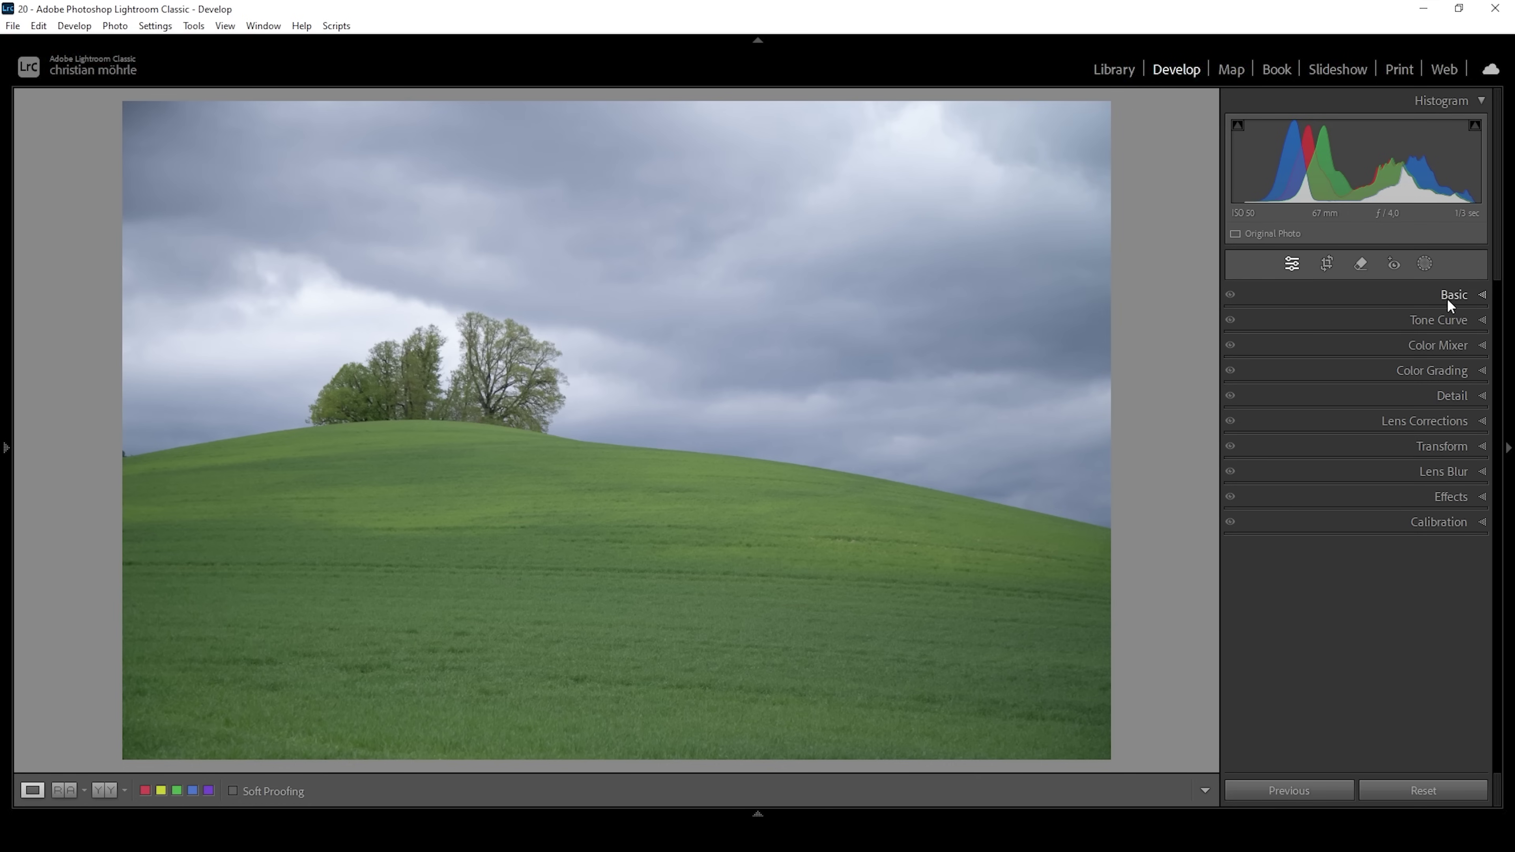
Apply the Adobe Landscape profile from the Basic panel's Profile list
click(1466, 297)
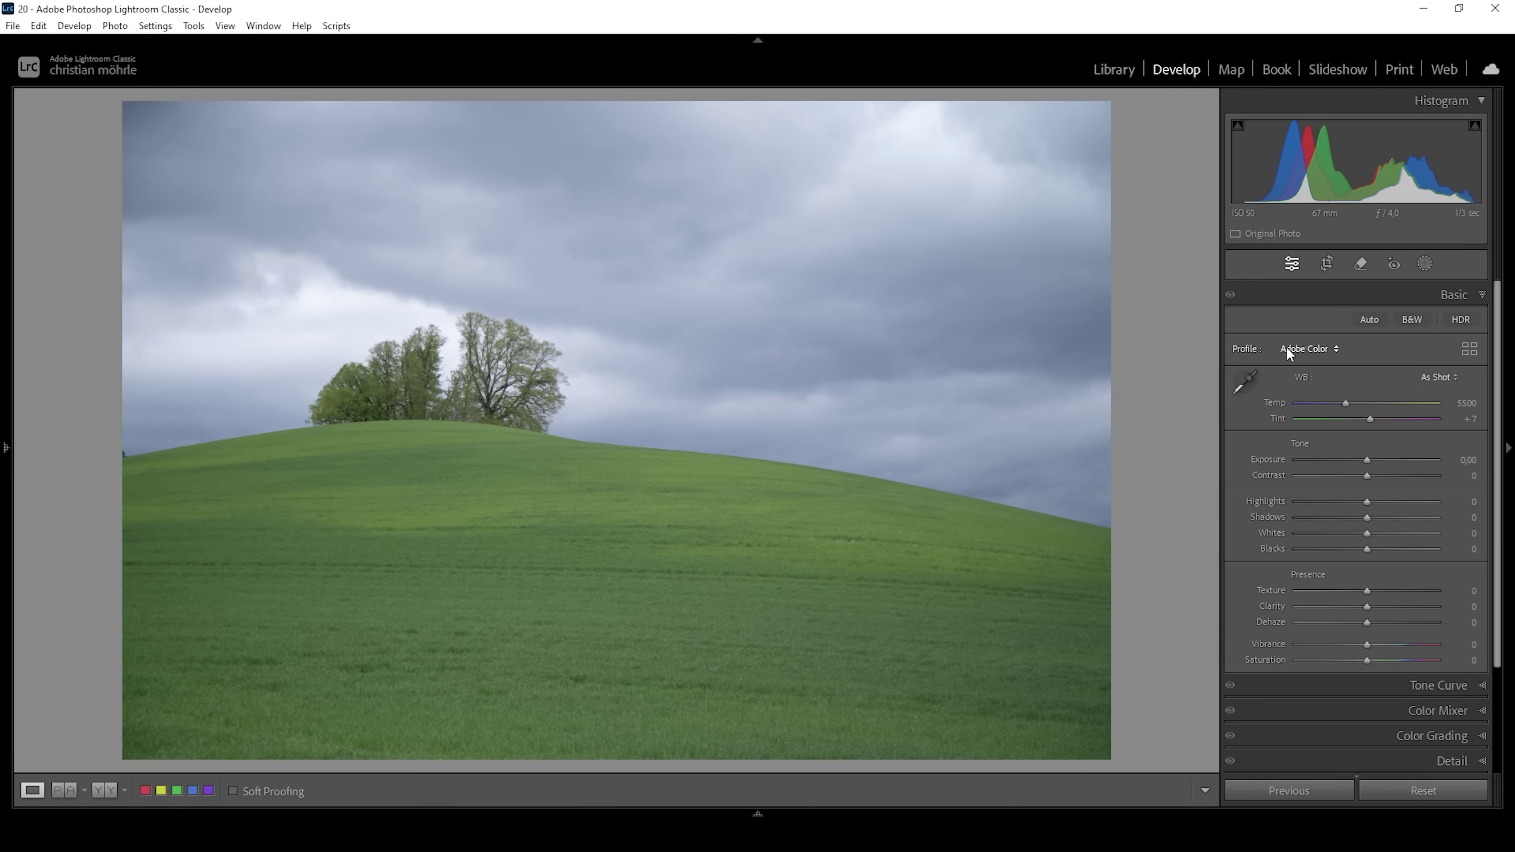
click(1311, 353)
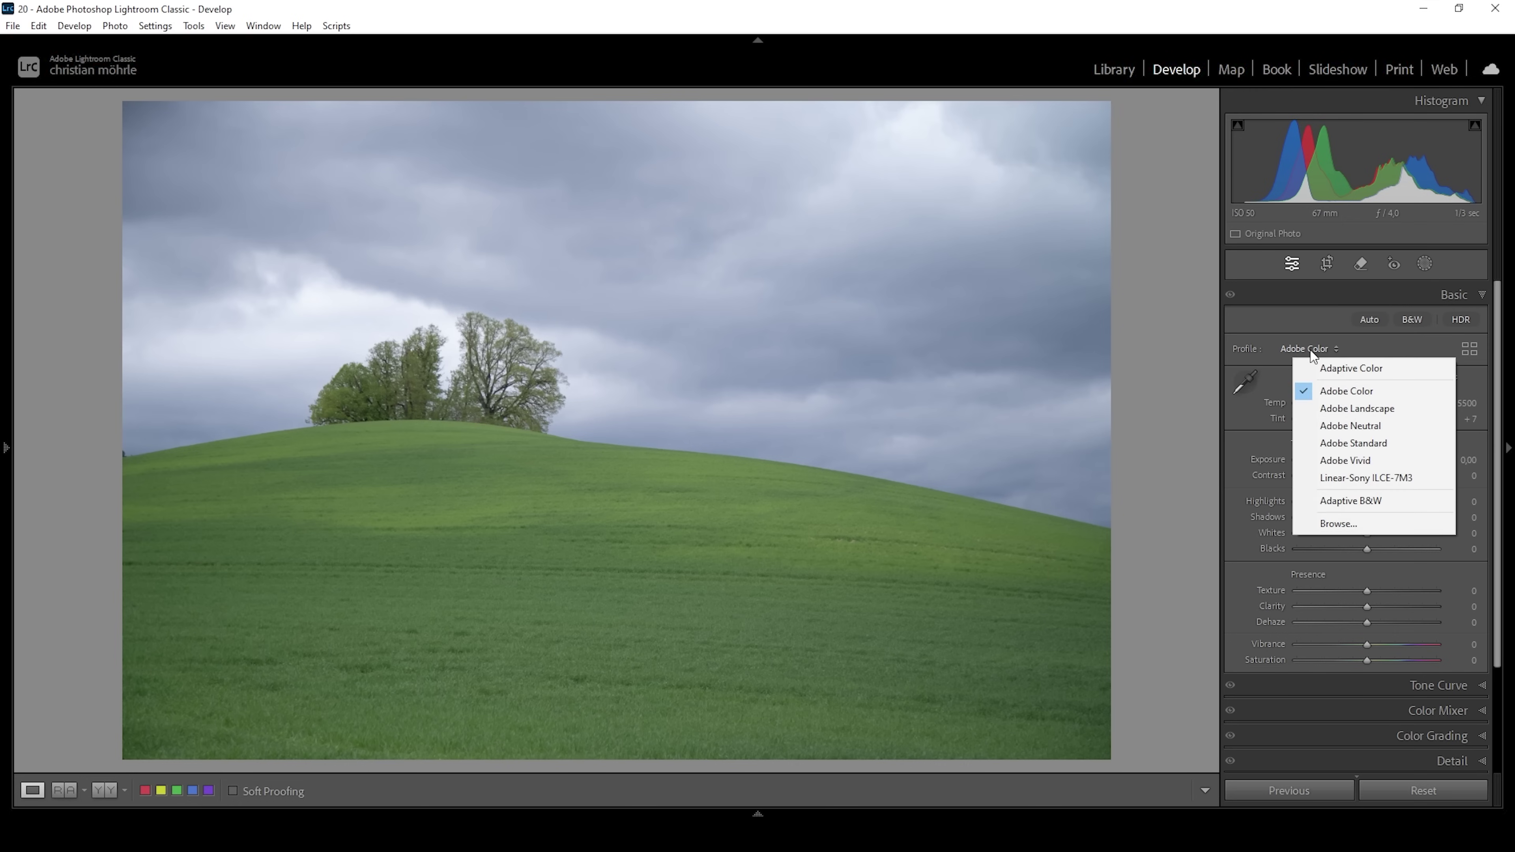
click(1334, 408)
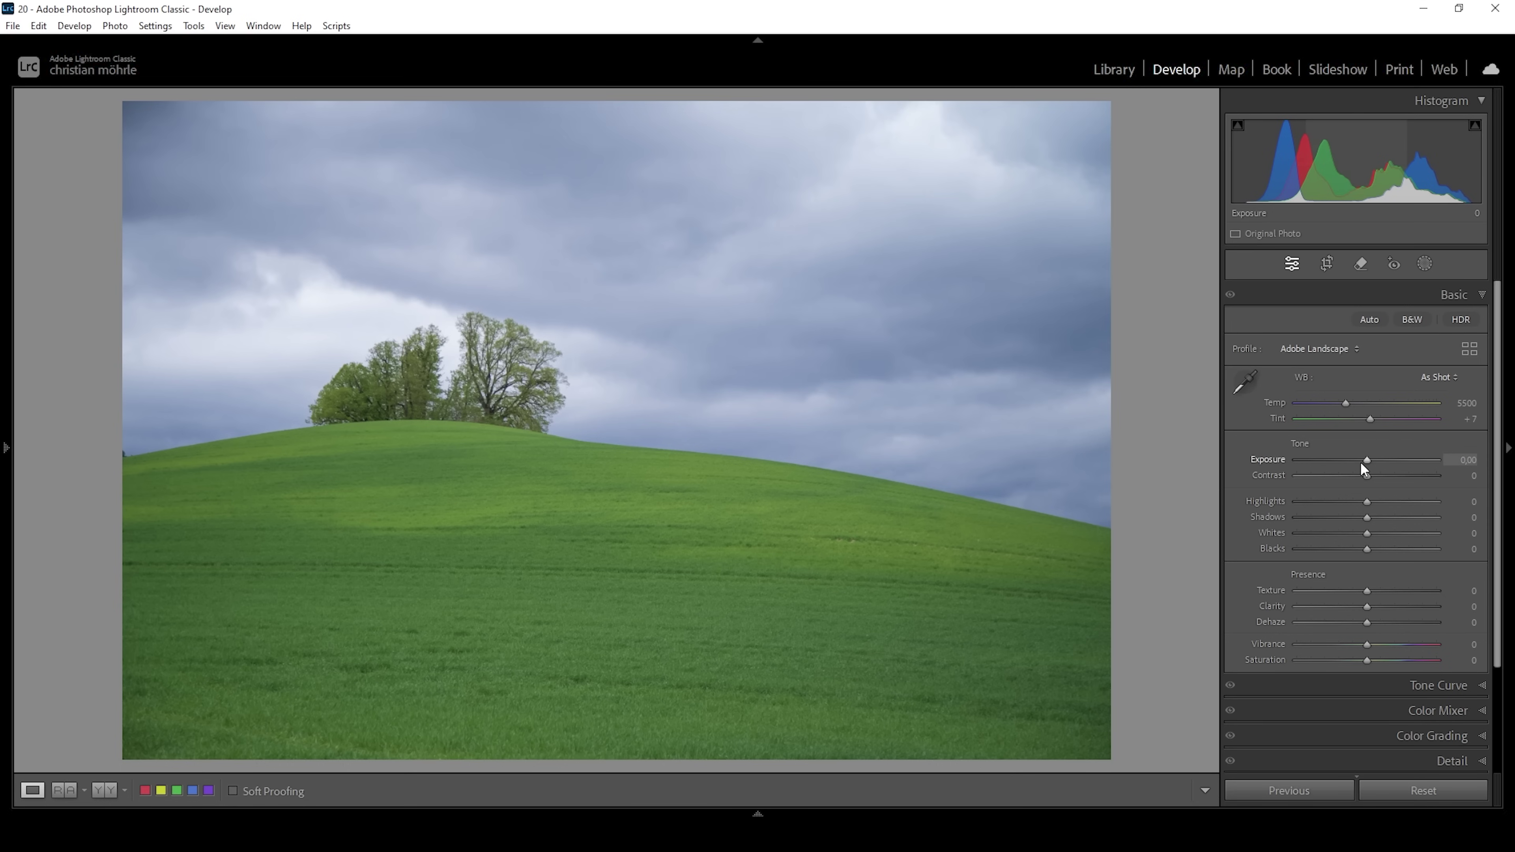
Recover the sky with Highlights −100, Shadows −88, Blacks −2 and Whites +43
drag(1368, 500, 1134, 507)
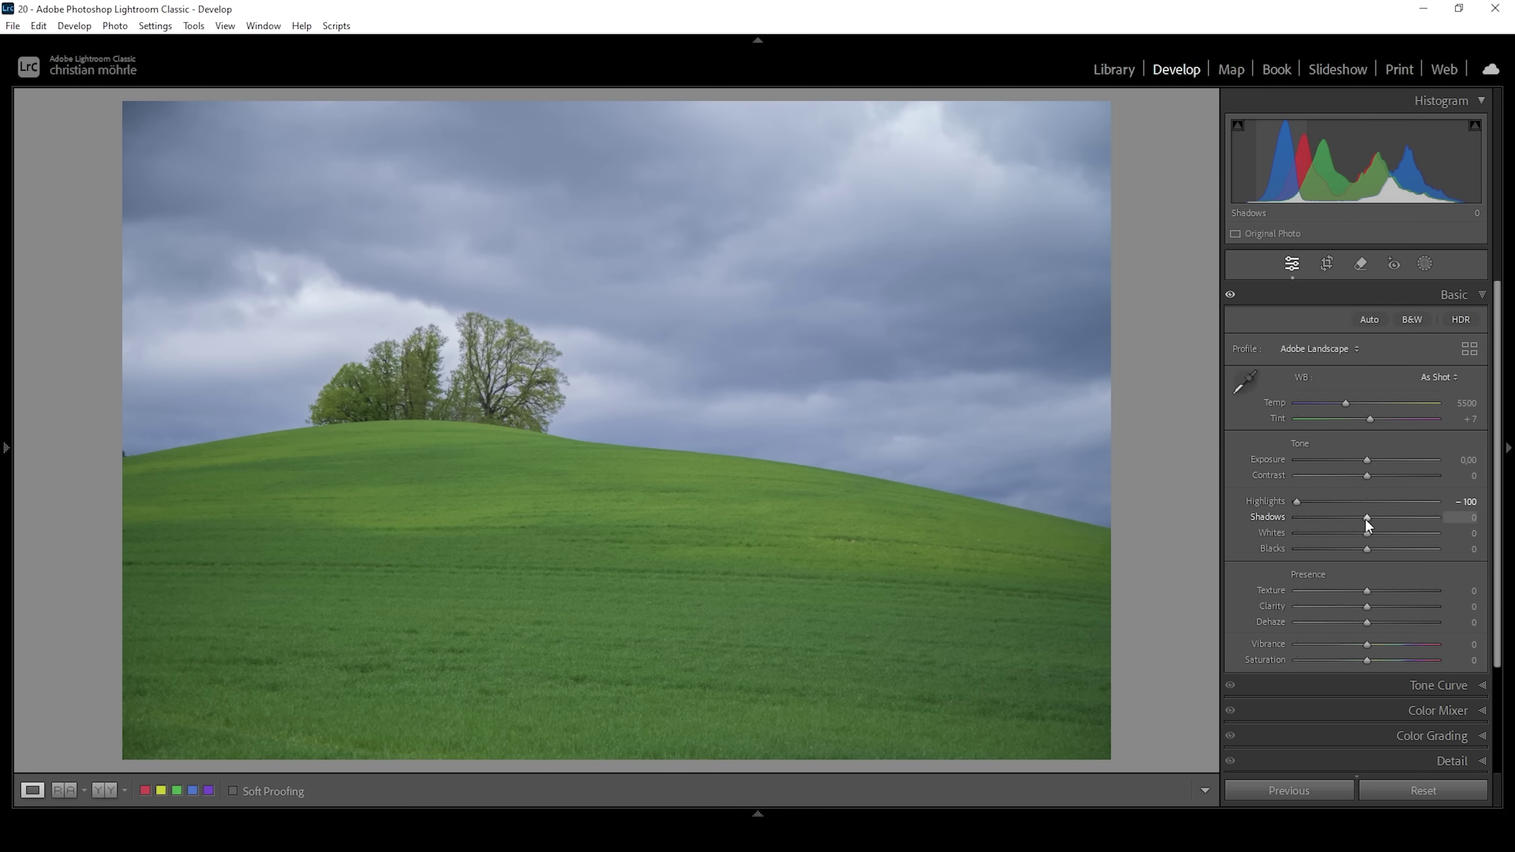
drag(1365, 518, 1304, 521)
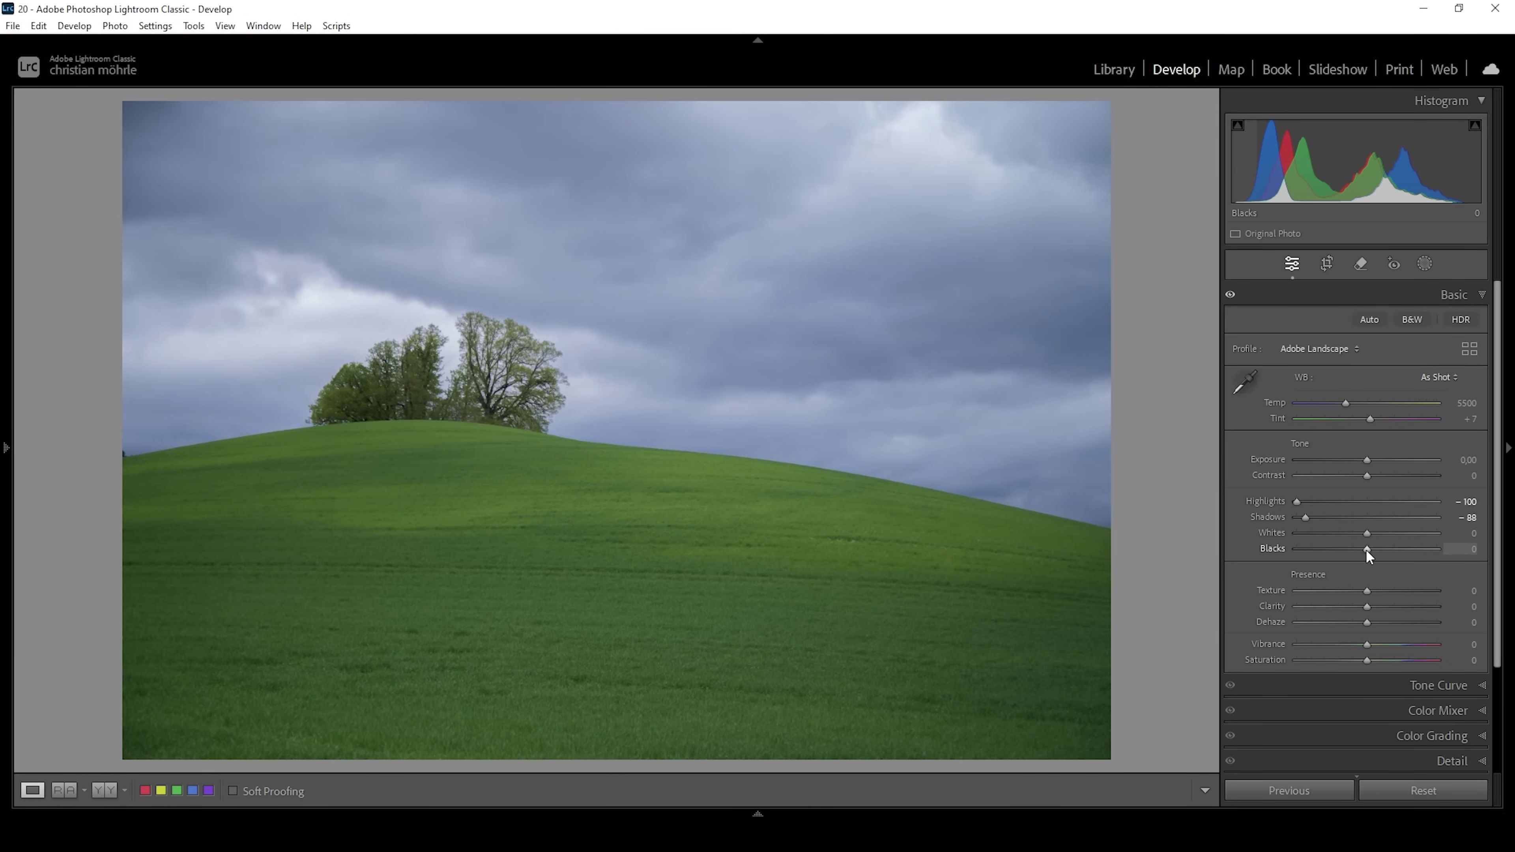
drag(1369, 556, 1368, 556)
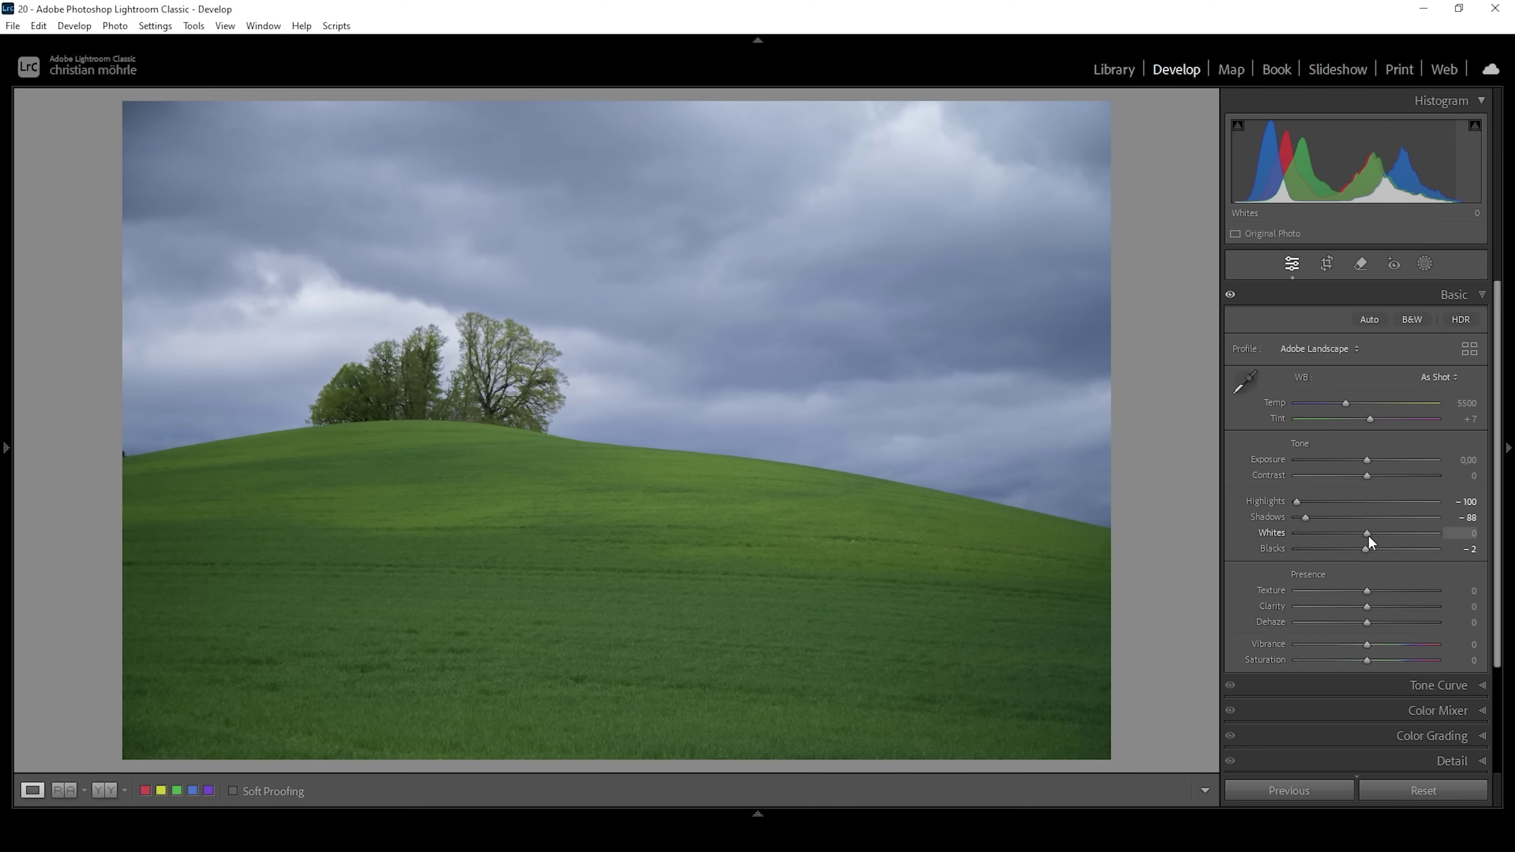
drag(1371, 537, 1400, 541)
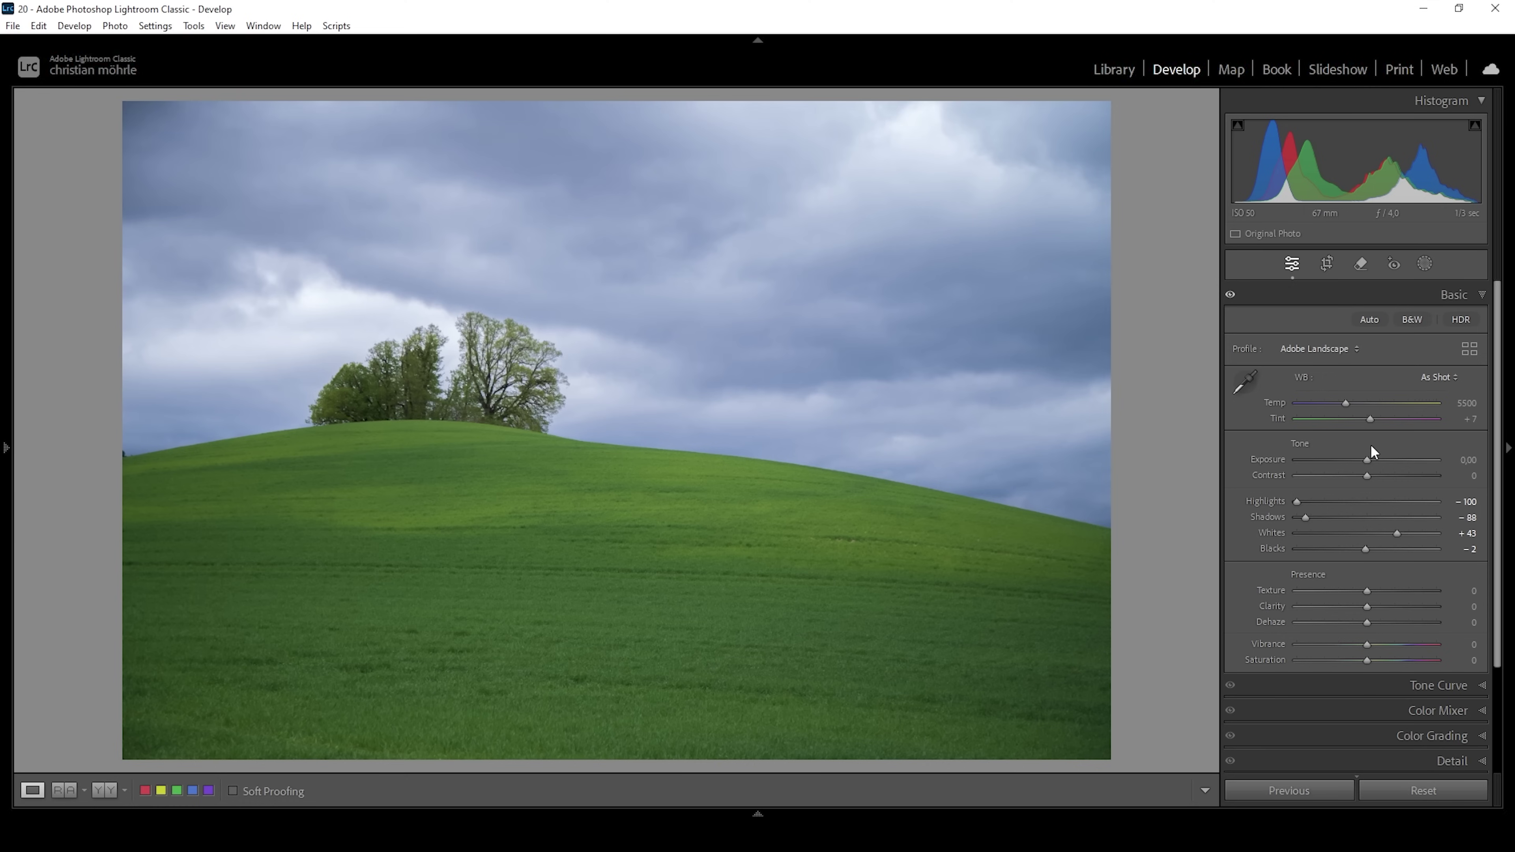
Shift Tint to +2 toward green and boost Vibrance to +6
drag(1370, 419, 1368, 421)
drag(1373, 644, 1376, 644)
click(108, 791)
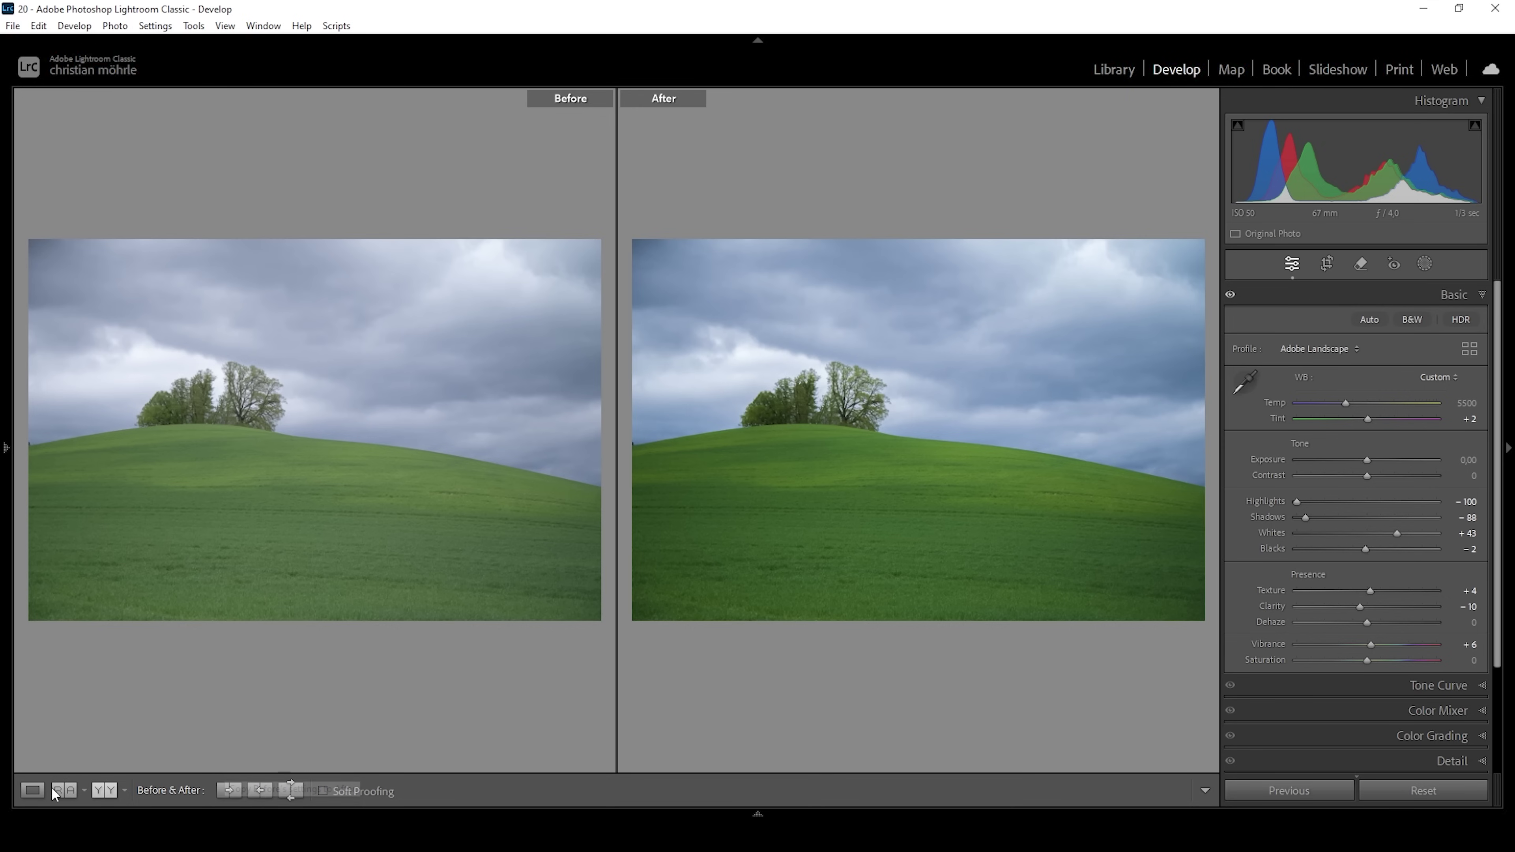
click(30, 791)
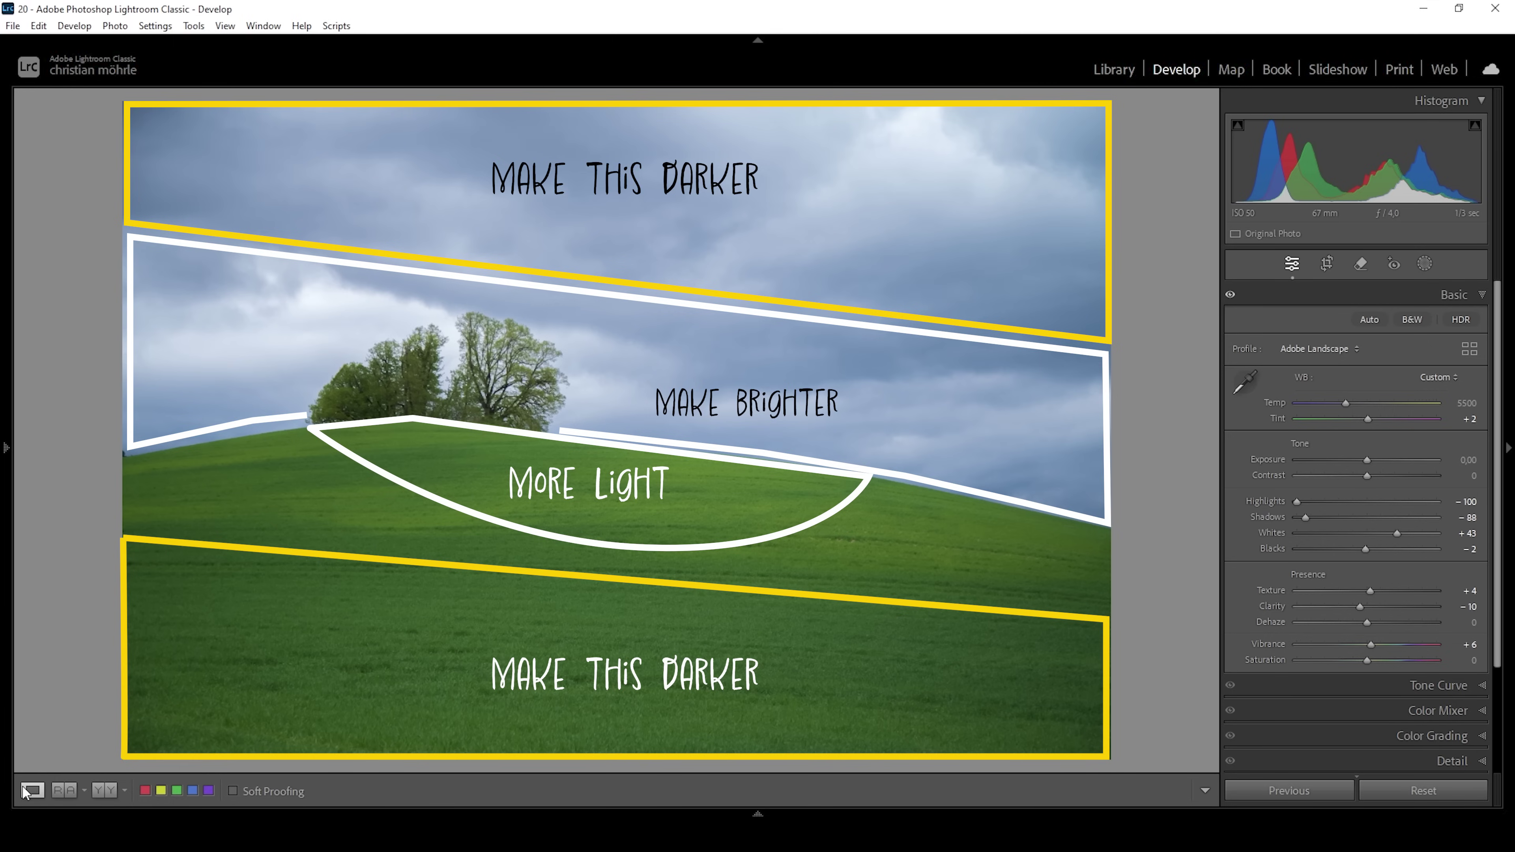
Add a Sky mask and give it Clarity +31 to sharpen the clouds
click(1425, 264)
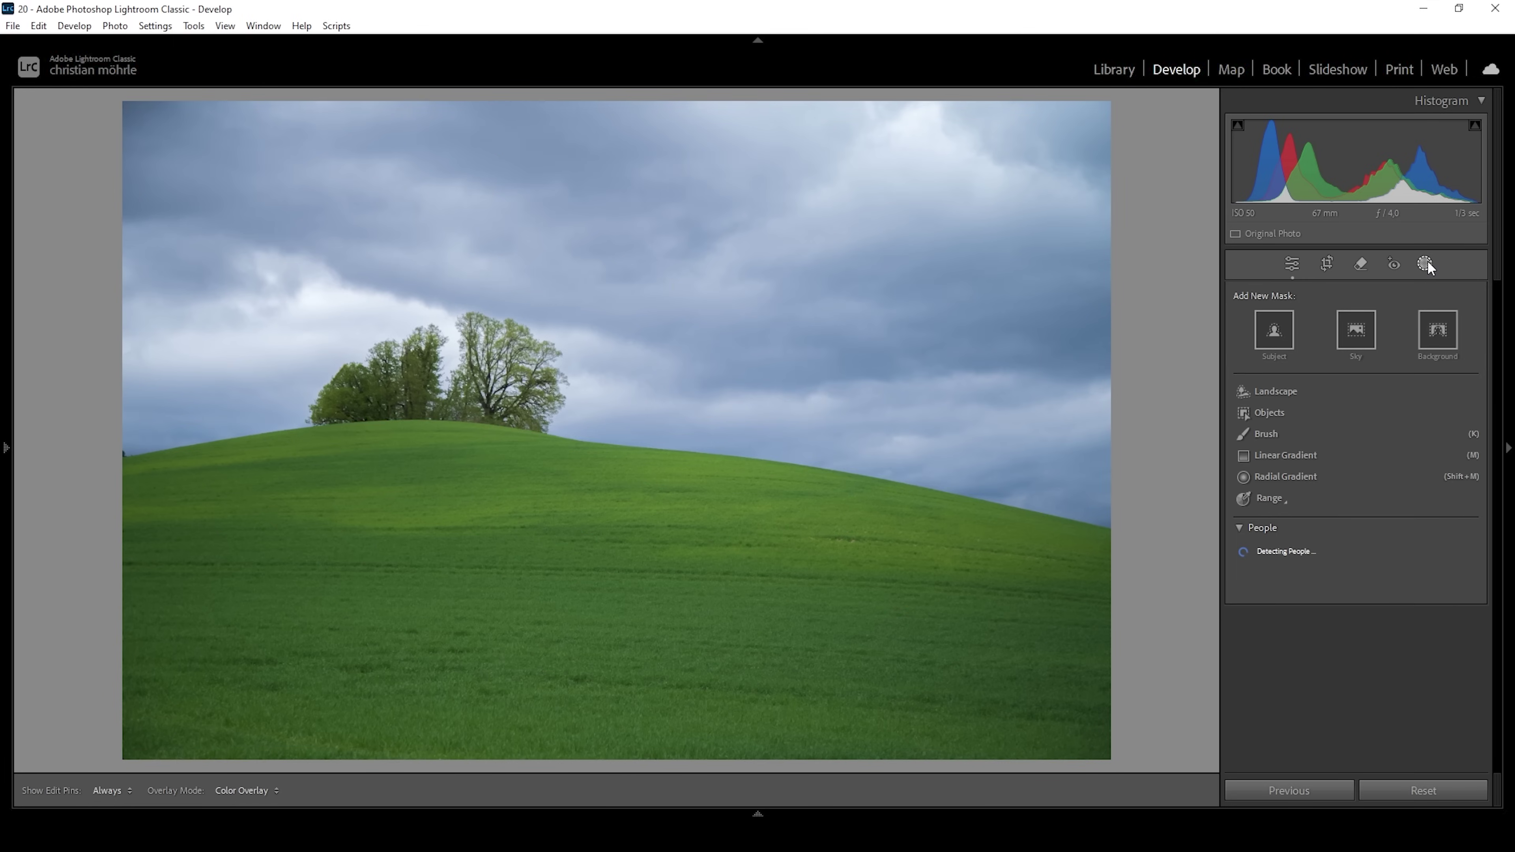
click(1360, 335)
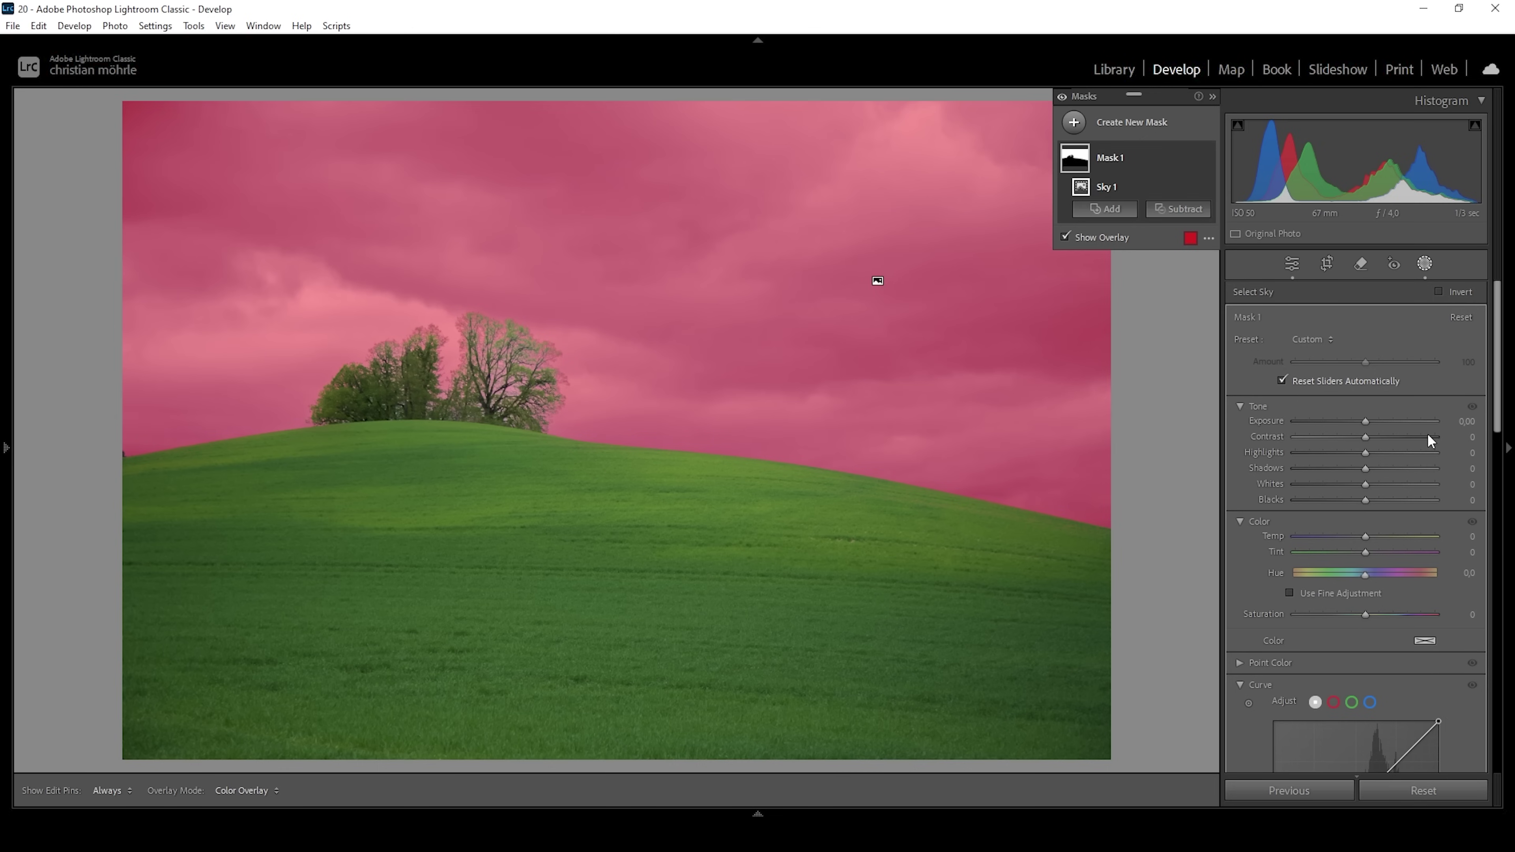
scroll(1500, 305, down, 1)
drag(1500, 305, 1492, 451)
drag(1366, 452, 1388, 453)
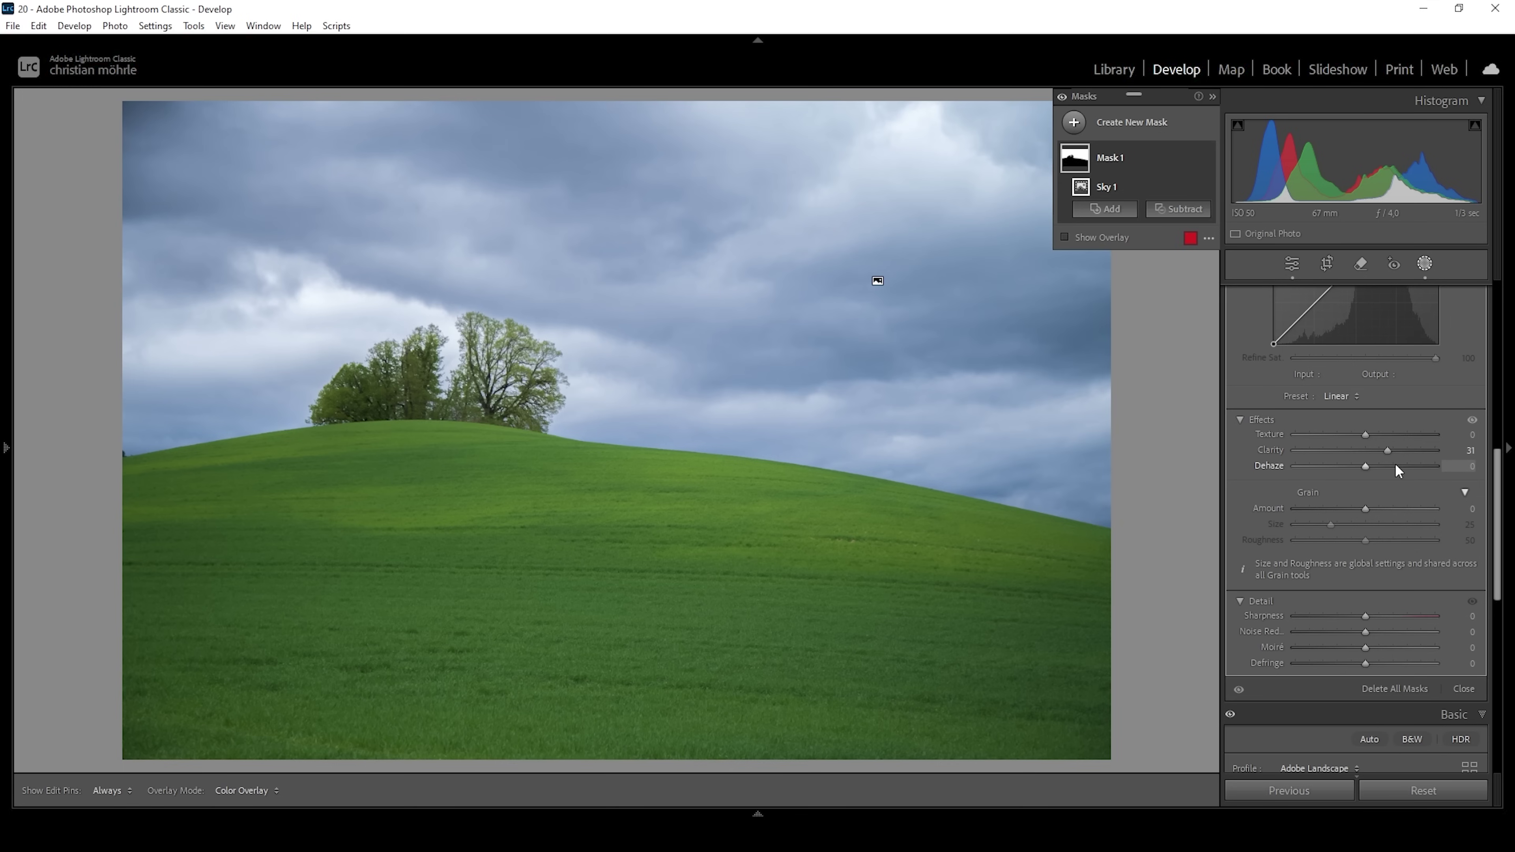
Draw a linear gradient mask from the top of the sky down toward the trees
click(1074, 137)
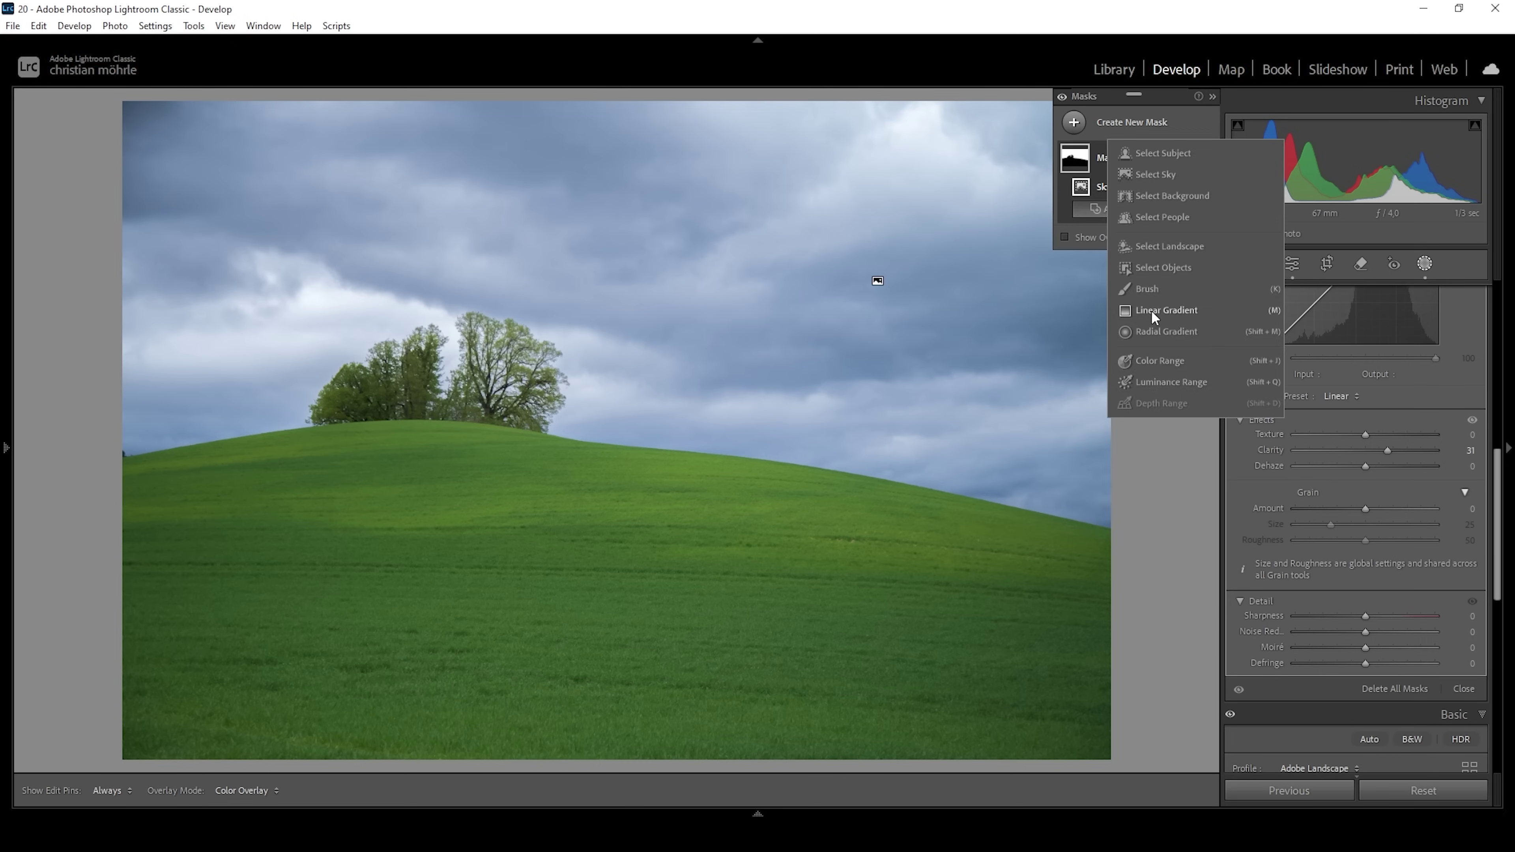
click(1151, 311)
drag(712, 171, 672, 397)
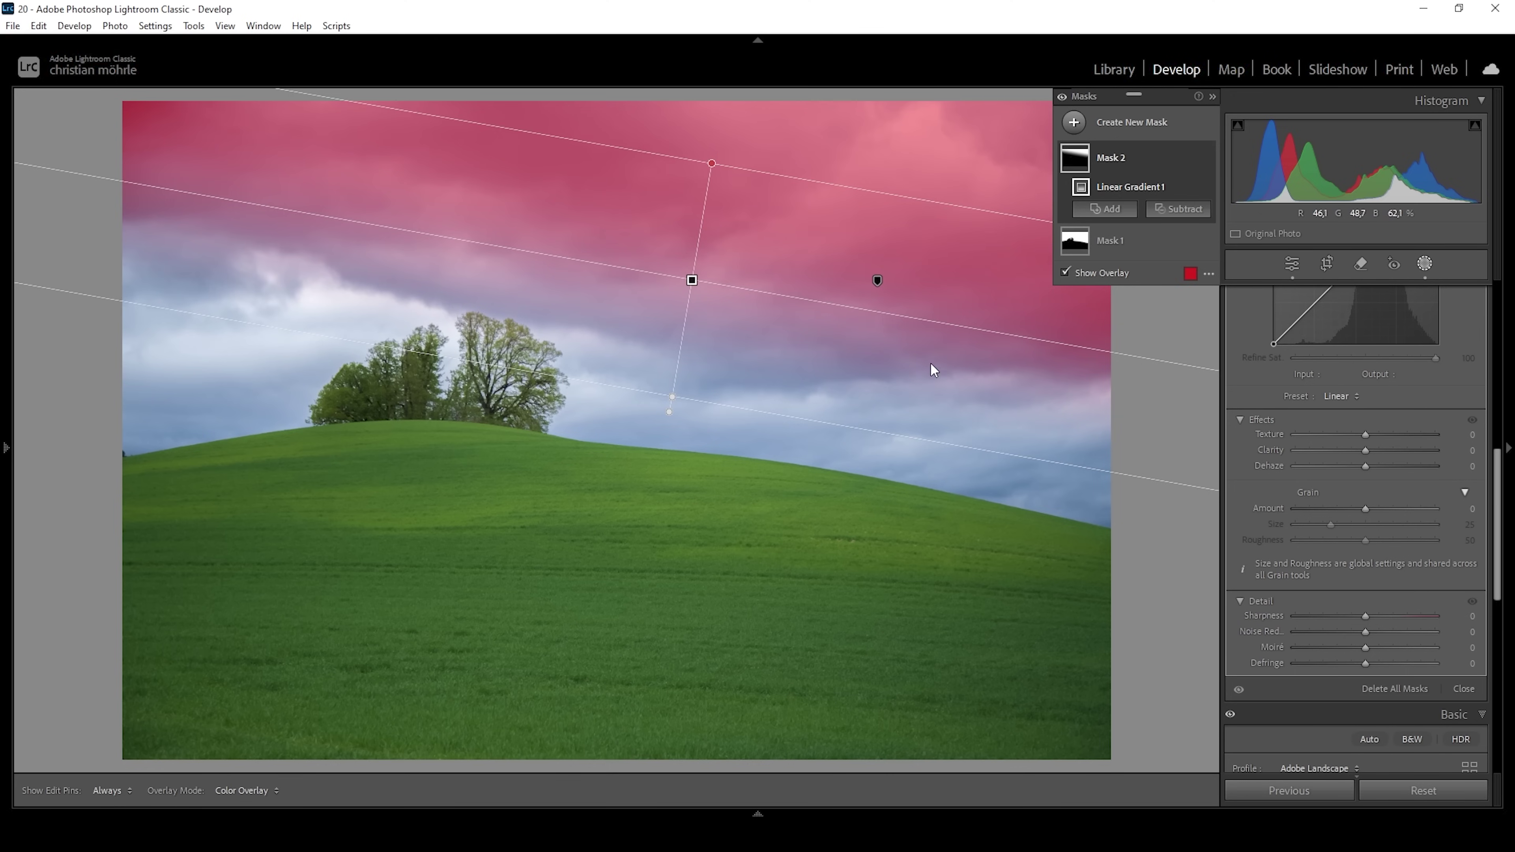
drag(692, 280, 683, 319)
drag(704, 200, 695, 200)
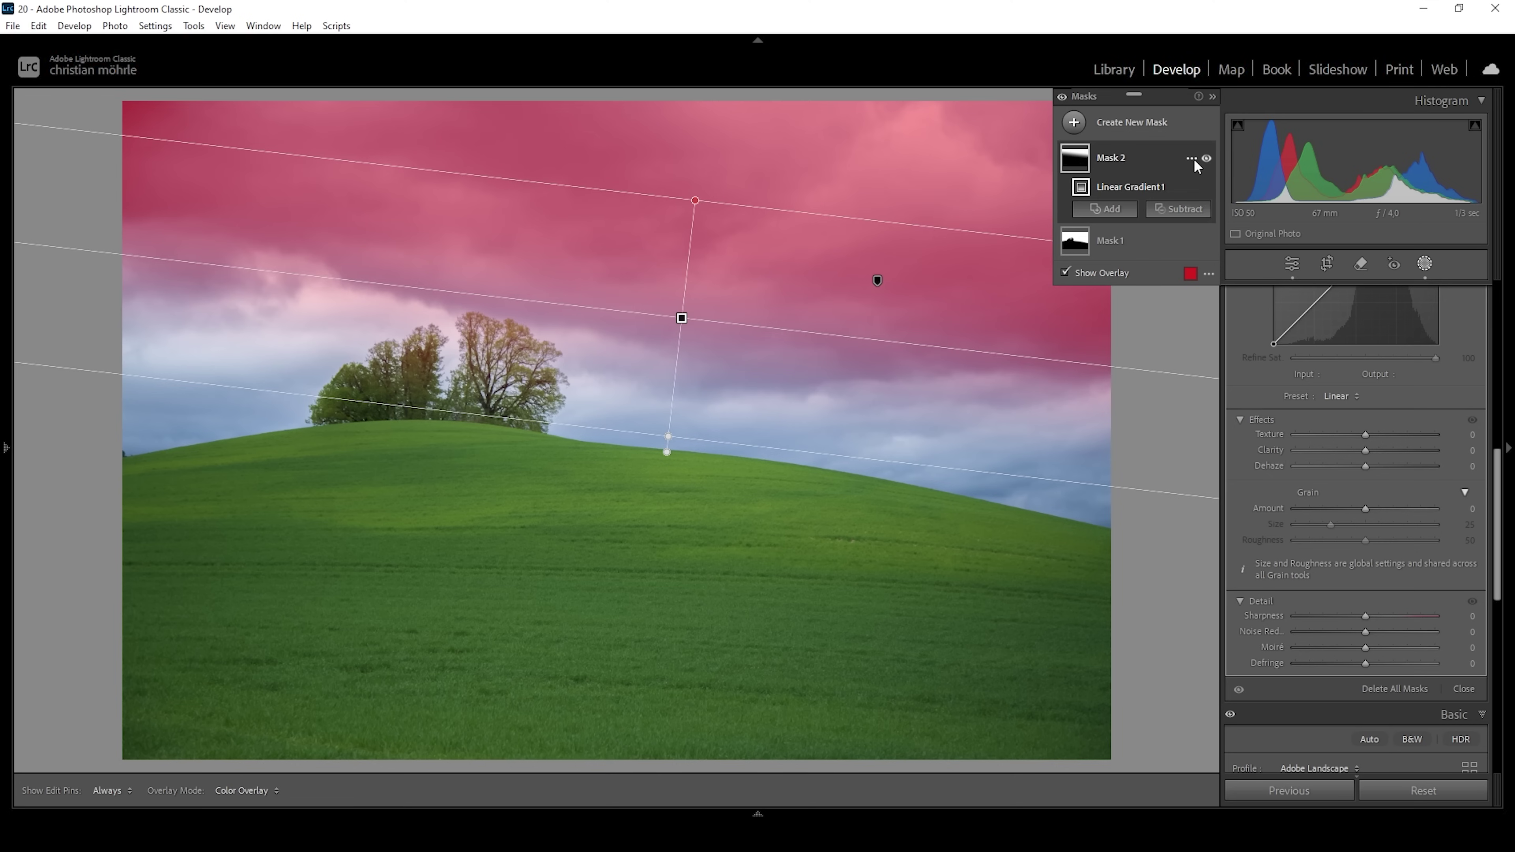
Intersect the gradient mask with Select Sky so it affects only the sky
click(1192, 158)
mouse_move(1221, 244)
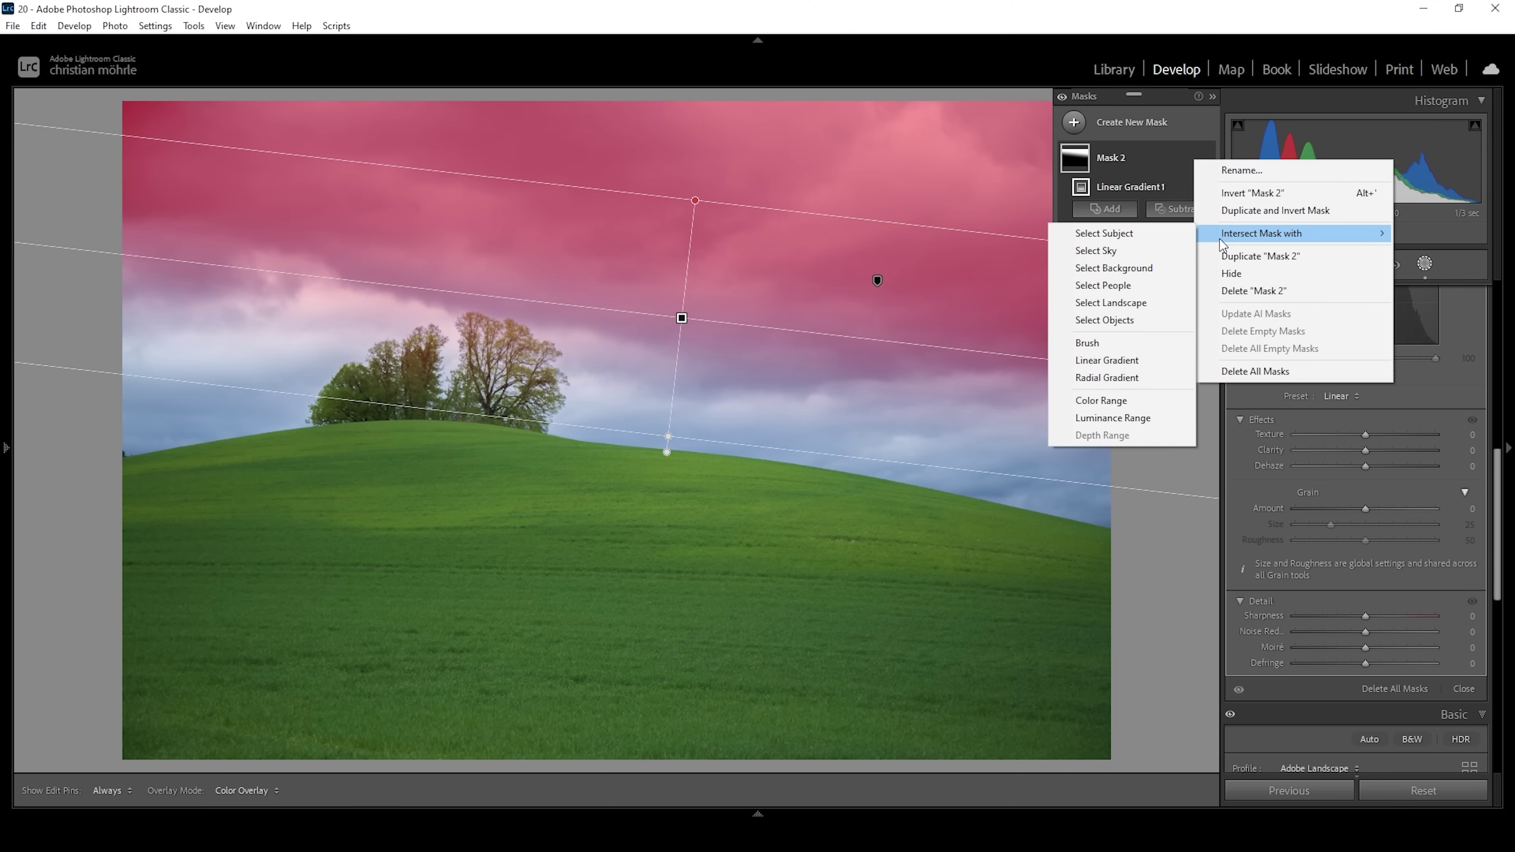
click(1127, 251)
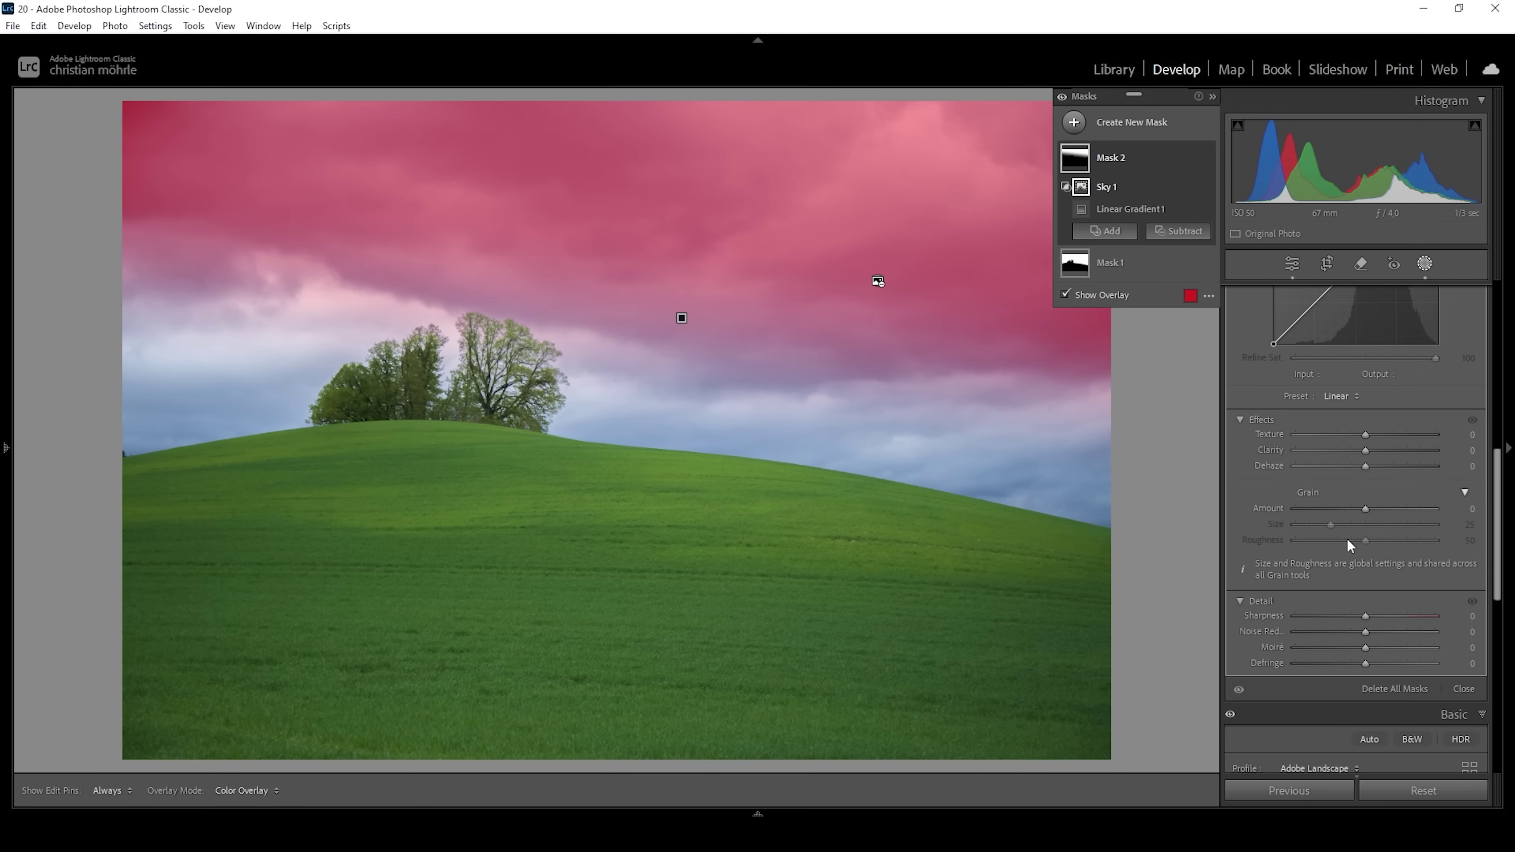
scroll(1347, 537, up, 8)
Set the upper-sky mask to Exposure −0.81, Contrast 69, Shadows −76 and Blacks −10
drag(1360, 425, 1348, 421)
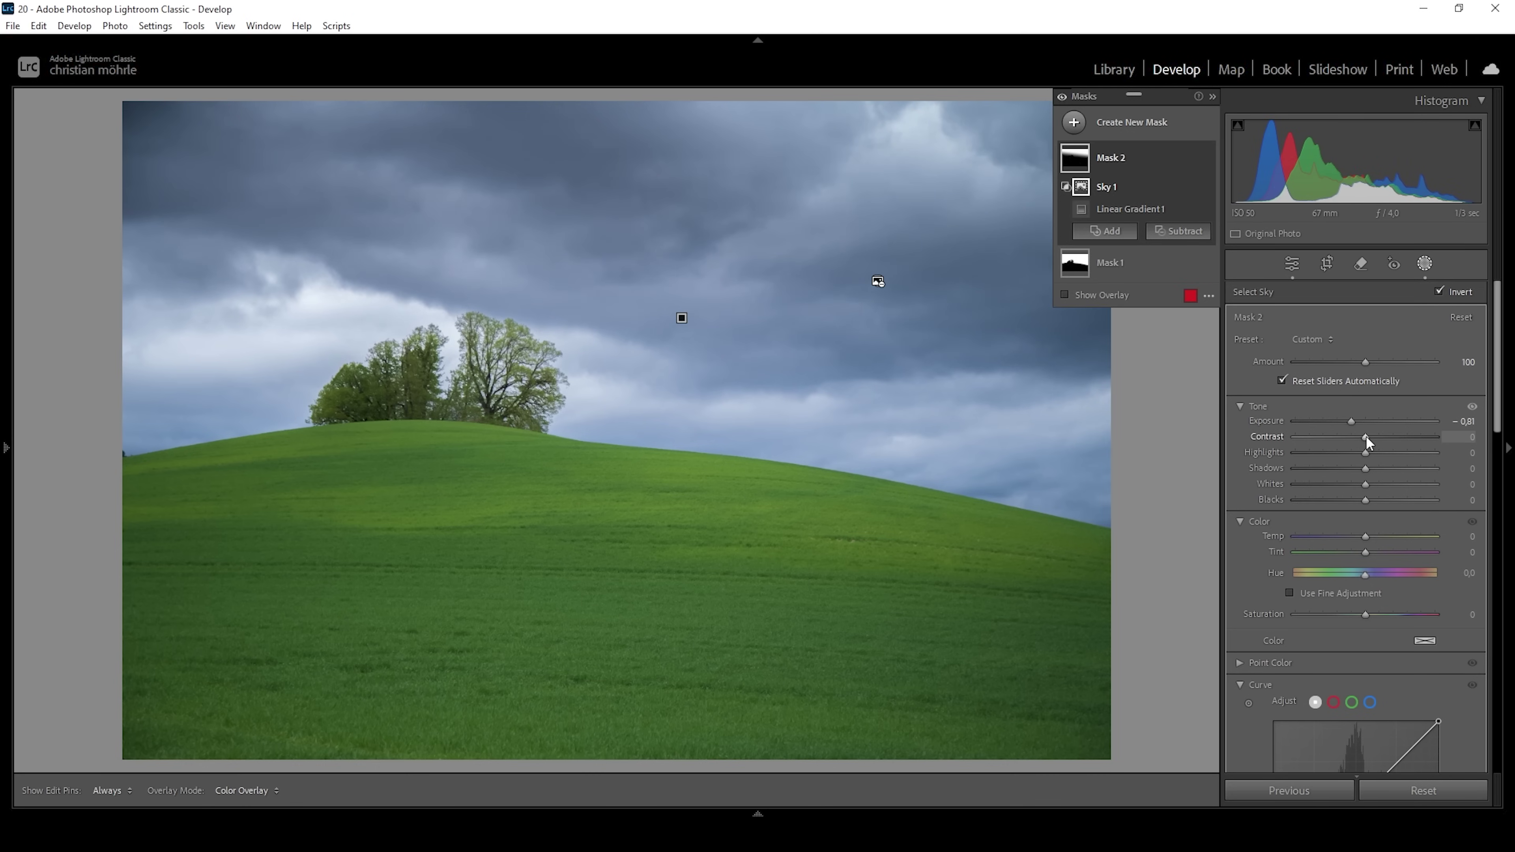
drag(1366, 438, 1416, 440)
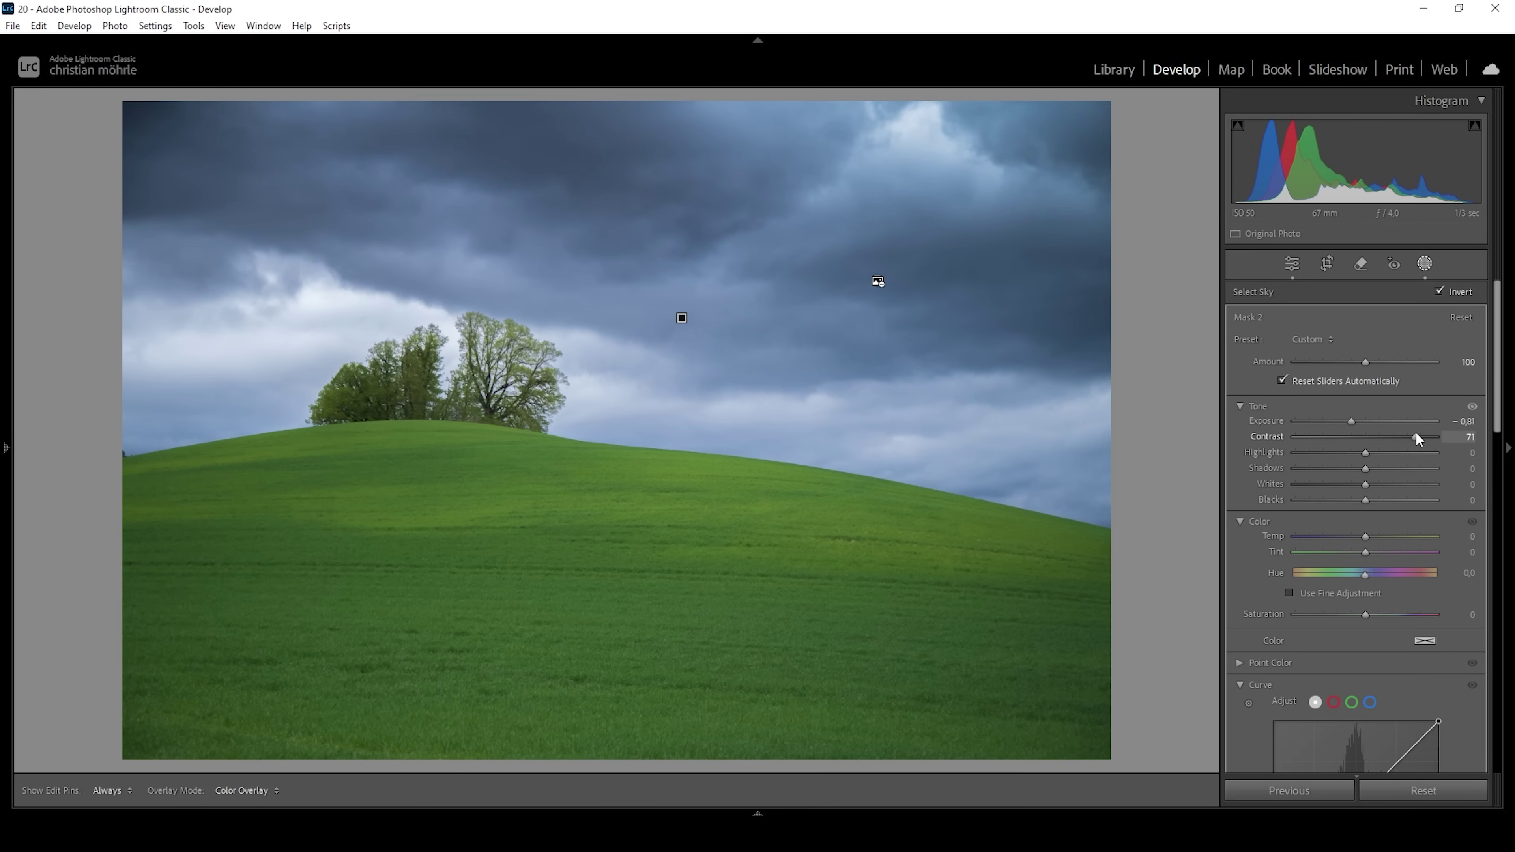
drag(1413, 440, 1342, 474)
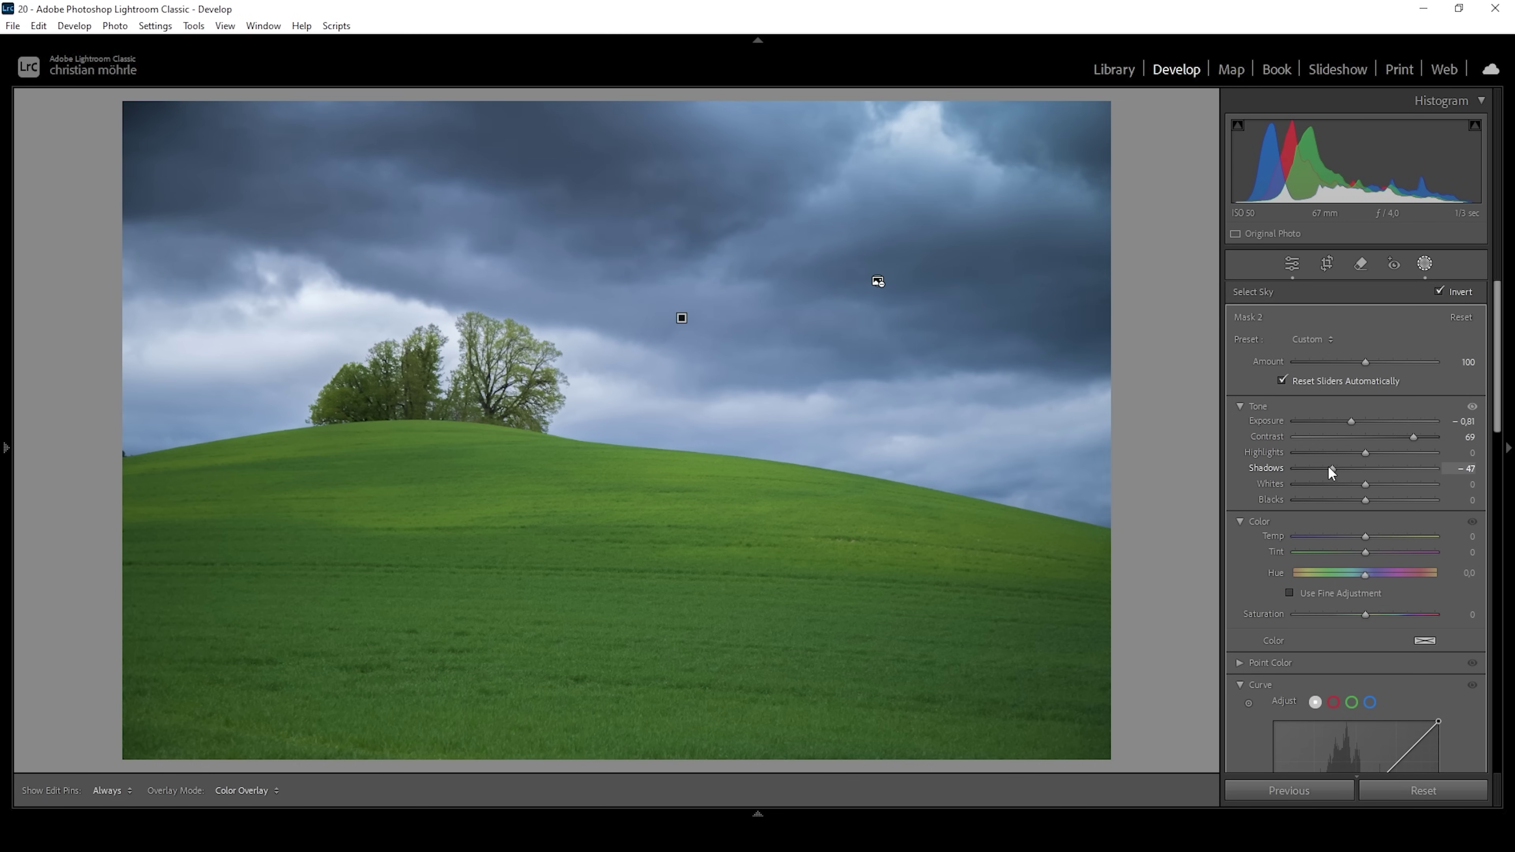
drag(1328, 467, 1324, 471)
drag(1311, 471, 1356, 504)
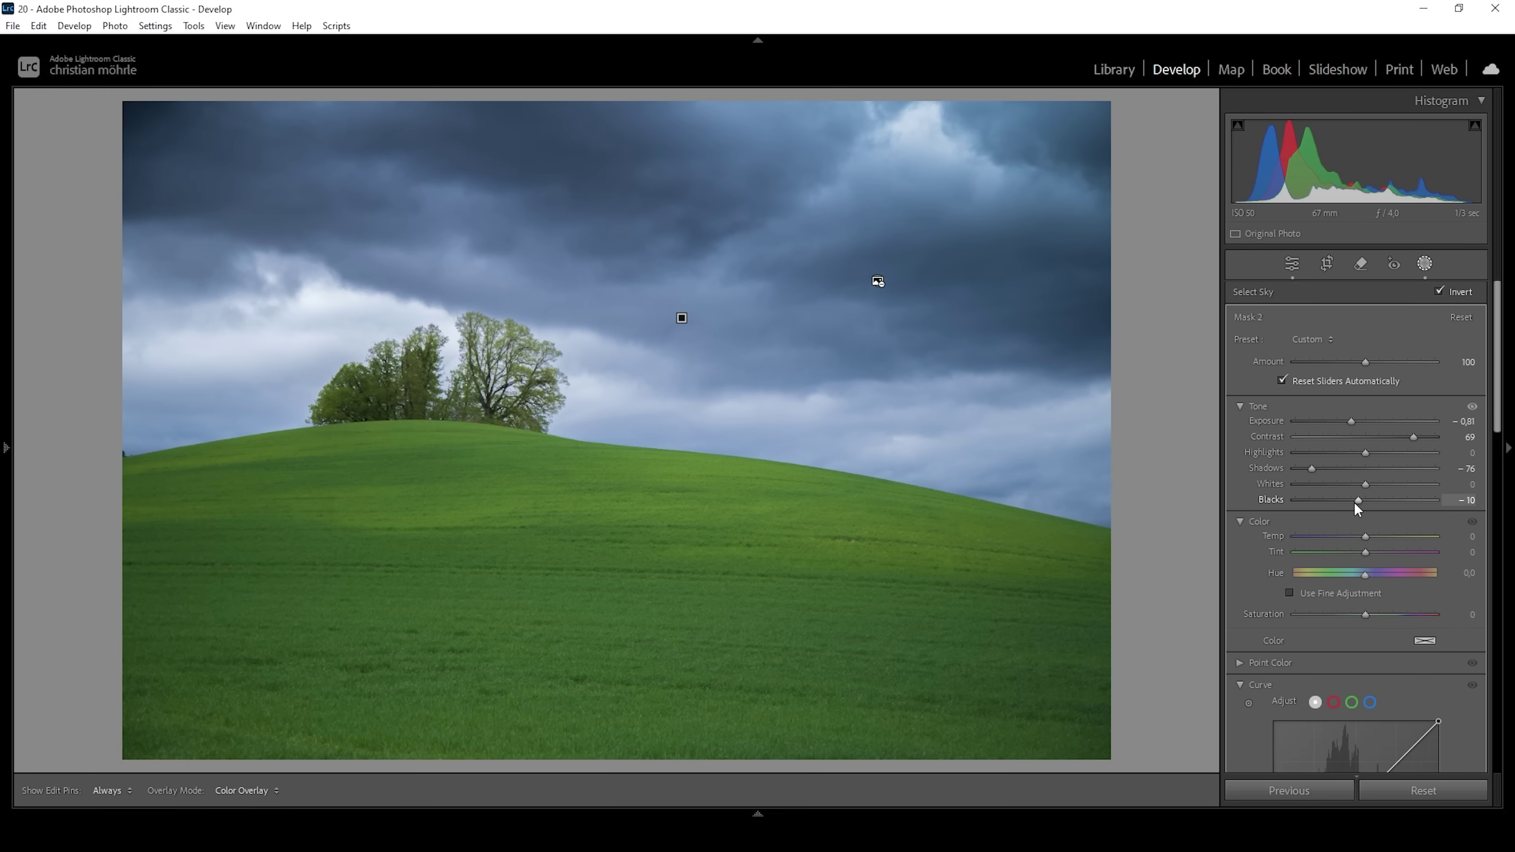
drag(1355, 502, 1355, 502)
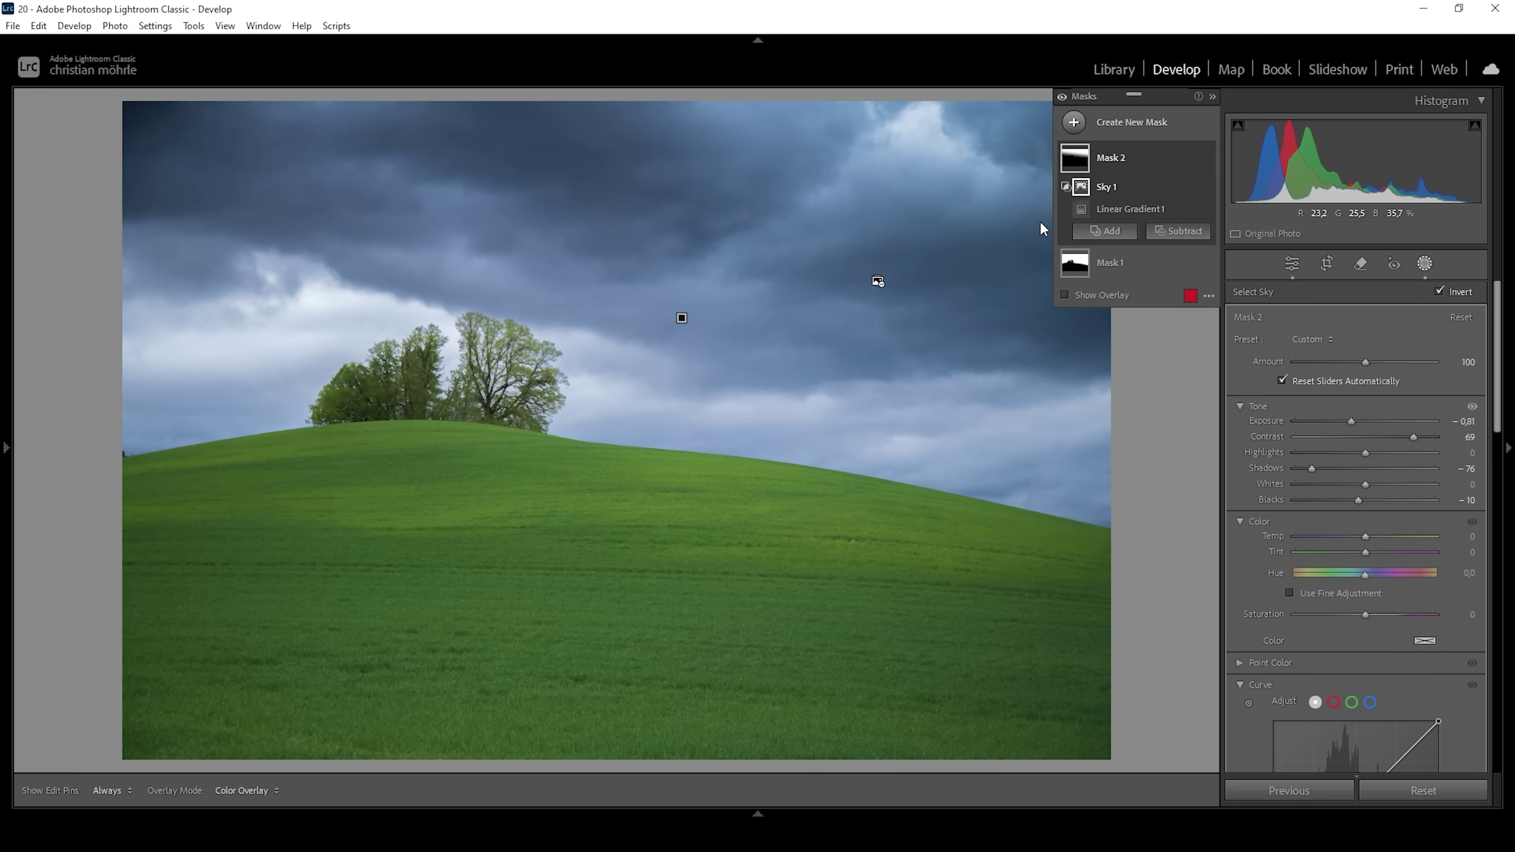
Create a sky mask and subtract a linear gradient so it fades out toward the hill
click(1074, 123)
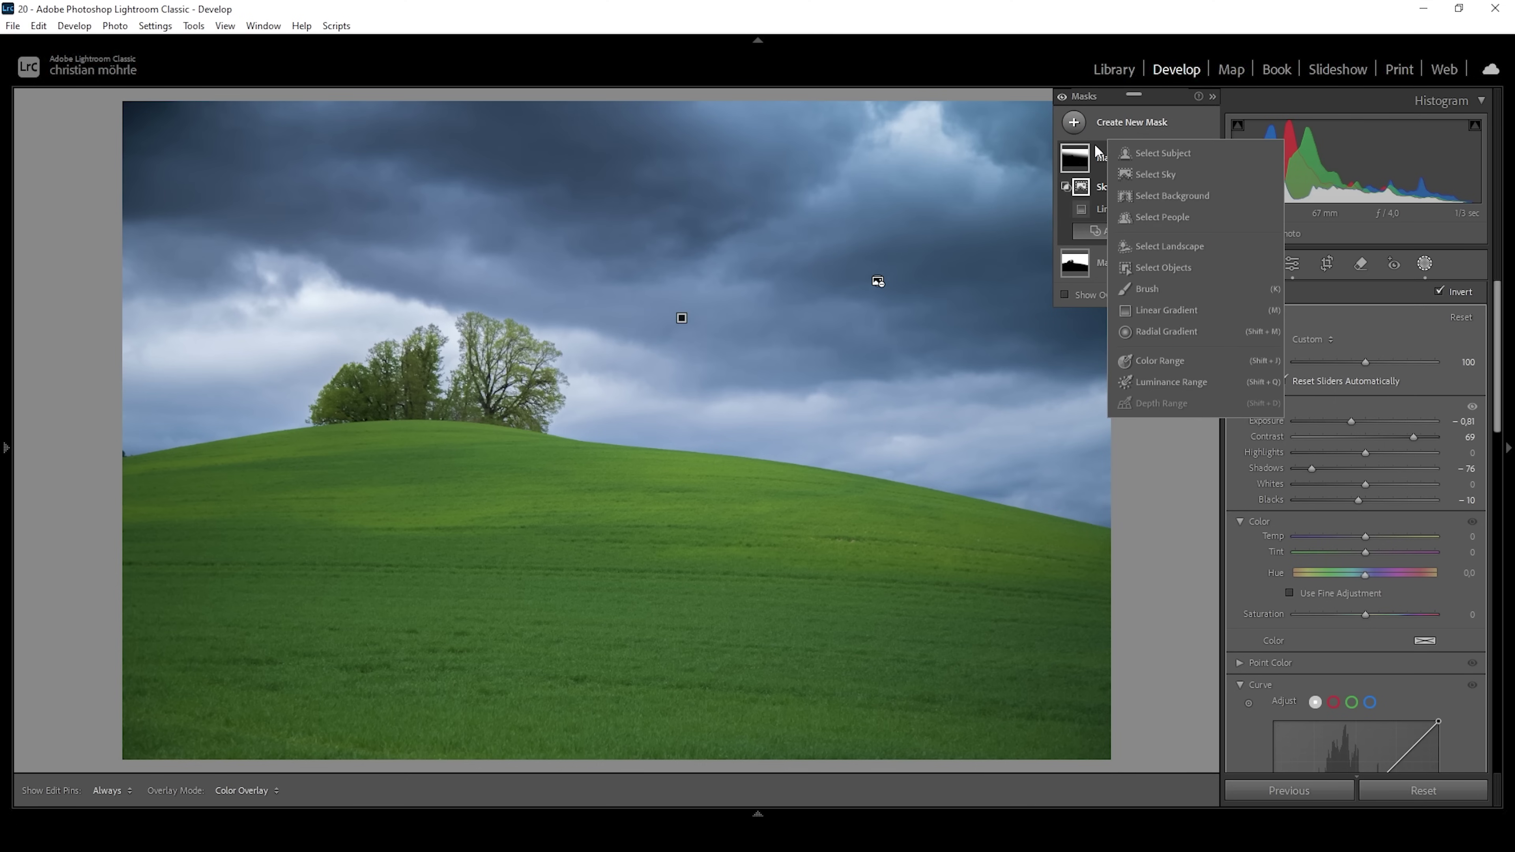
click(1153, 177)
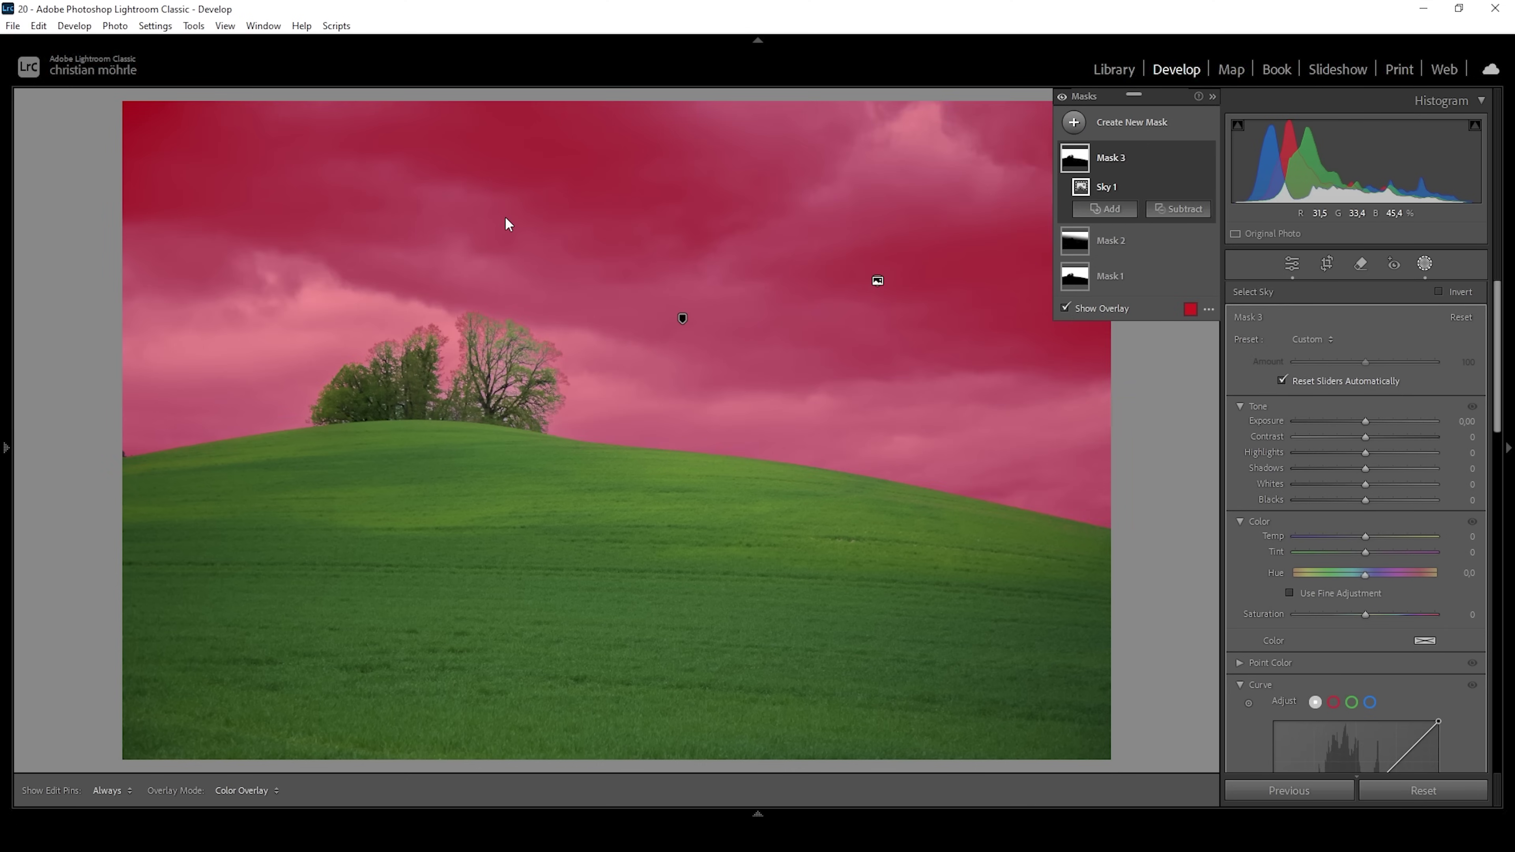
click(1168, 210)
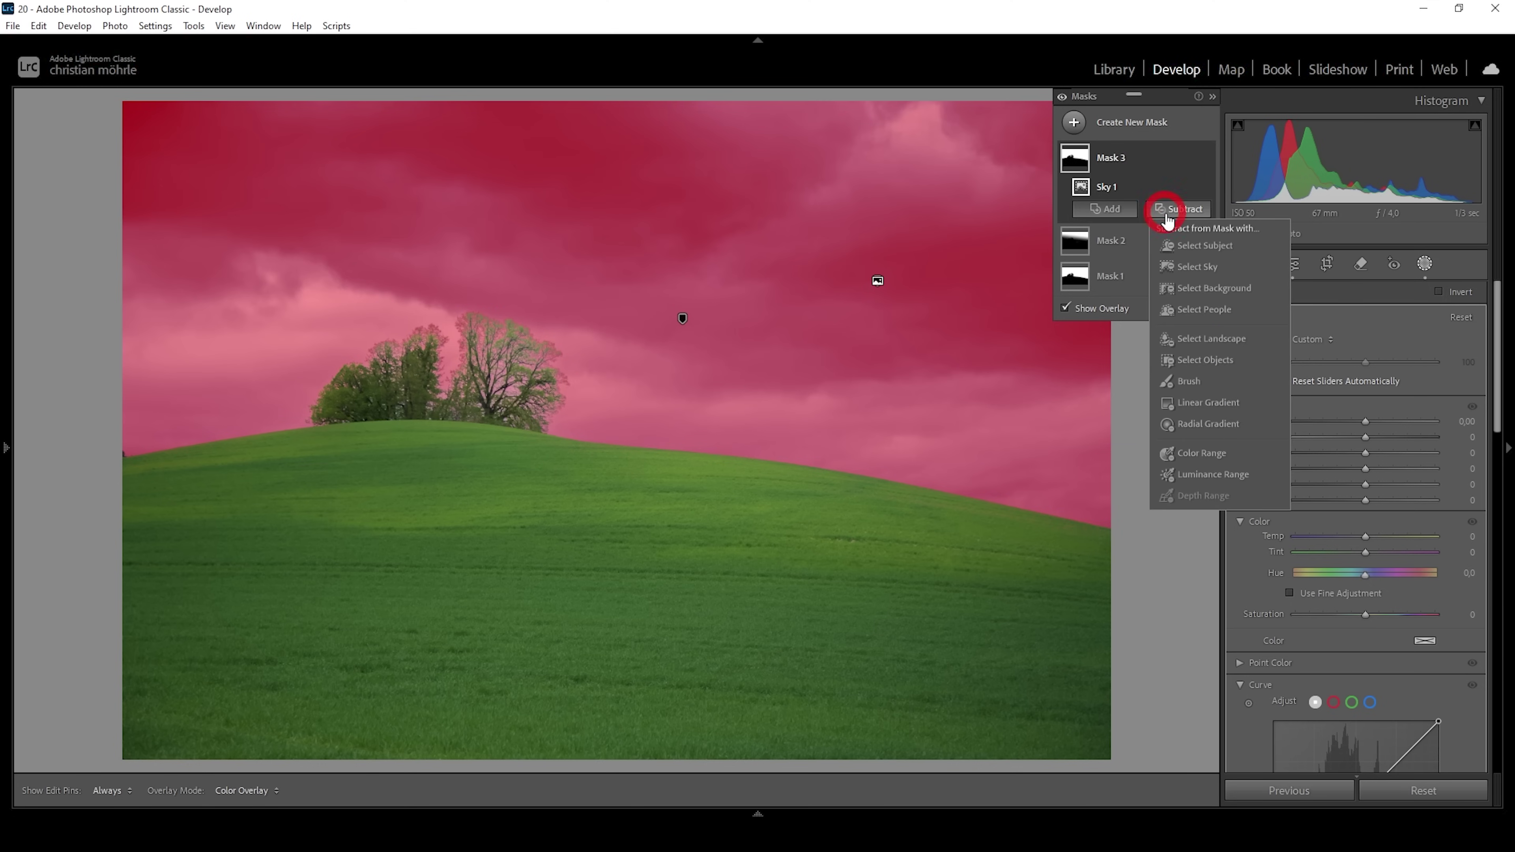
click(1191, 403)
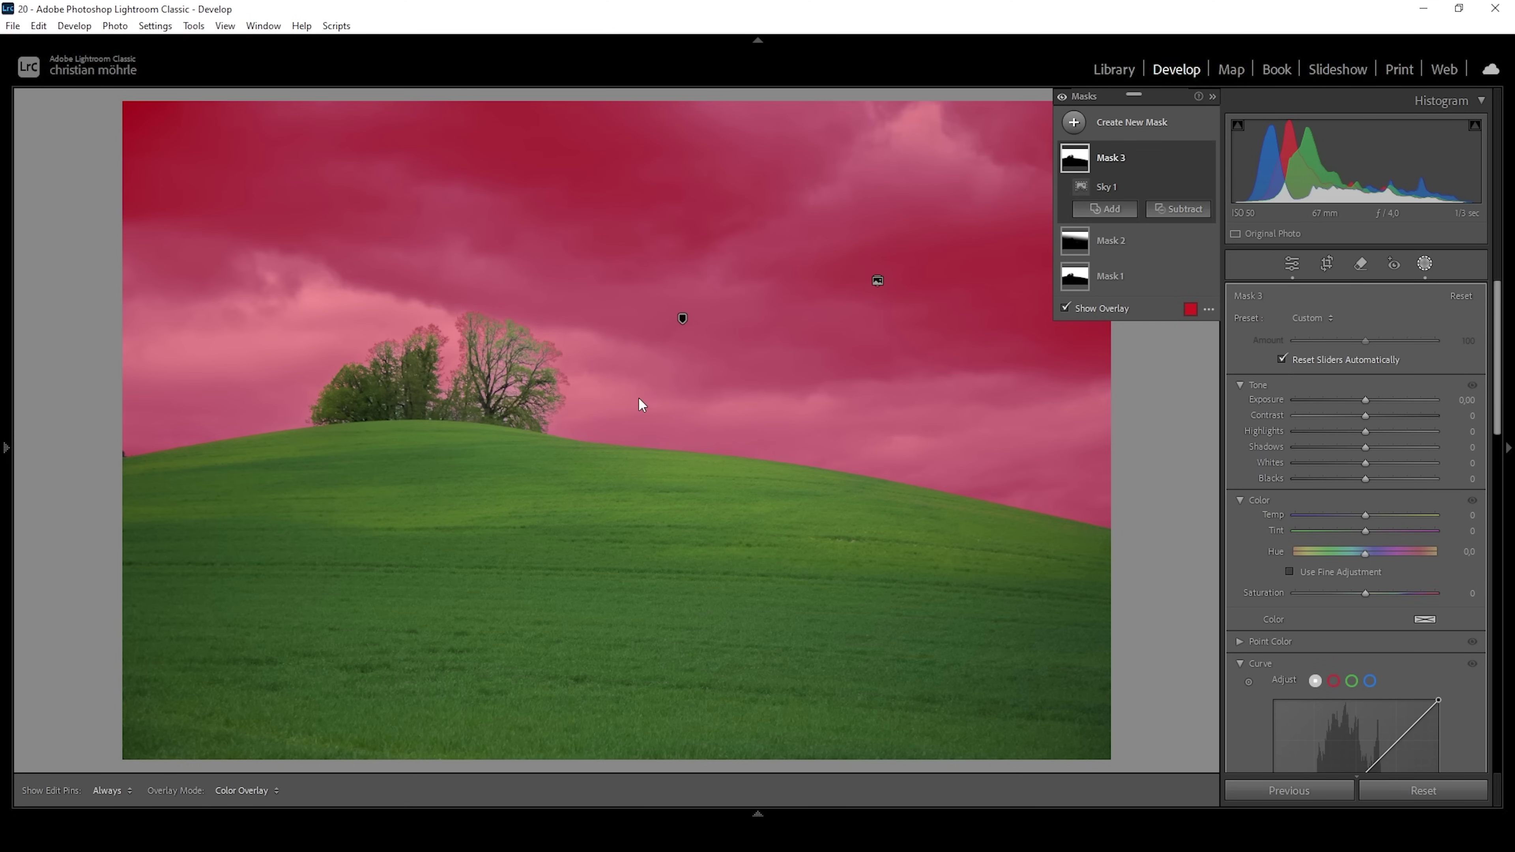
mouse_move(677, 252)
mouse_down()
mouse_move(646, 471)
mouse_move(666, 545)
mouse_move(650, 580)
mouse_move(654, 654)
mouse_move(673, 254)
mouse_move(673, 288)
mouse_move(676, 271)
mouse_up()
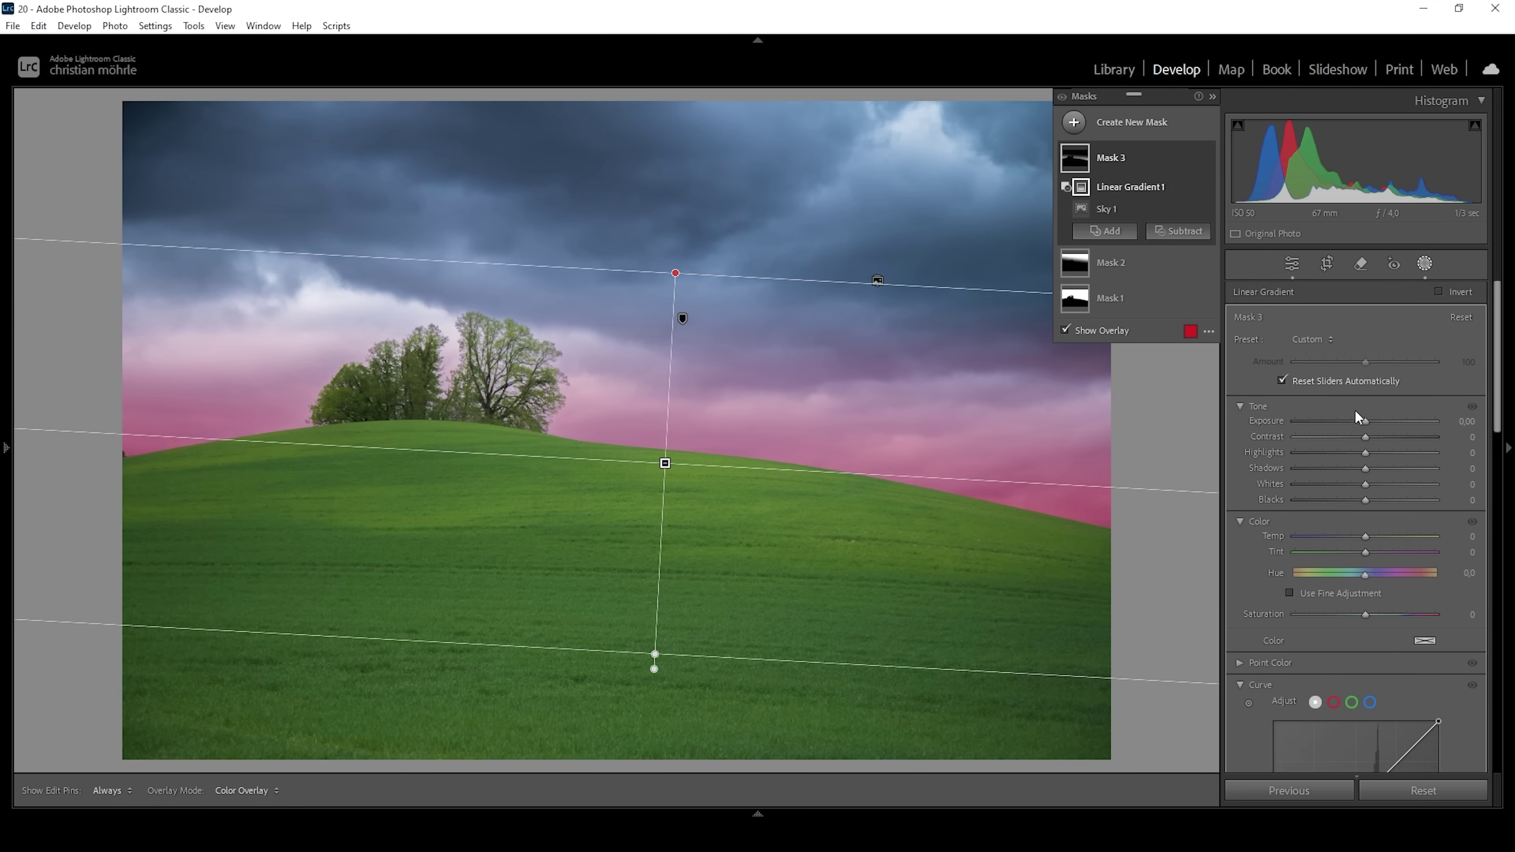
Brighten the lower sky band with Exposure +1.35 and Whites +51
drag(1365, 421, 1391, 421)
drag(1362, 486, 1388, 493)
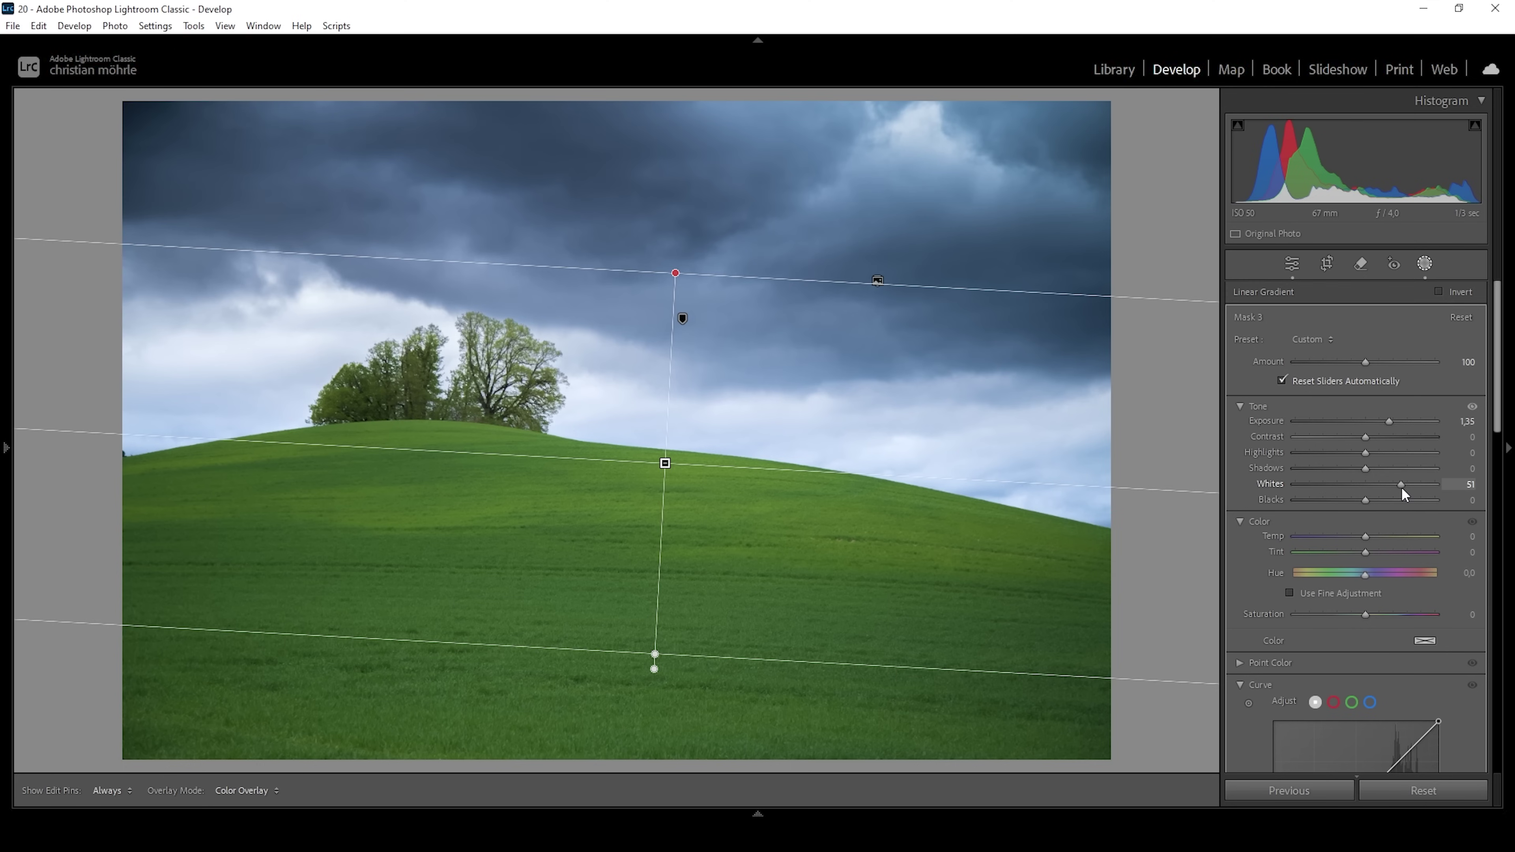
drag(1402, 487, 1397, 489)
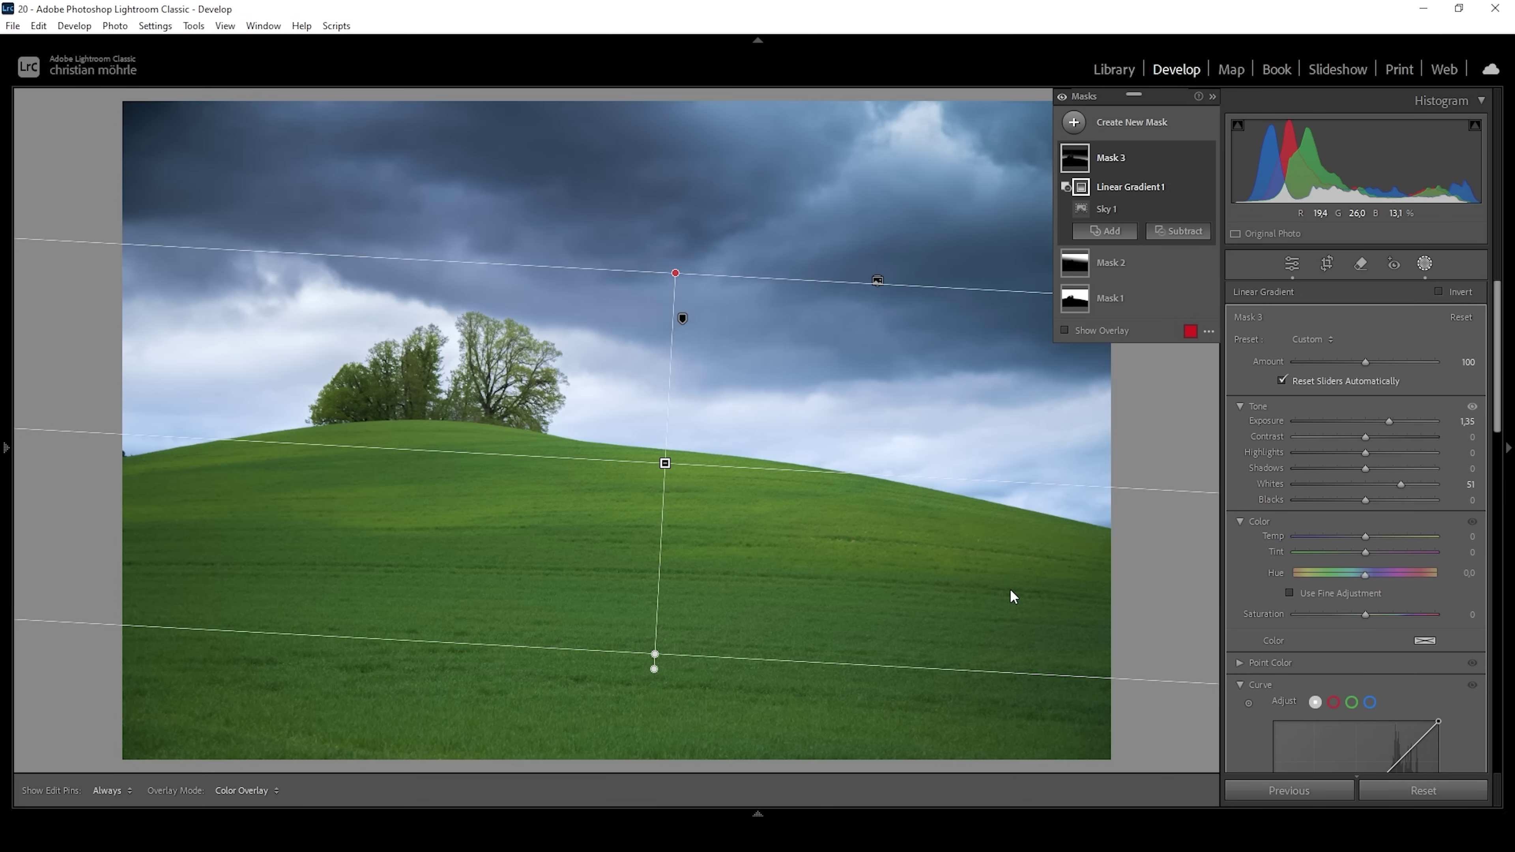
click(1074, 123)
Draw a linear gradient up from the lower field and set Exposure −0.40, Contrast +9
click(1181, 312)
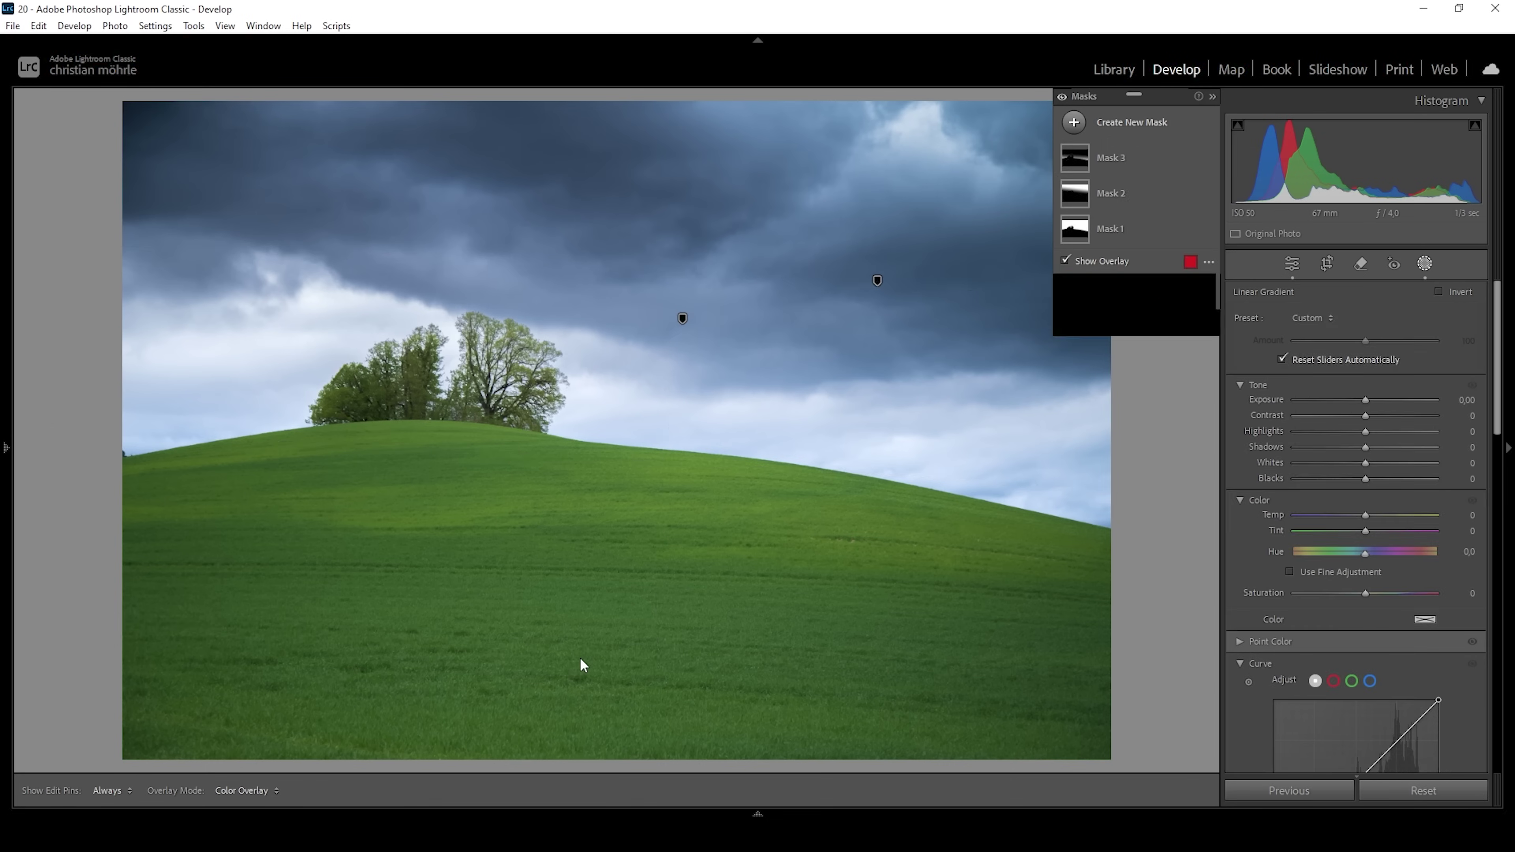
drag(531, 676, 549, 480)
drag(529, 674, 525, 727)
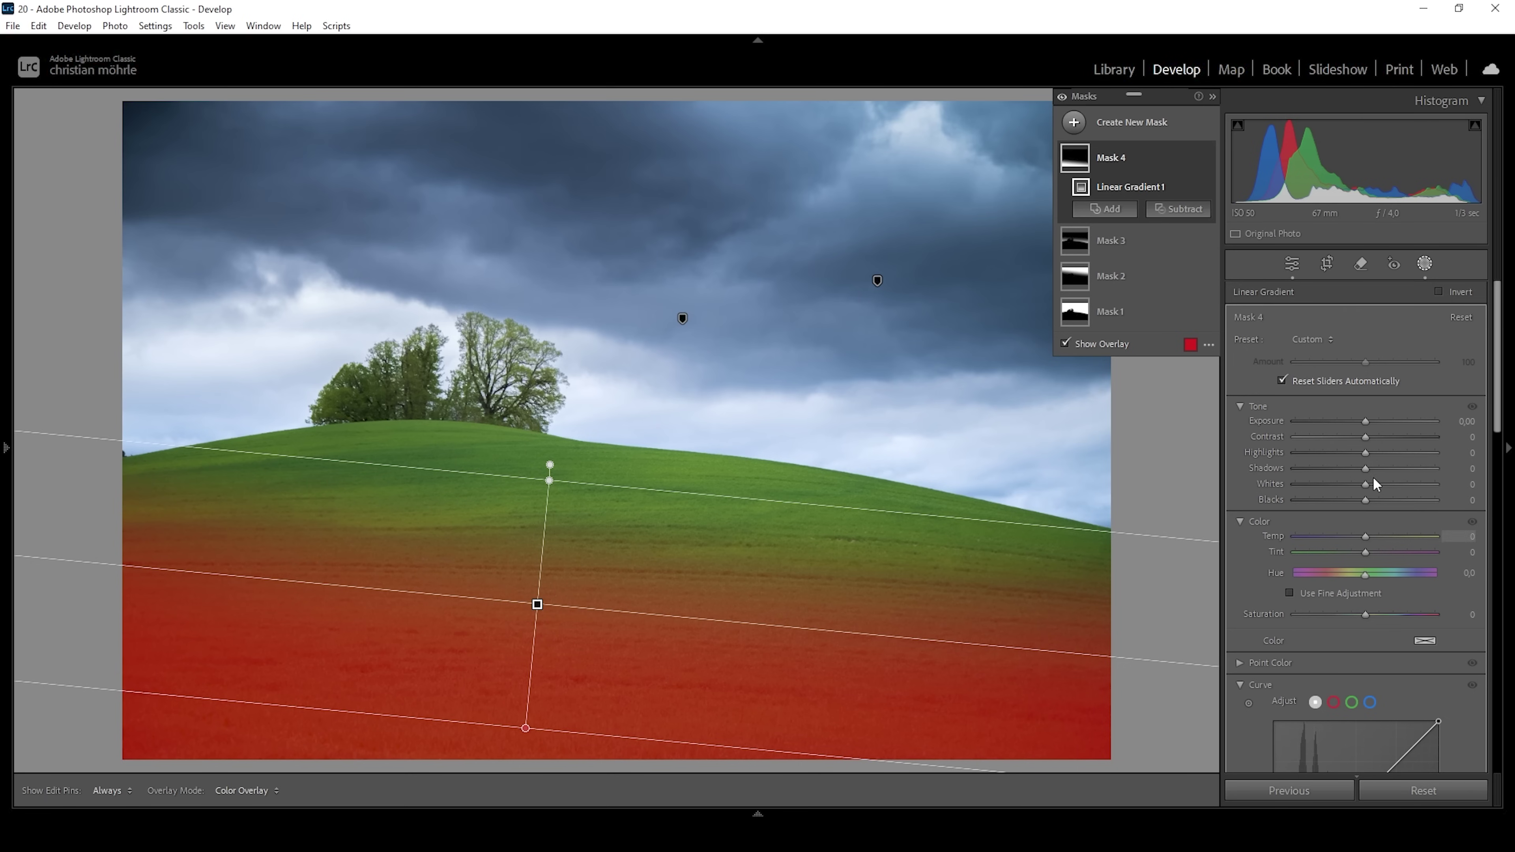
drag(1363, 420, 1348, 421)
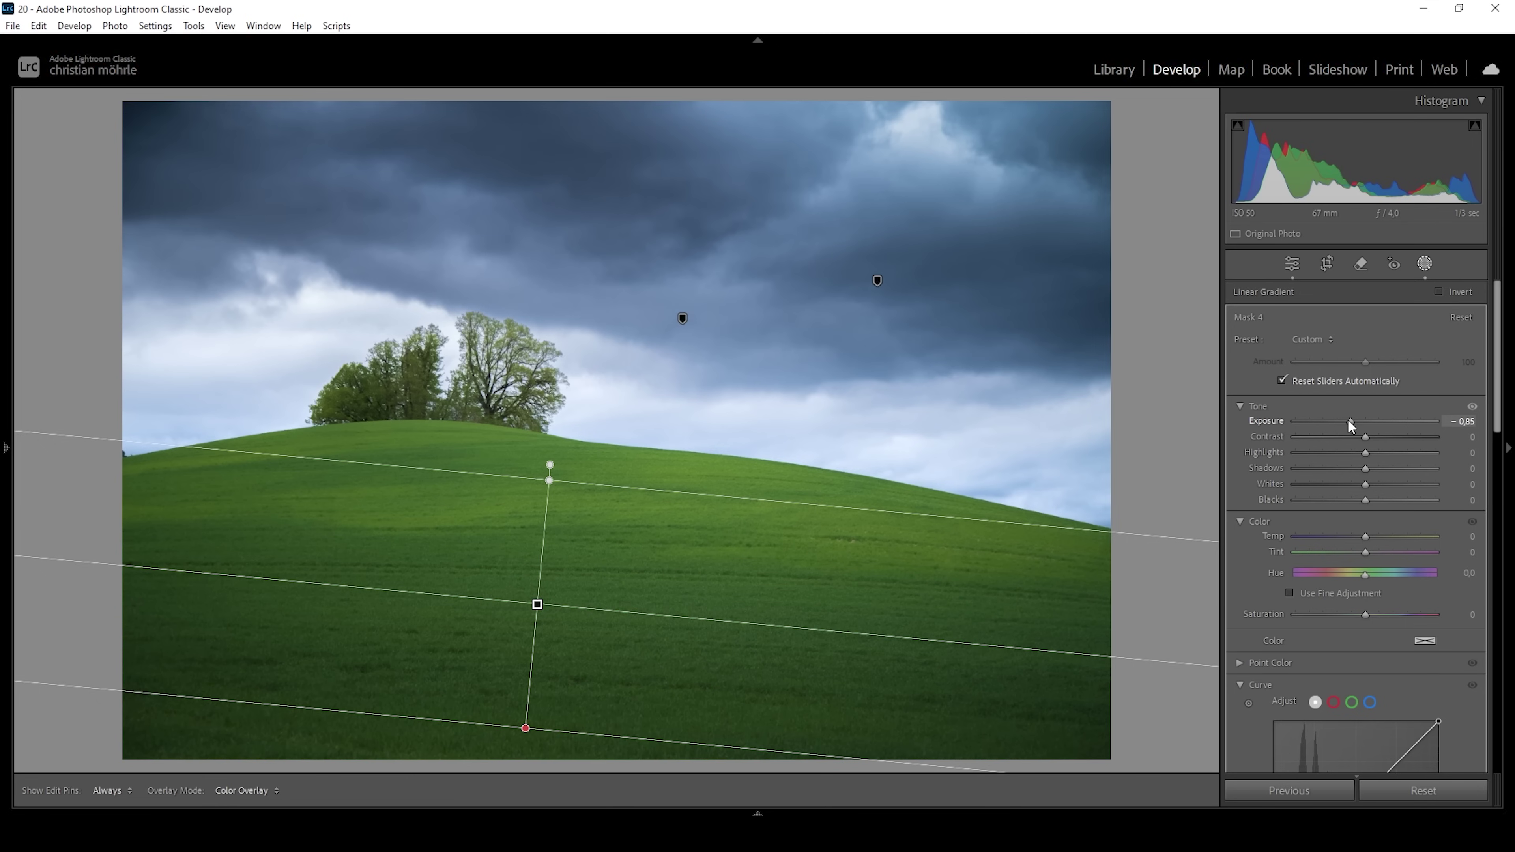
drag(1348, 421, 1373, 438)
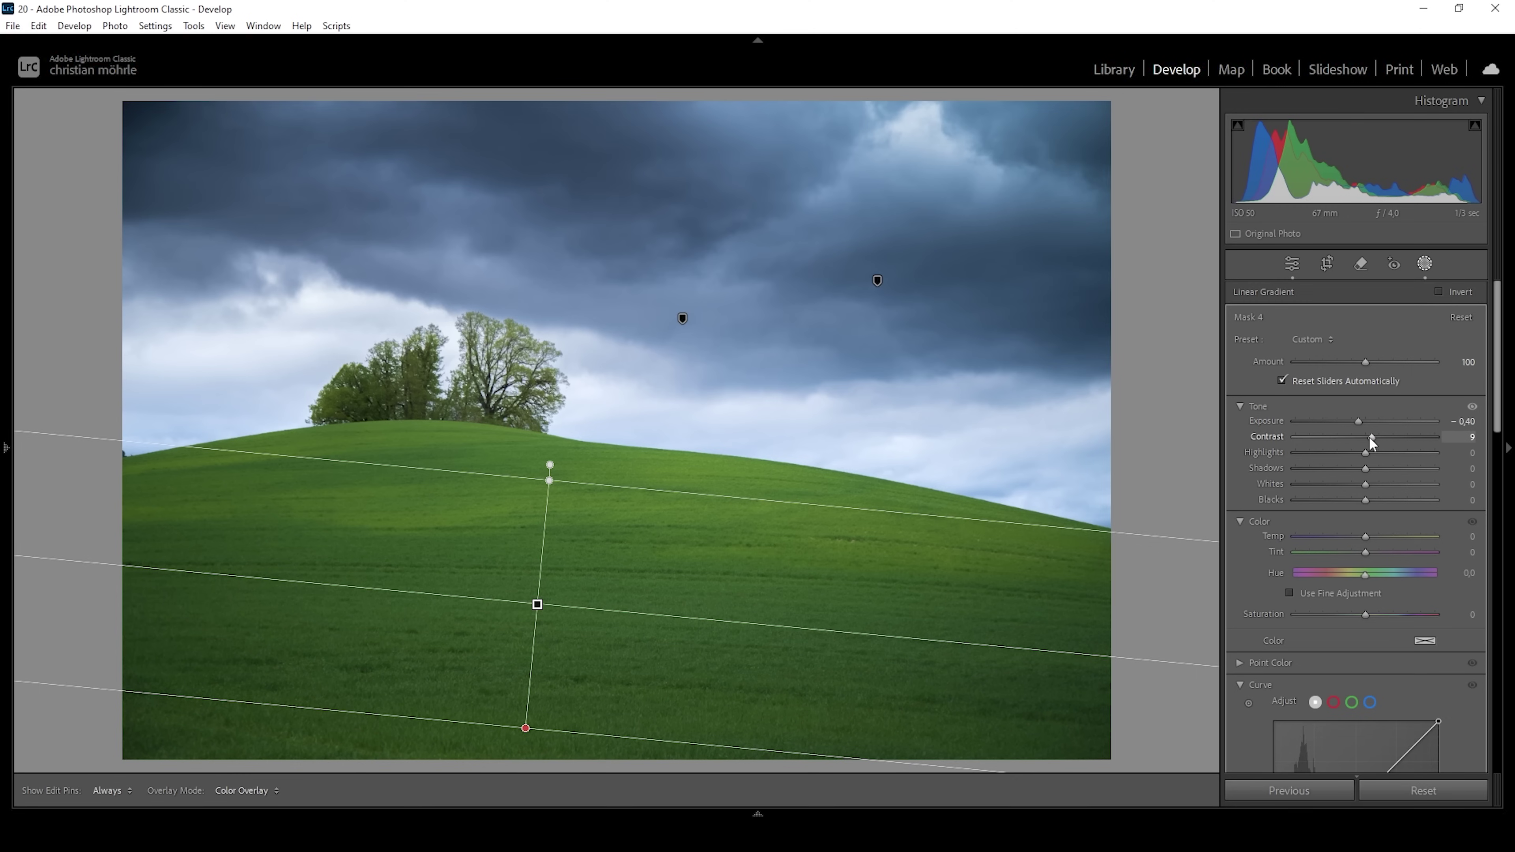
drag(1368, 436, 1369, 436)
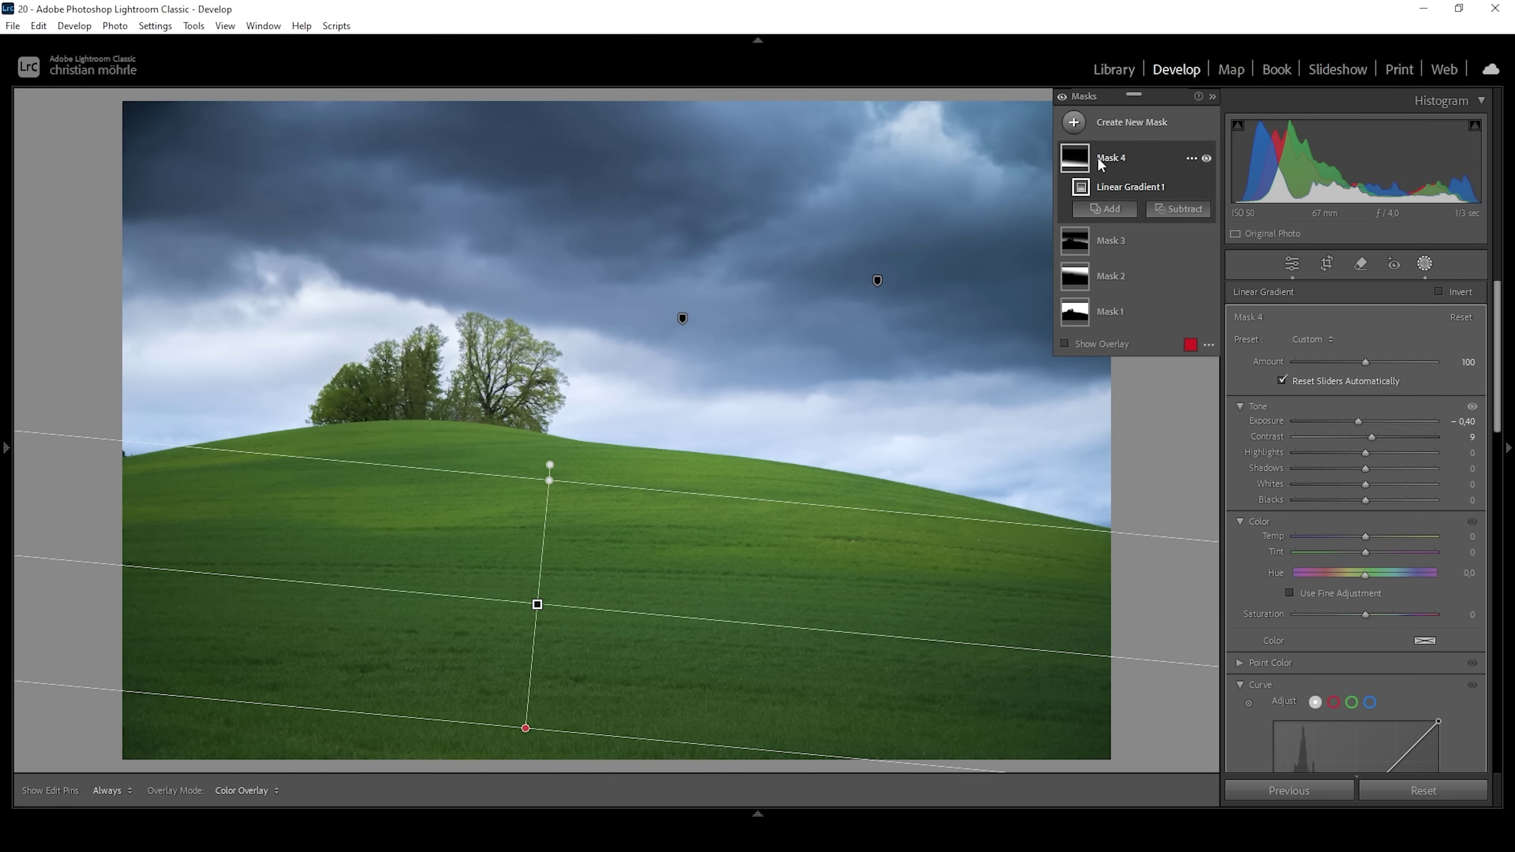
Add a linear gradient from the photo's bottom edge and darken it to Exposure −0.63
click(1074, 122)
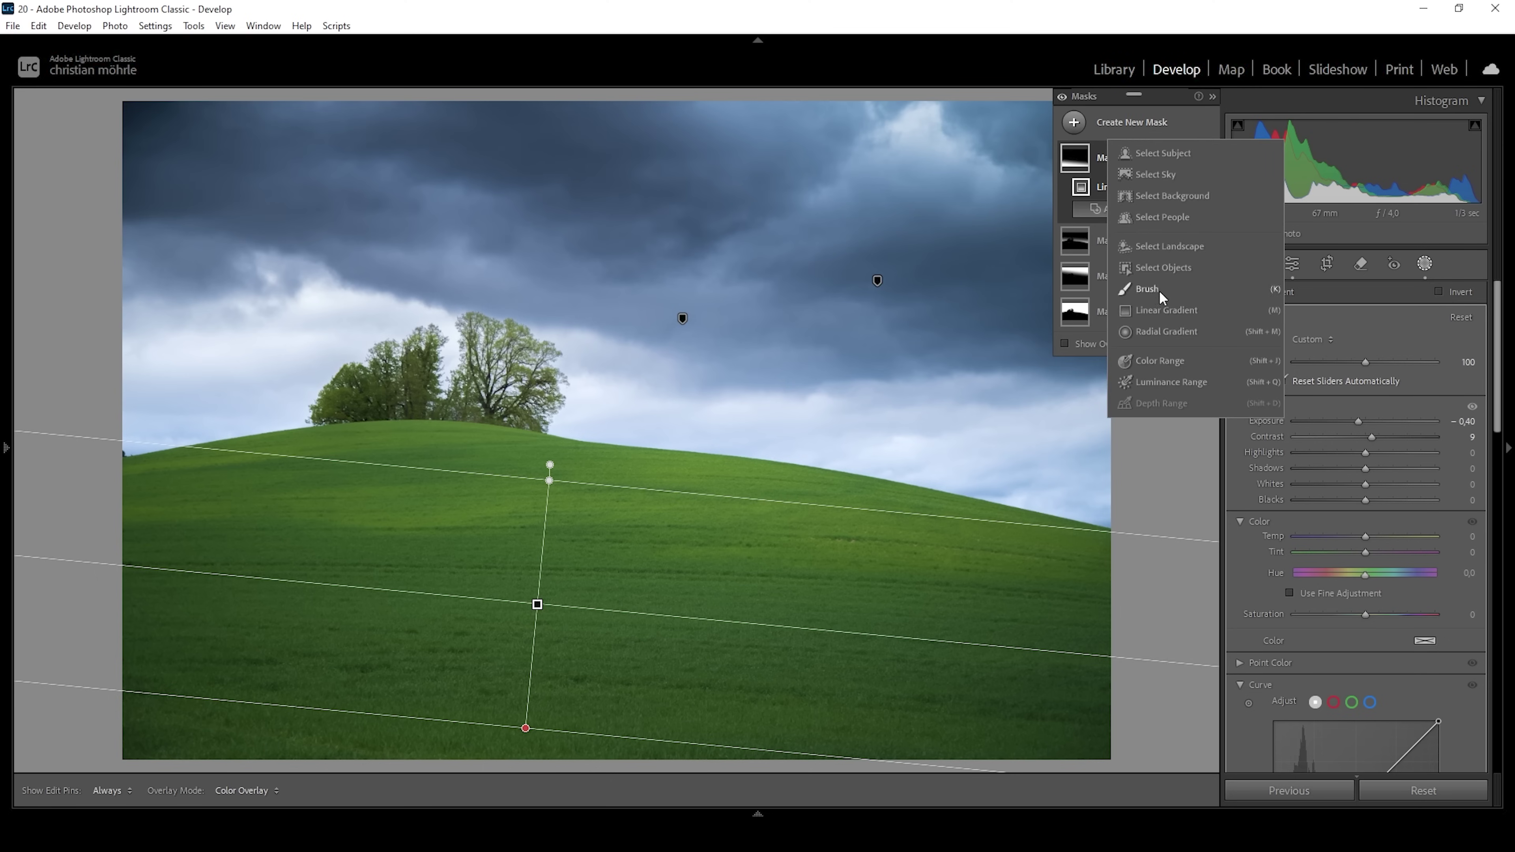
click(1165, 309)
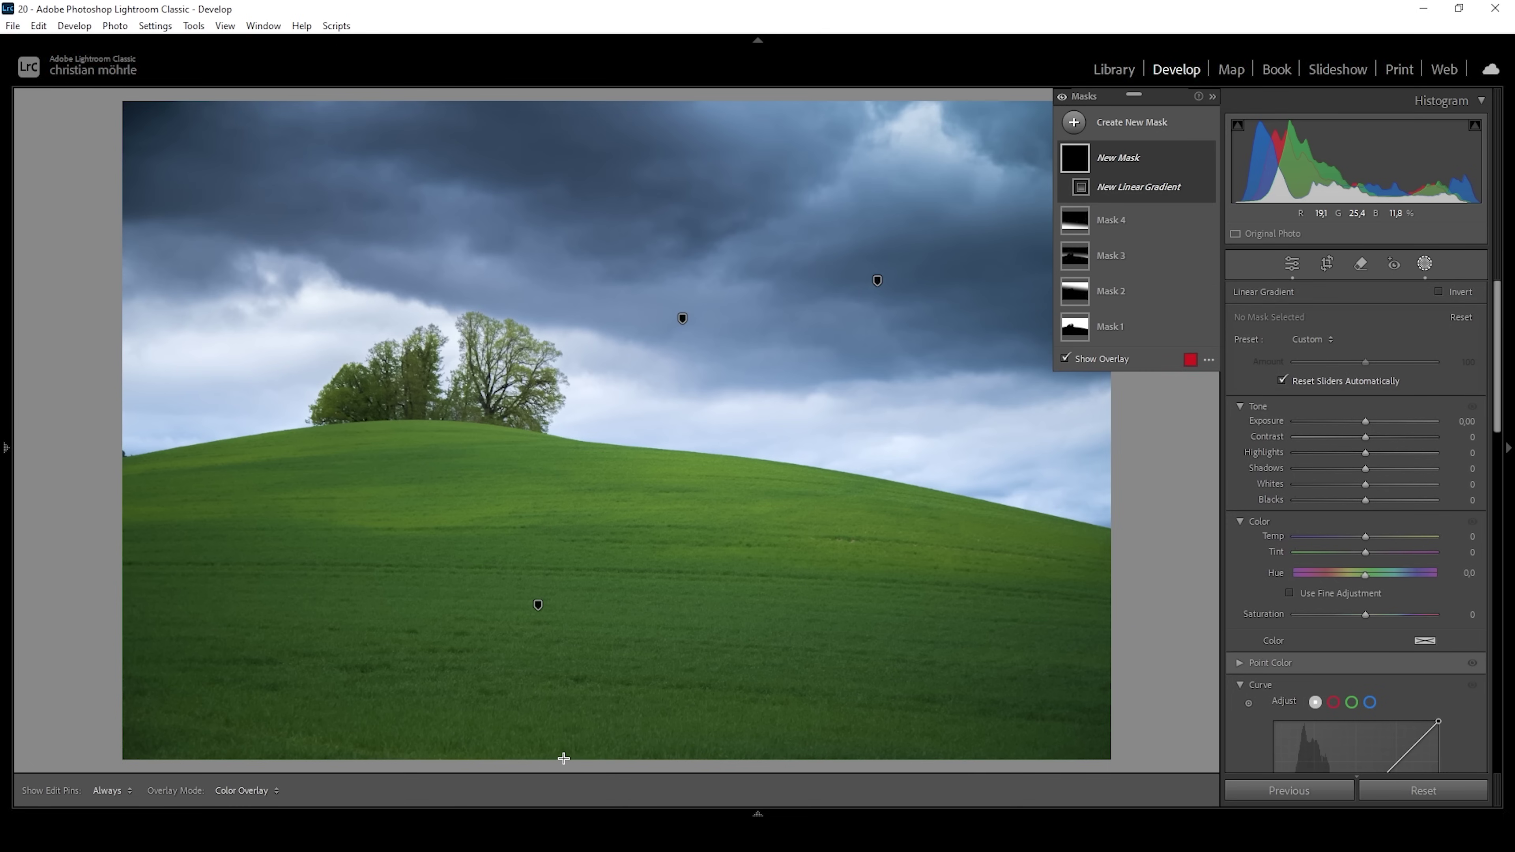
mouse_move(564, 759)
mouse_down()
mouse_move(558, 677)
mouse_move(582, 600)
mouse_move(558, 779)
mouse_up()
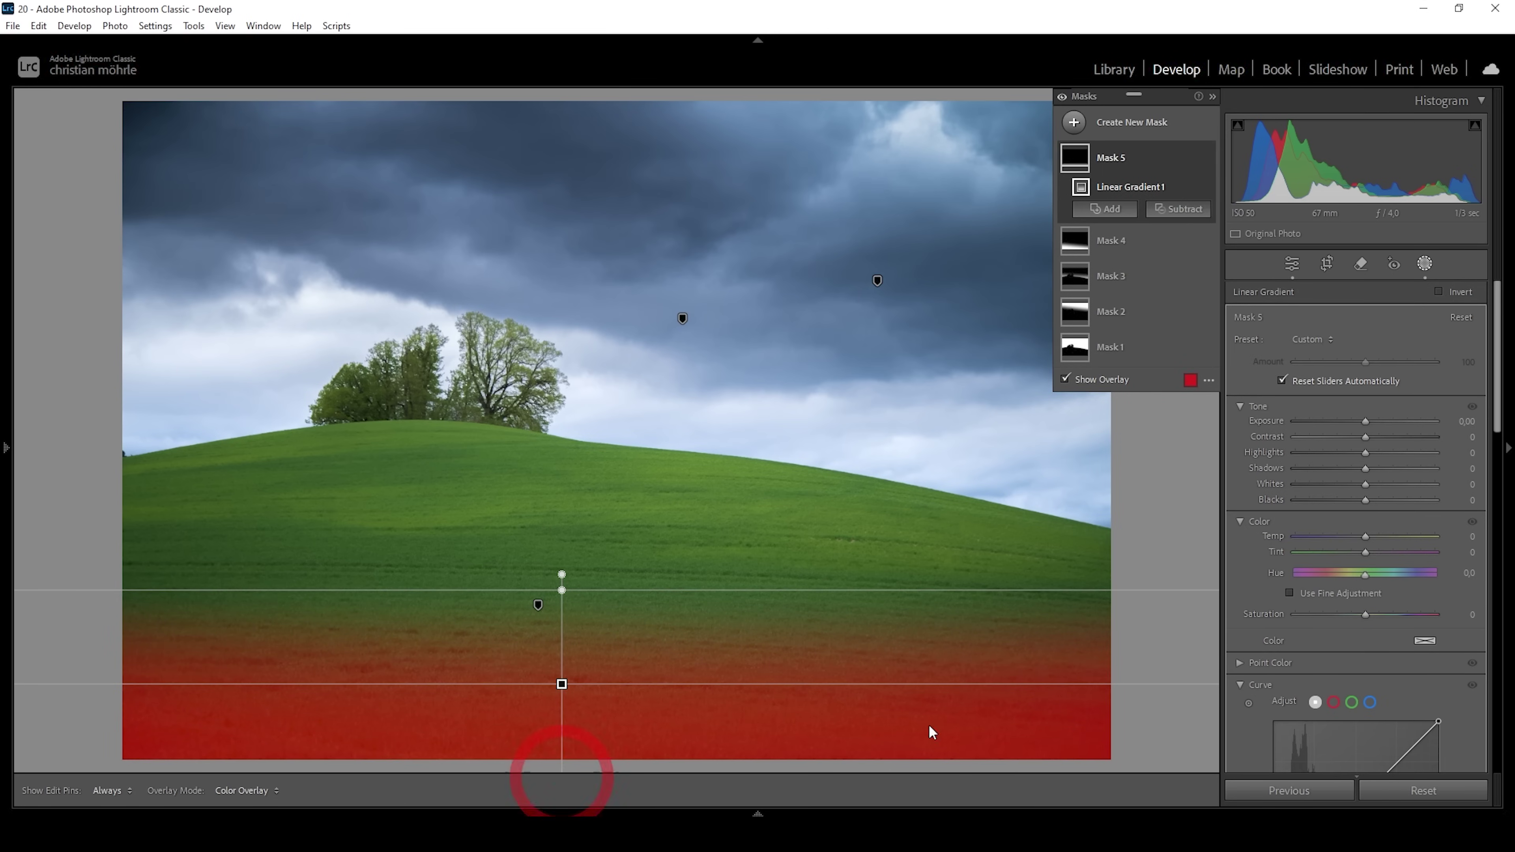
drag(1366, 422, 1362, 419)
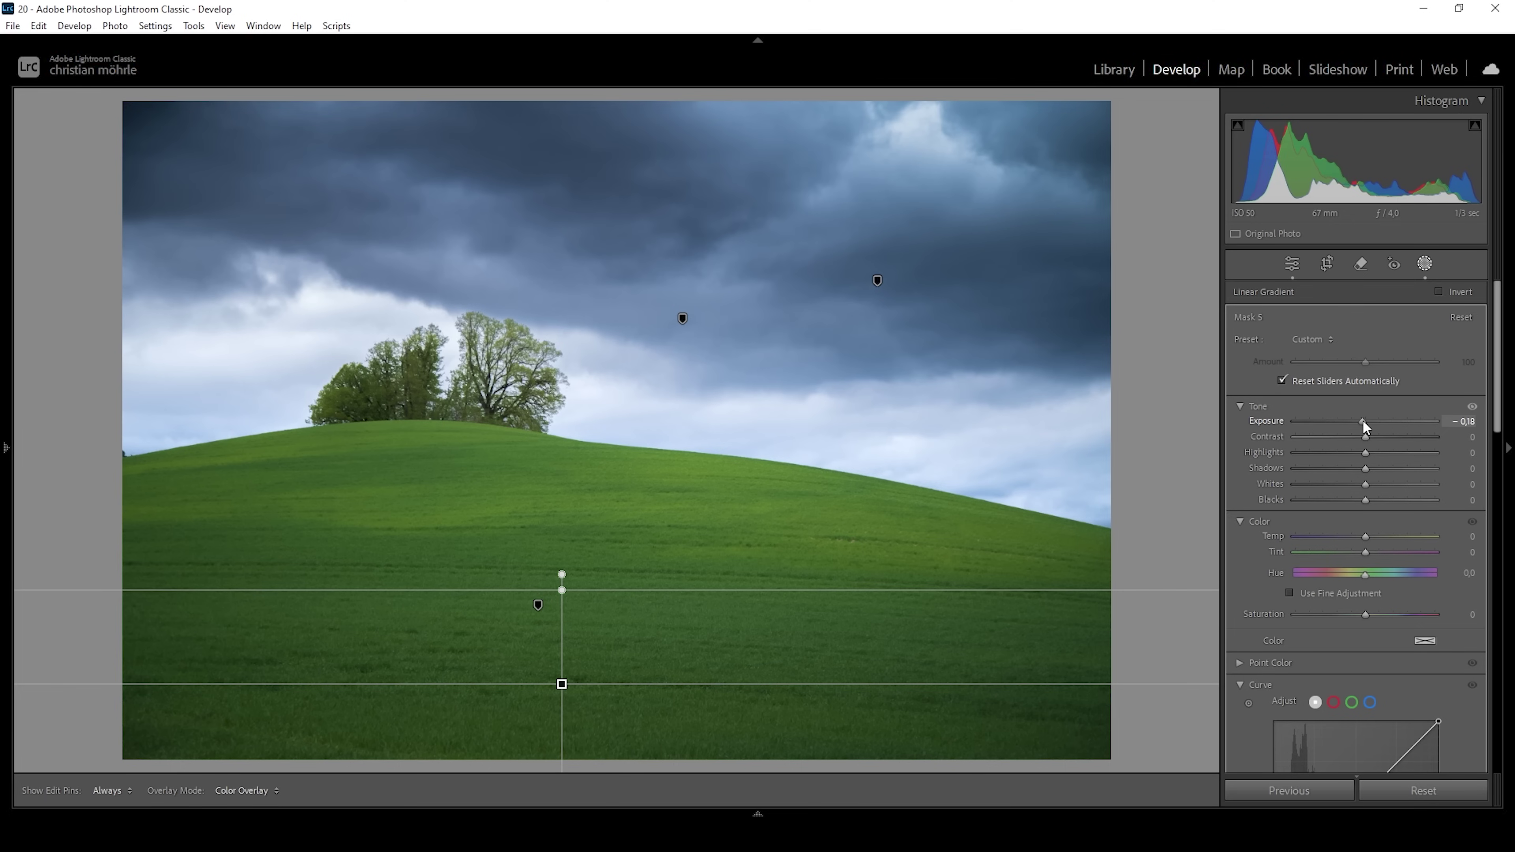
drag(1362, 419, 1354, 420)
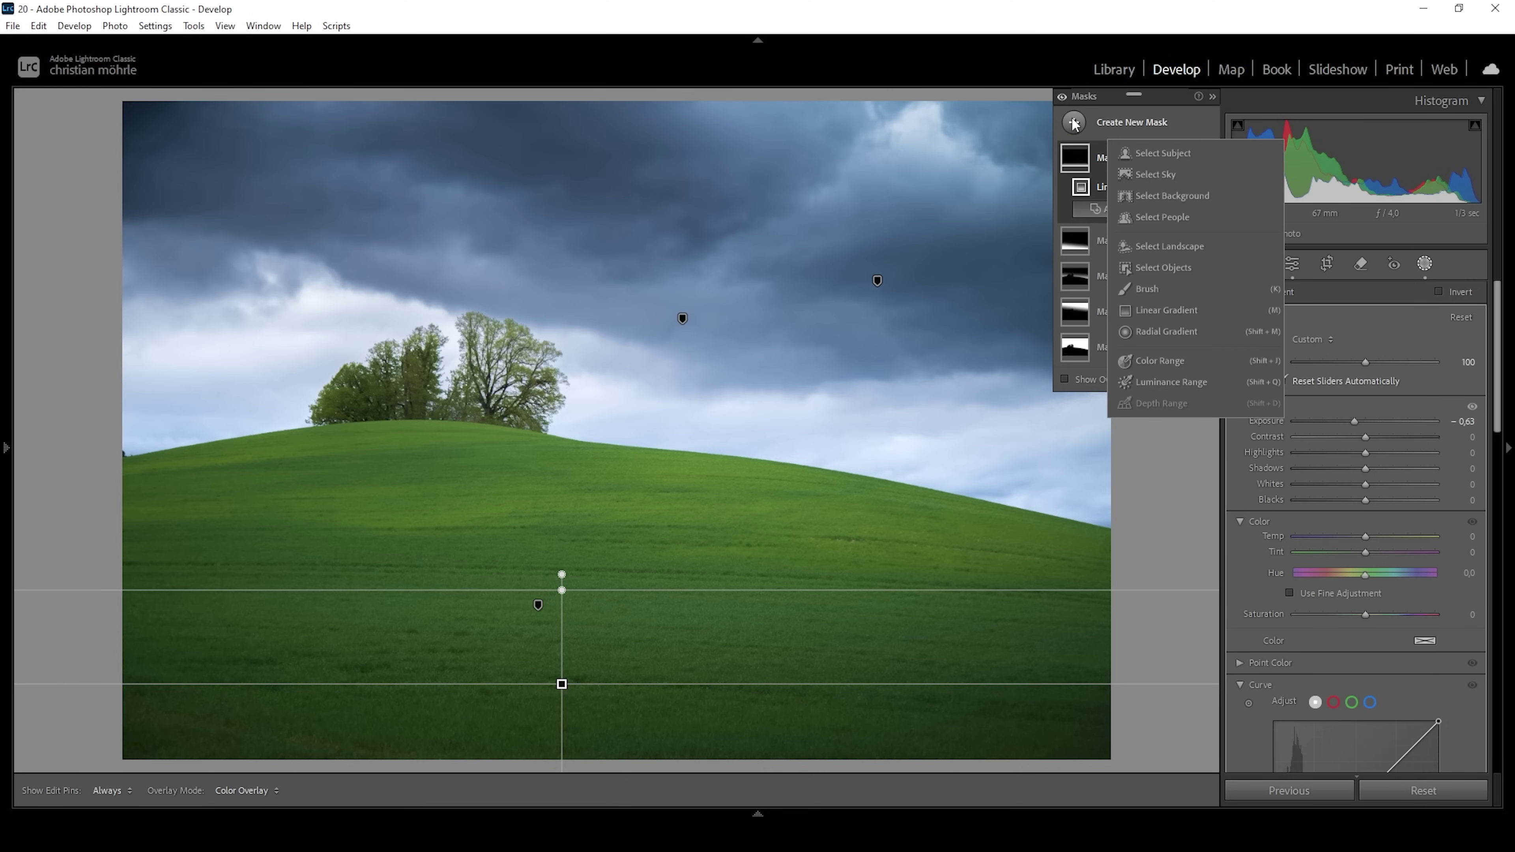
Draw a radial gradient over the trees and hilltop, then subtract the sky from it
click(1166, 332)
drag(523, 424, 914, 596)
drag(500, 423, 555, 405)
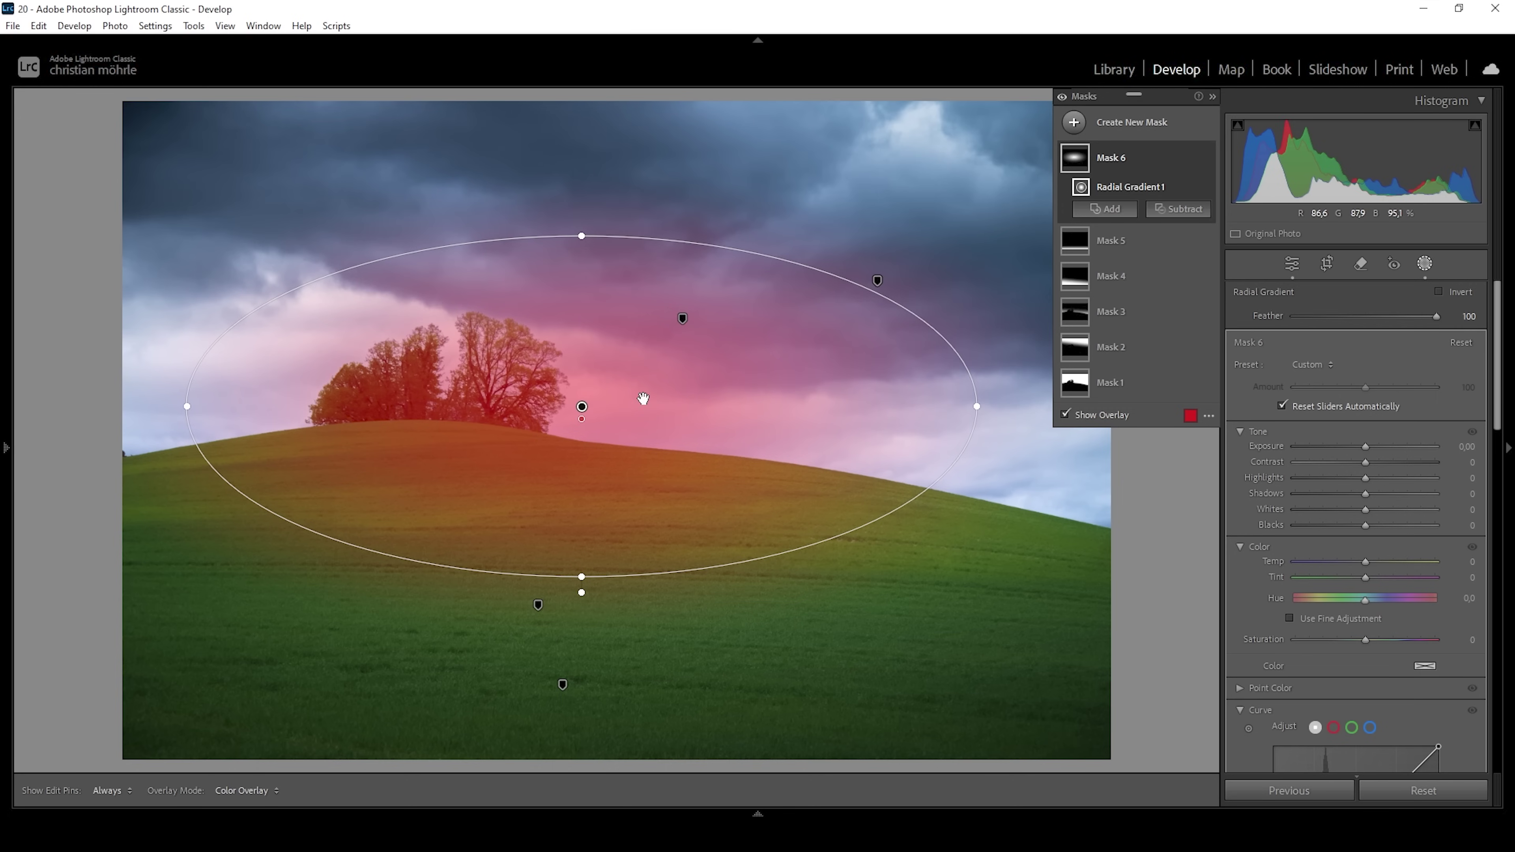
click(1168, 210)
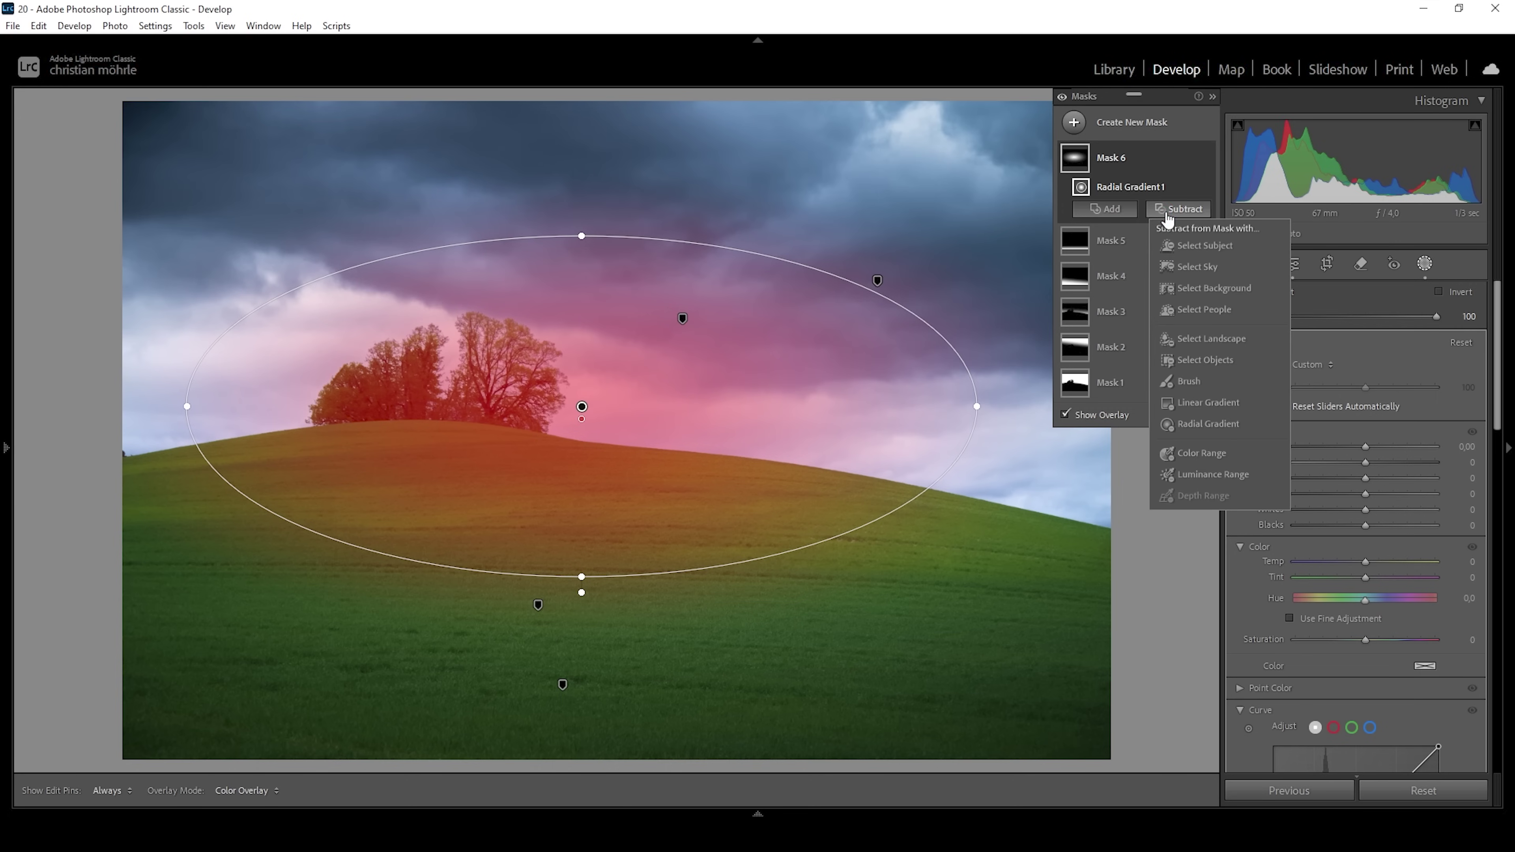
click(1191, 271)
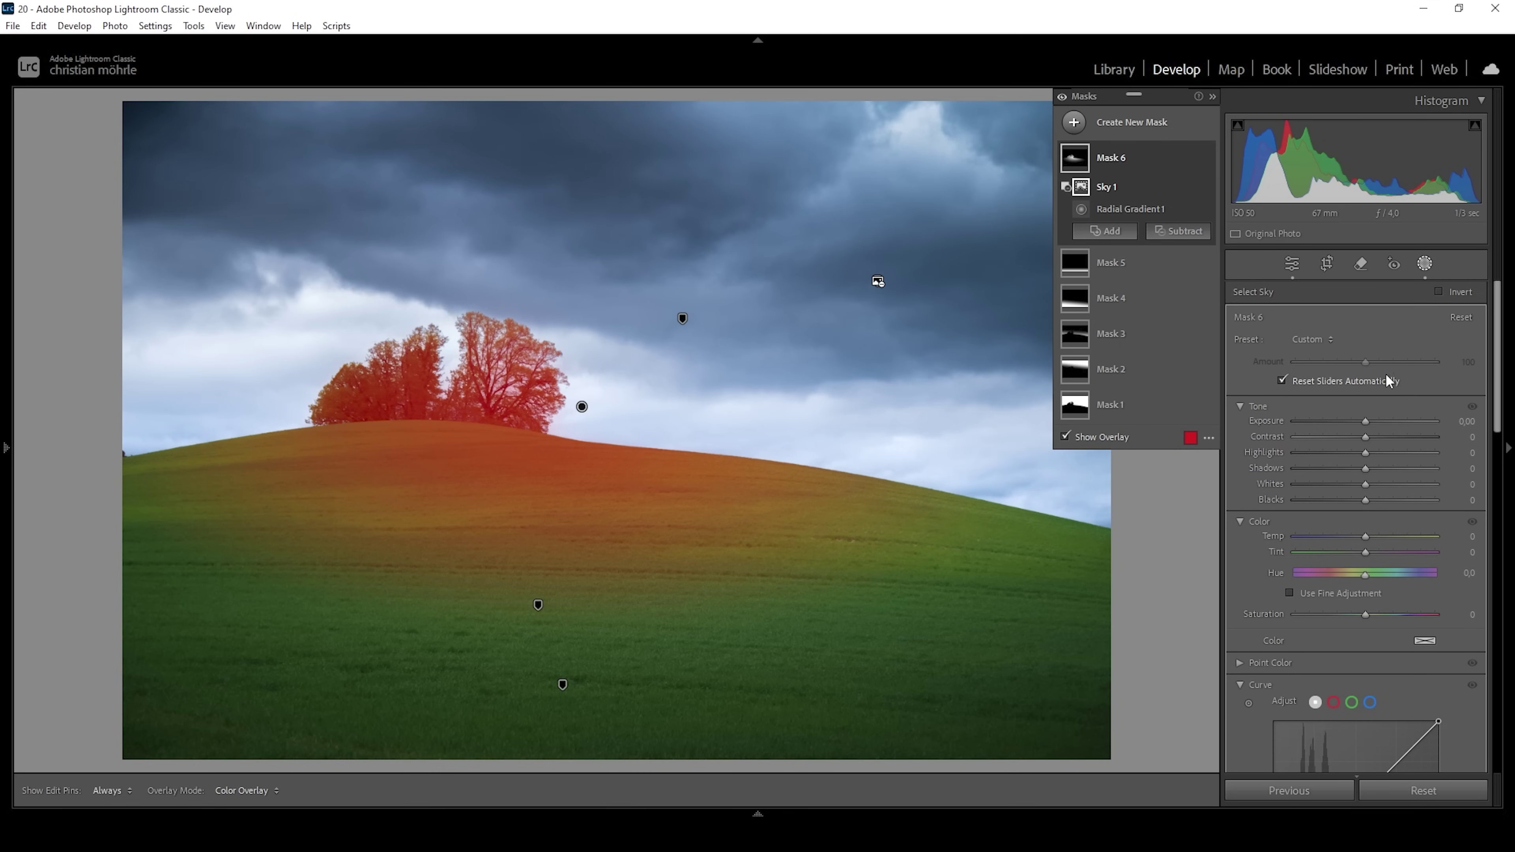
Set the oval mask to Exposure +0.31, Whites +6, Texture +4 and Clarity +11
drag(1365, 422, 1372, 421)
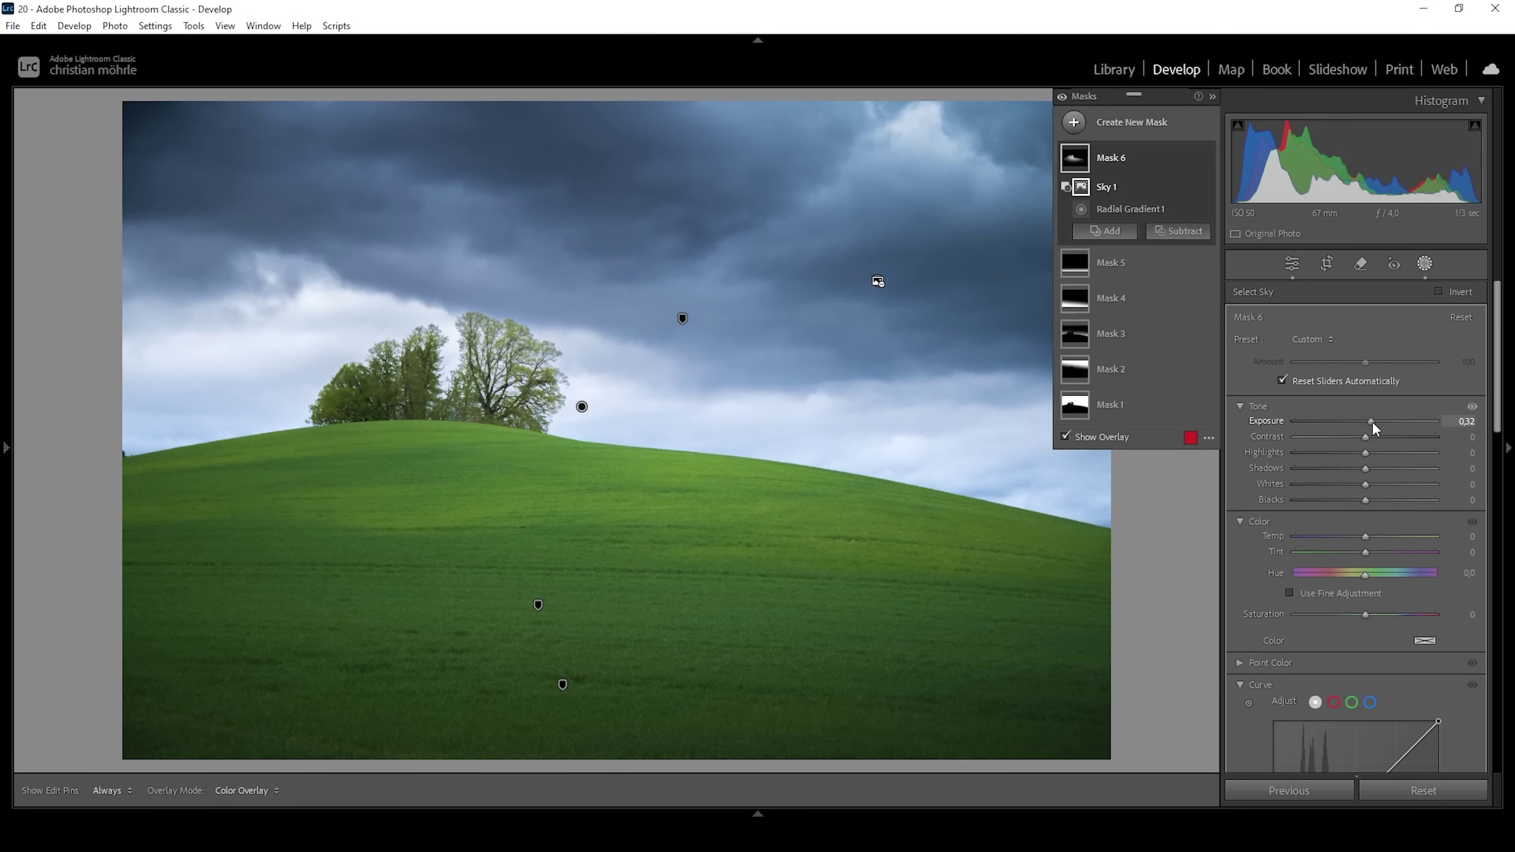
drag(1365, 485, 1374, 484)
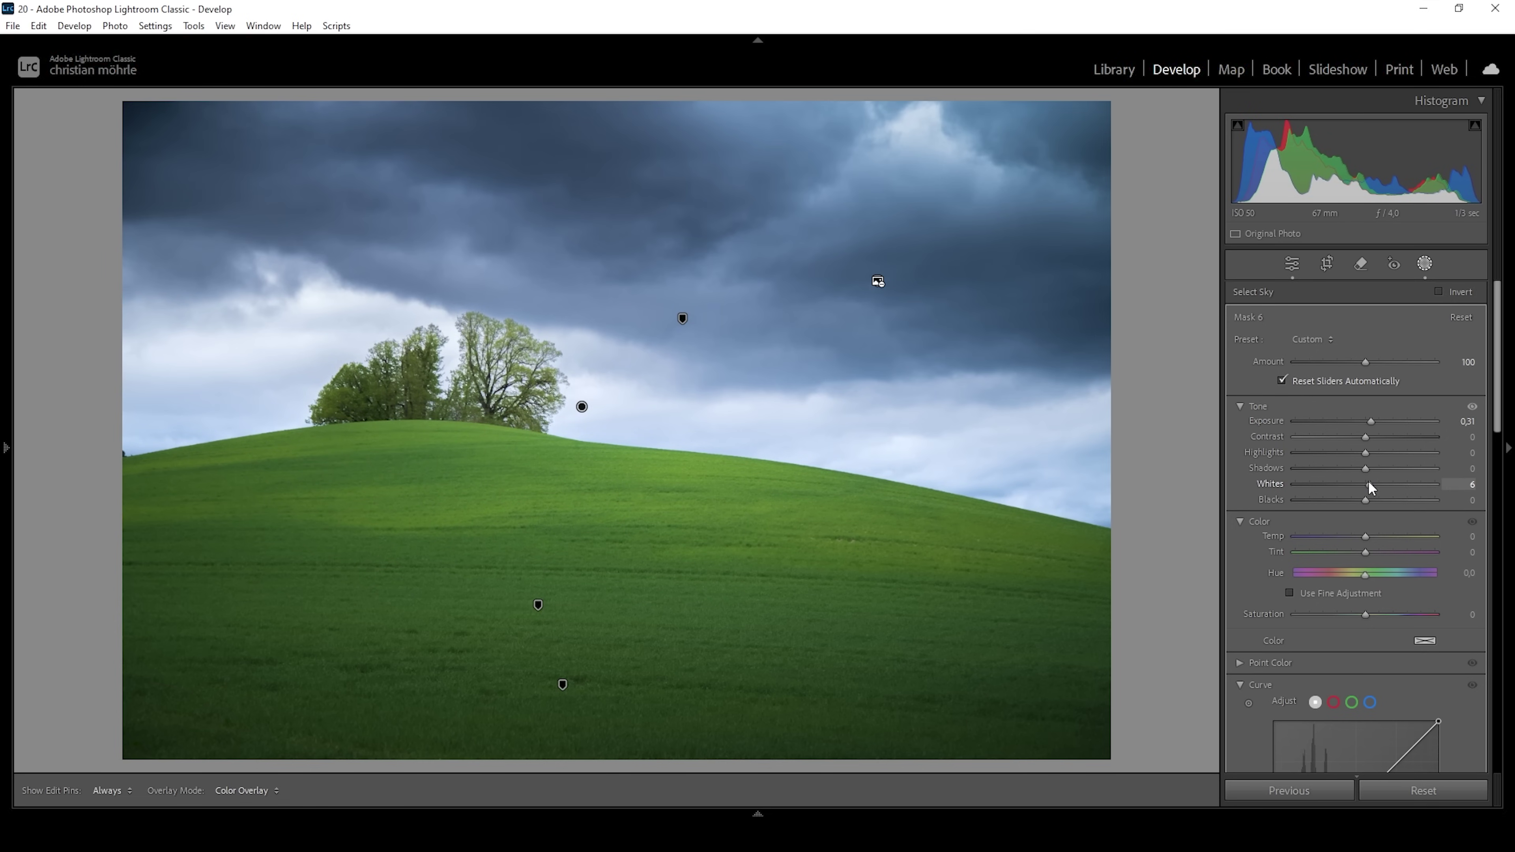
drag(1369, 481, 1366, 479)
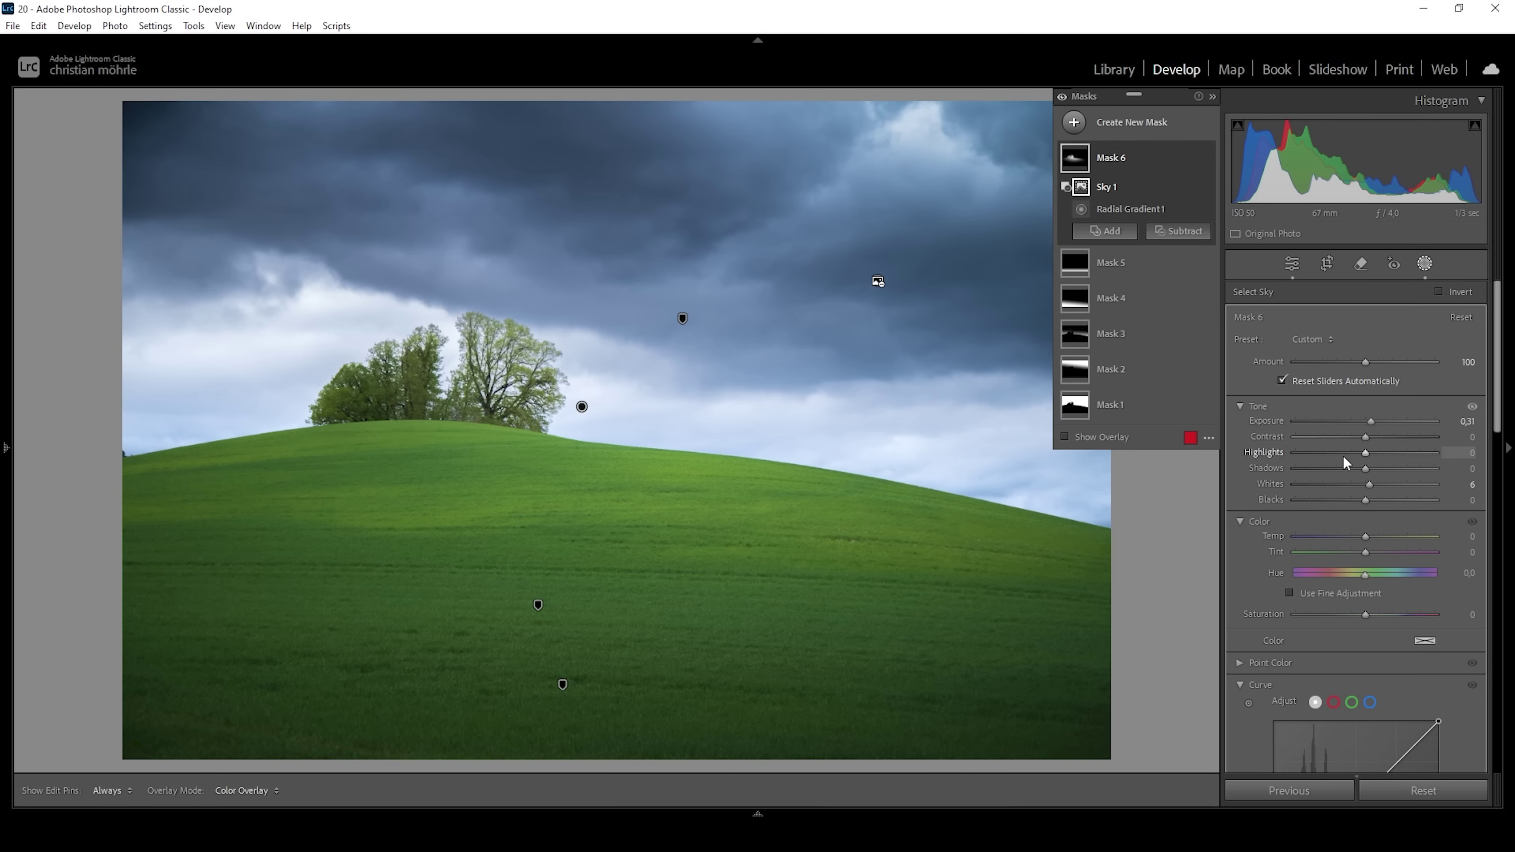
scroll(1290, 505, down, 5)
scroll(1290, 507, down, 2)
drag(1366, 412, 1372, 426)
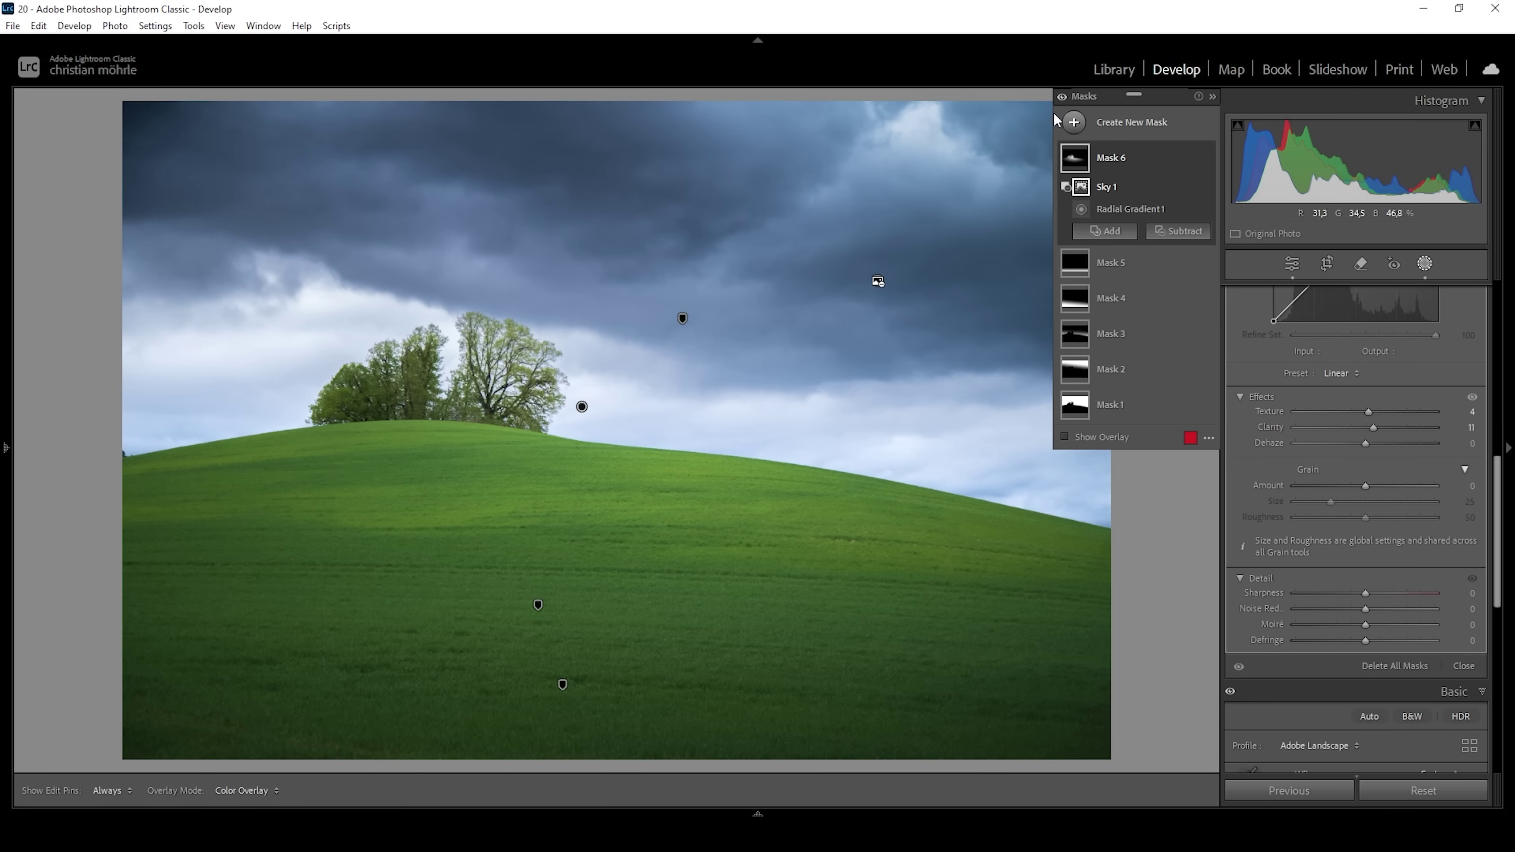
click(1074, 121)
Draw a radial gradient oval along the hilltop and subtract the sky from it
click(1159, 331)
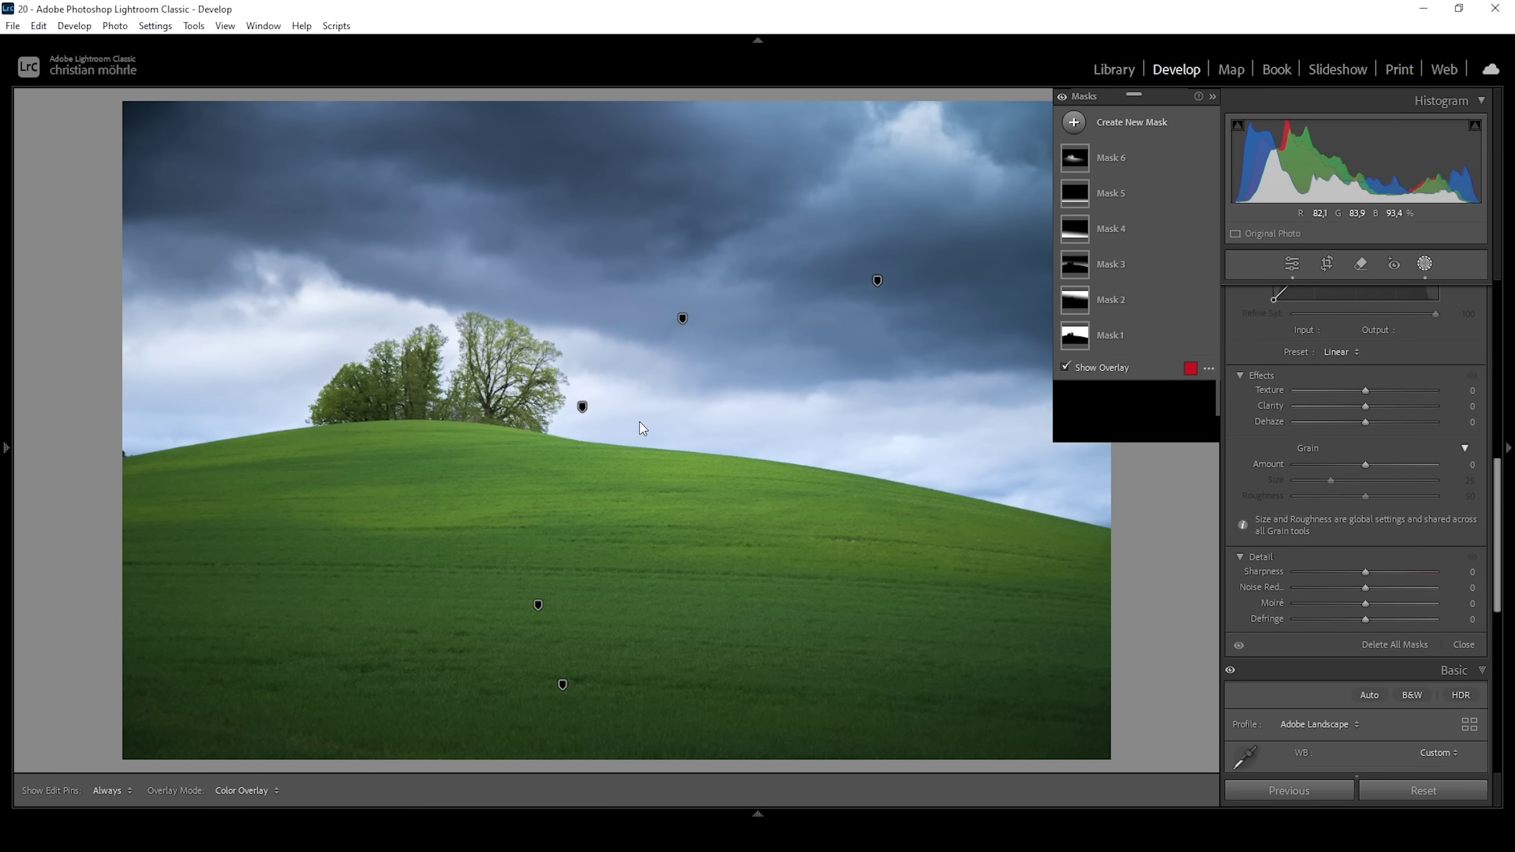
drag(642, 424, 940, 541)
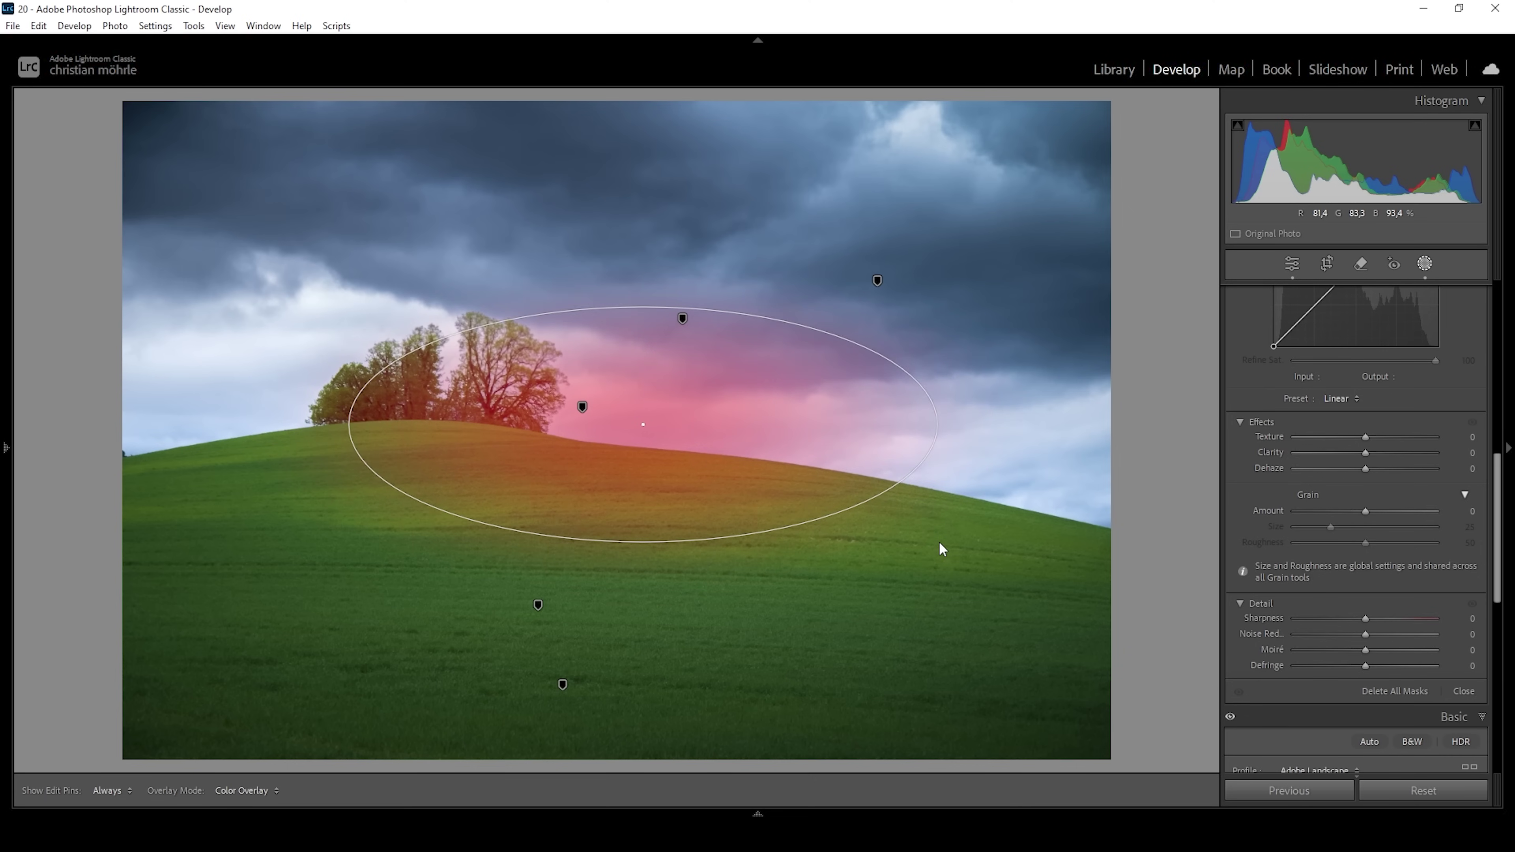
drag(687, 425, 729, 418)
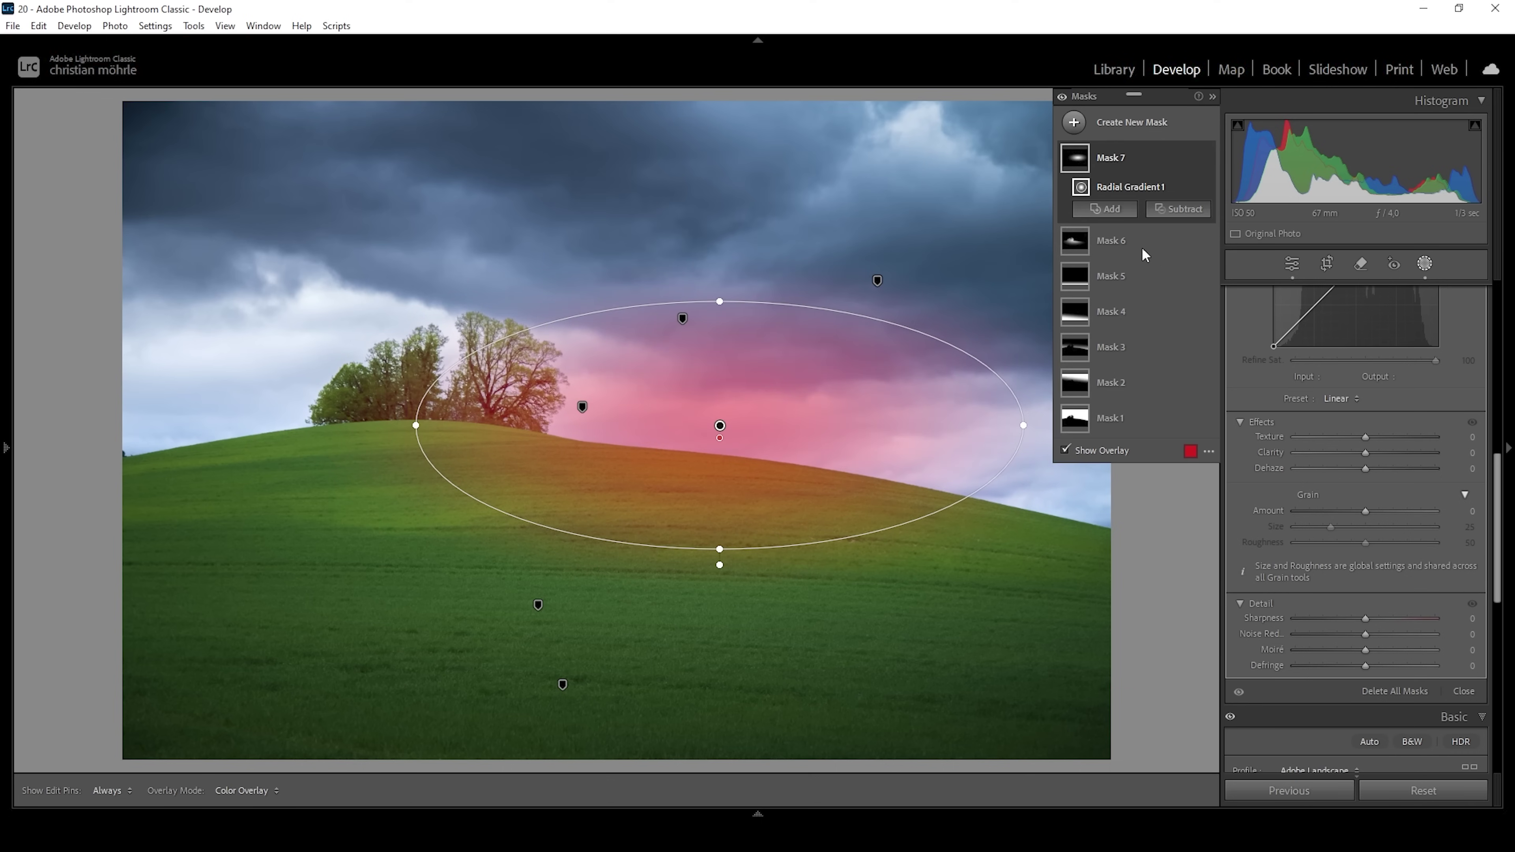
click(1178, 208)
click(1226, 269)
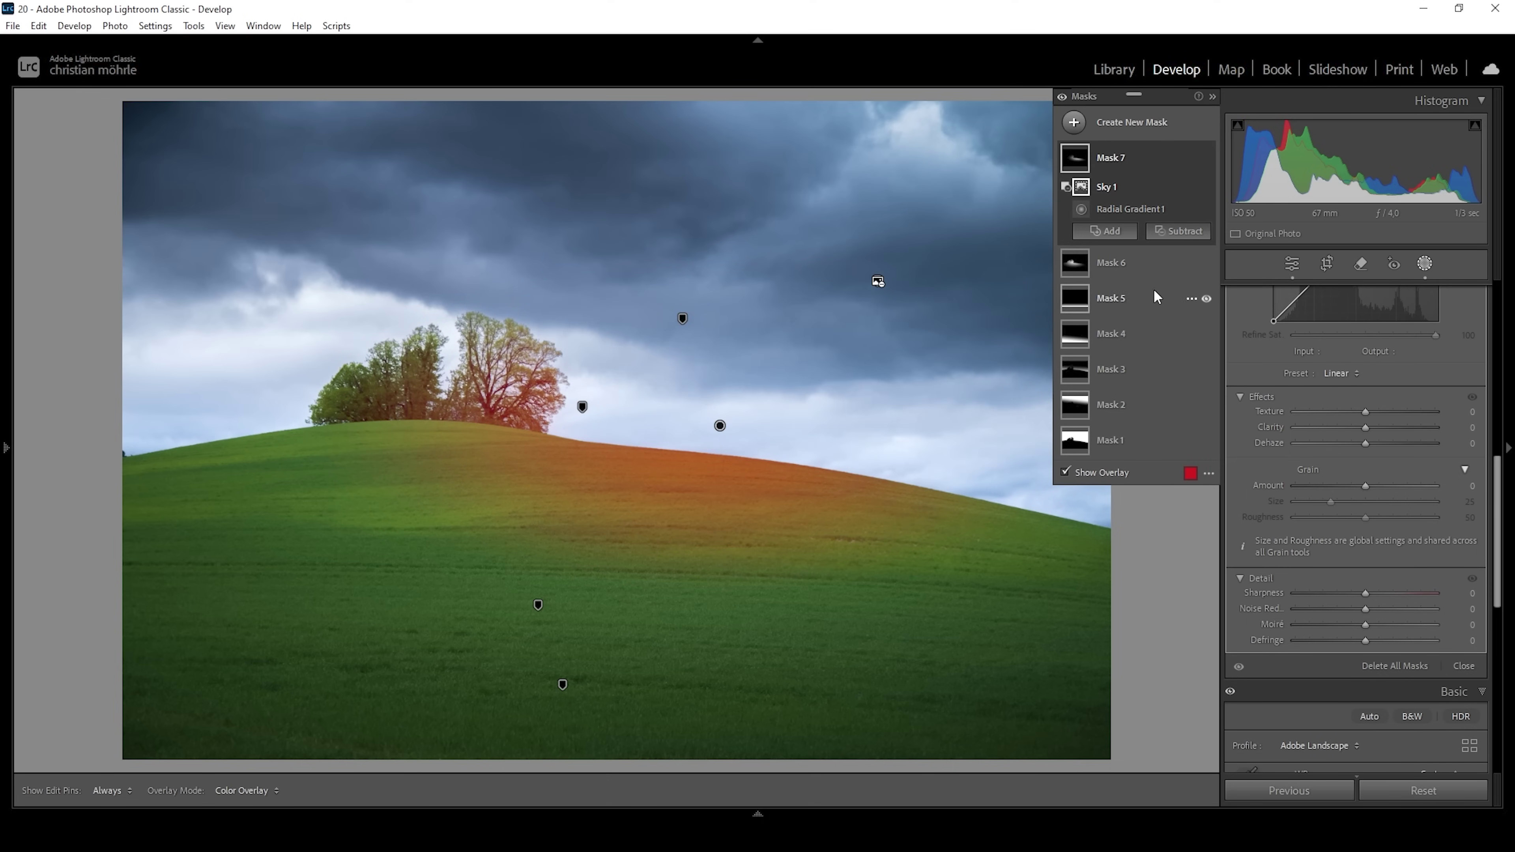
Brush the mask off the tree groups and raise the crest mask's exposure to 0.22
click(1178, 231)
click(1198, 412)
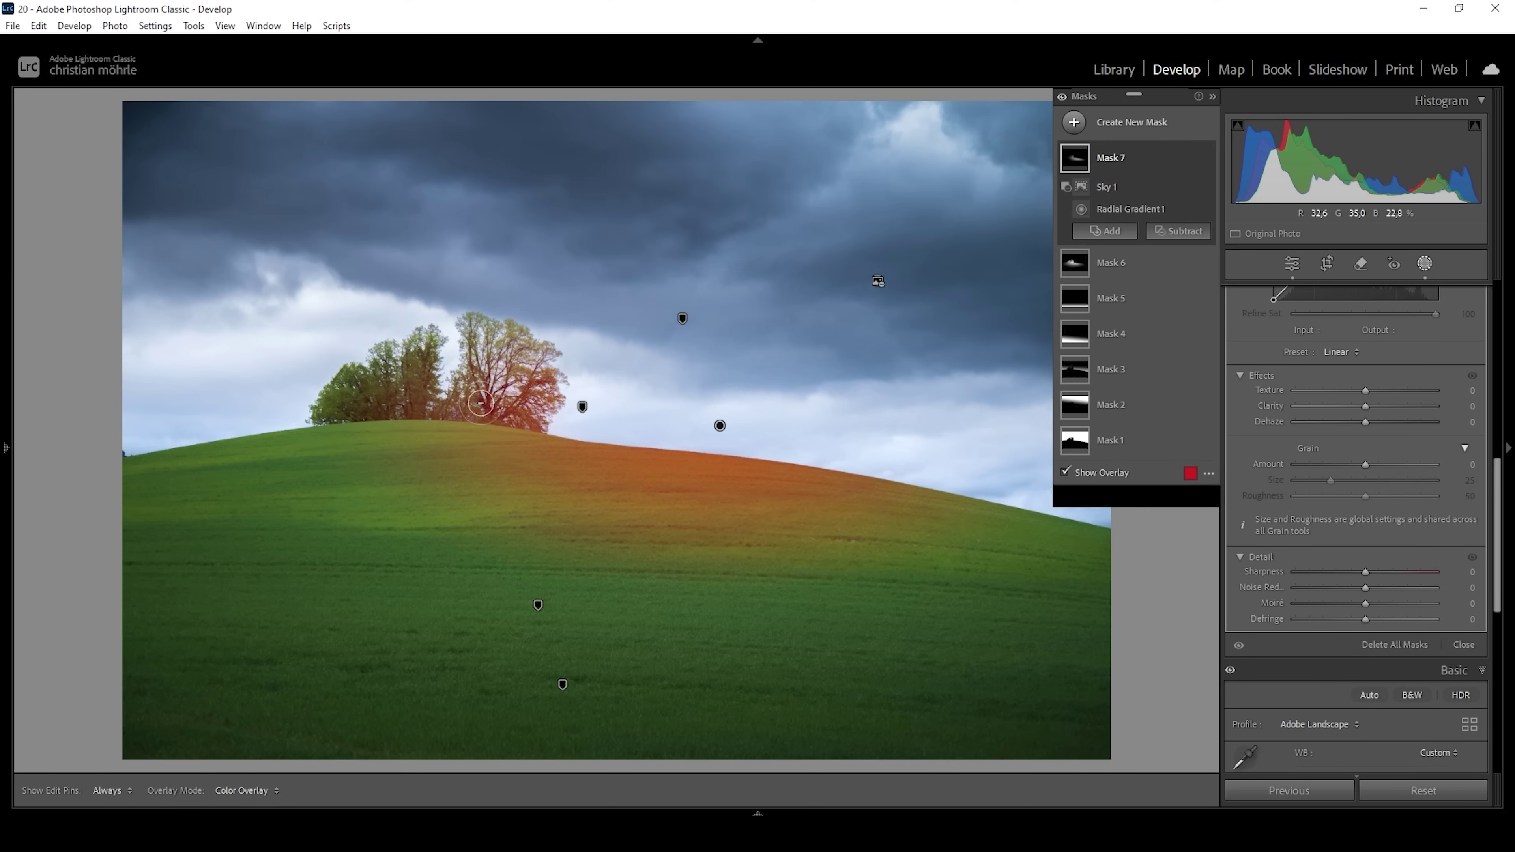
key(h)
drag(486, 397, 575, 376)
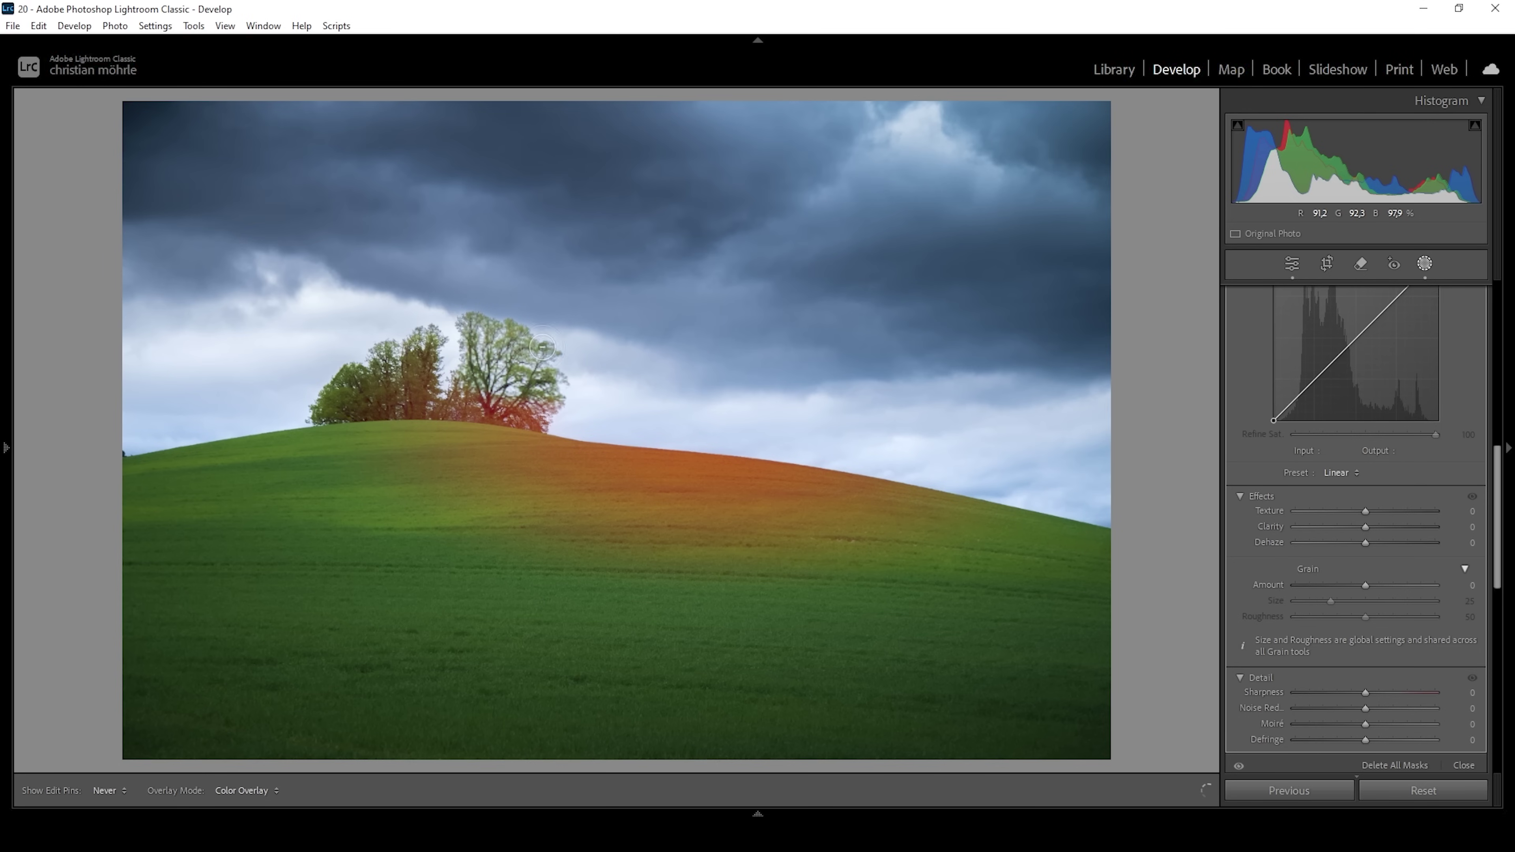
mouse_move(425, 386)
mouse_down()
mouse_move(390, 396)
mouse_move(535, 398)
mouse_move(371, 382)
mouse_move(397, 376)
mouse_move(338, 395)
mouse_move(523, 402)
mouse_up()
key(h)
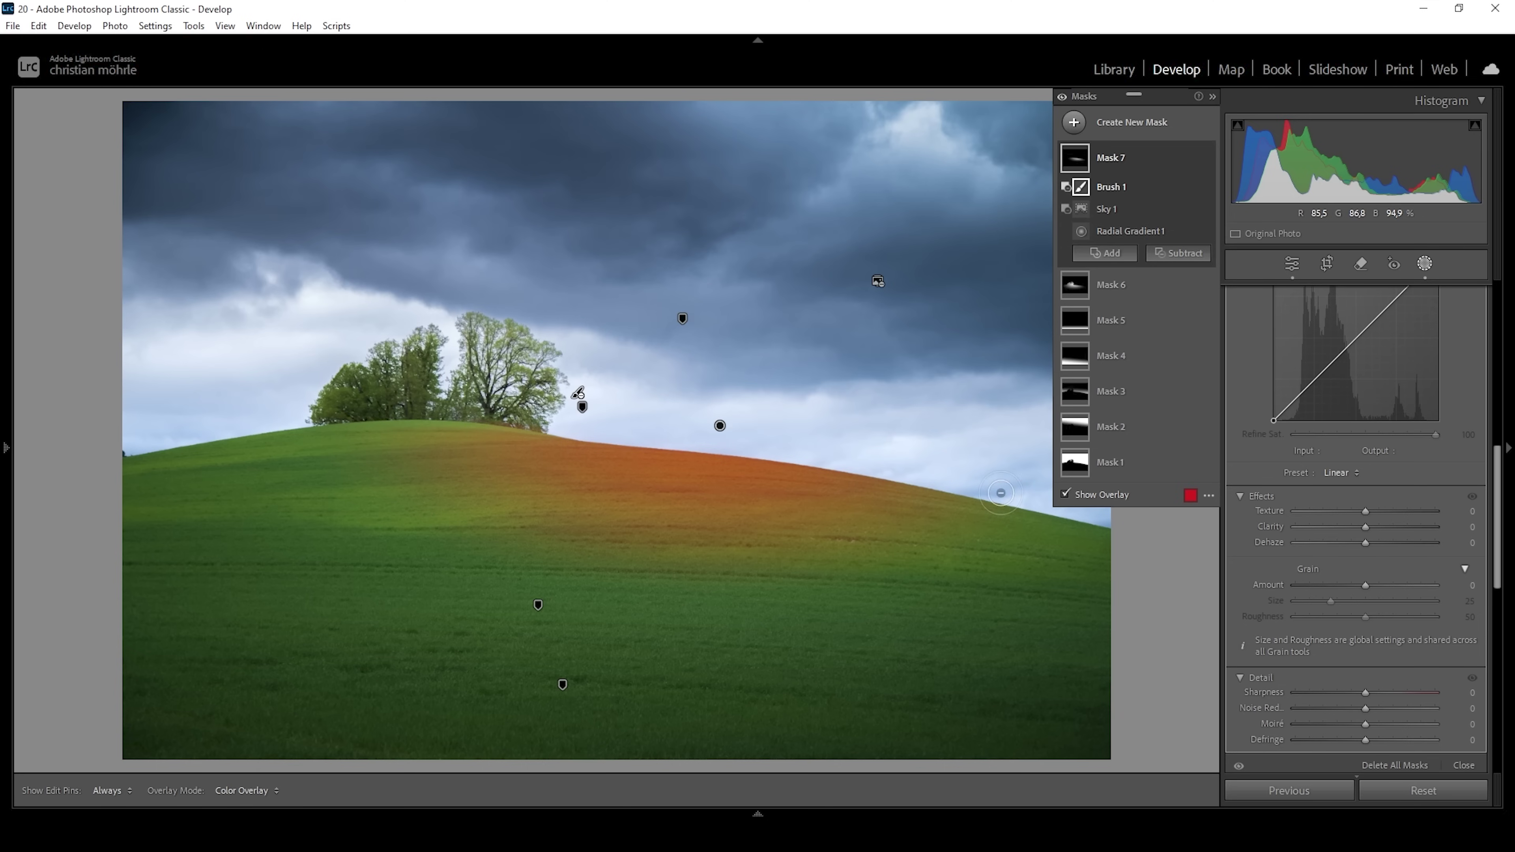
scroll(1373, 504, up, 5)
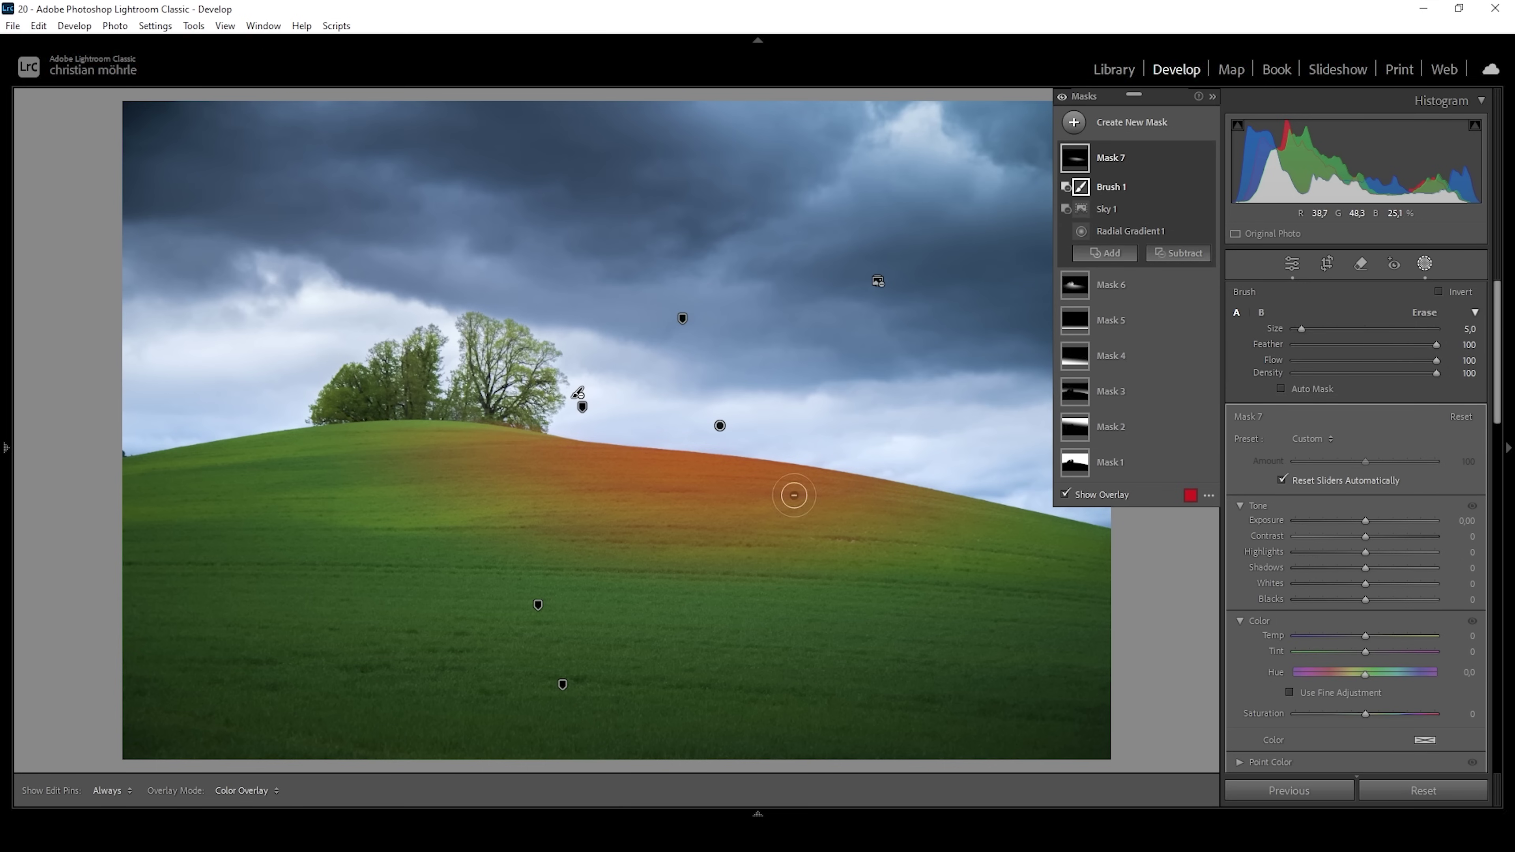
drag(1366, 521, 1366, 526)
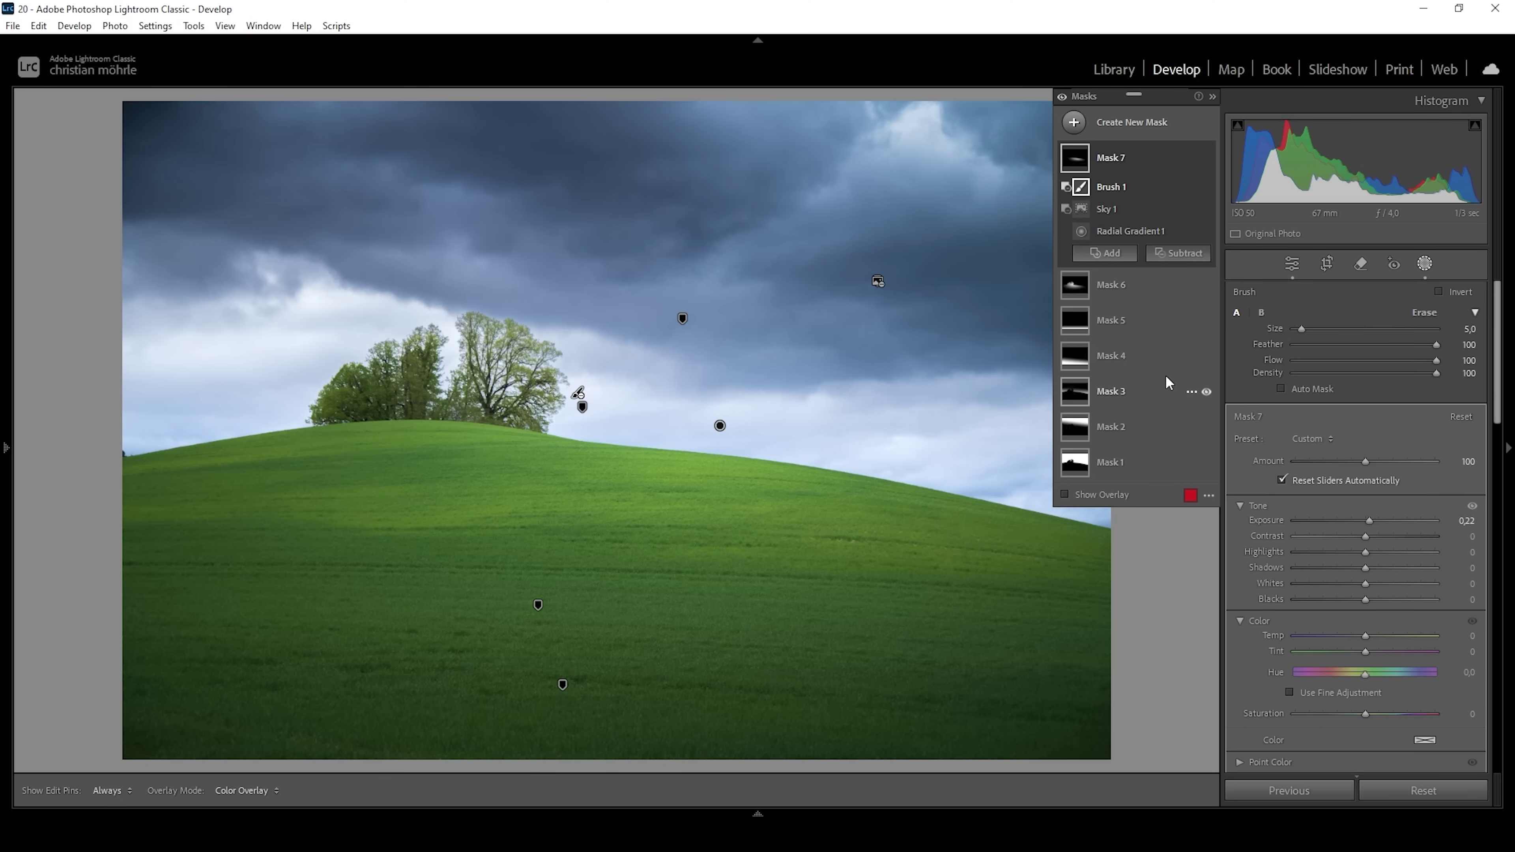
Add a radial gradient ellipse over the hill's left side, rotated along the hillside
click(1074, 122)
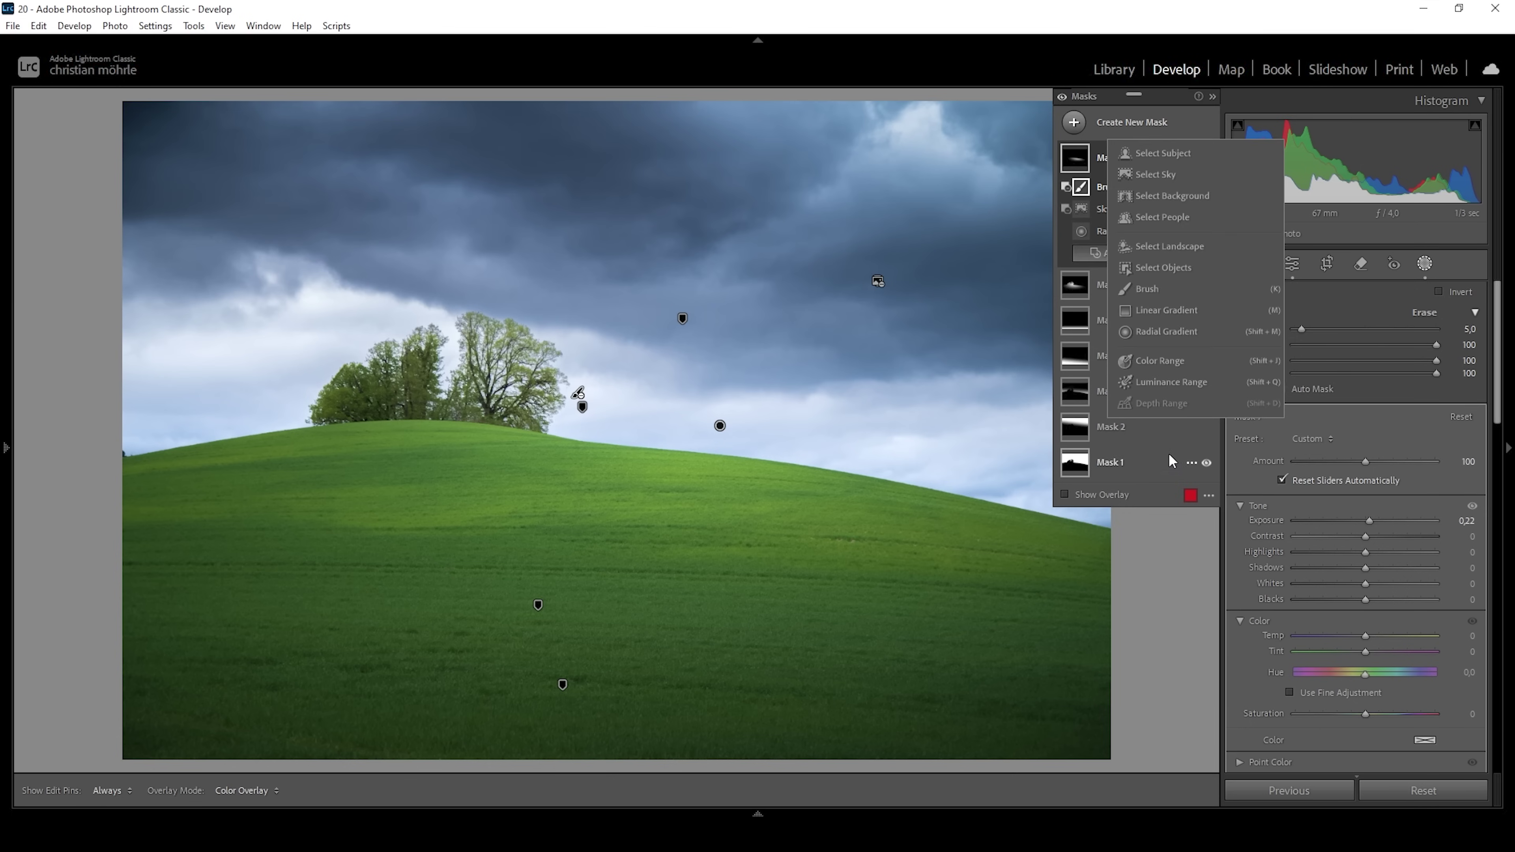
click(1157, 333)
drag(172, 415, 433, 515)
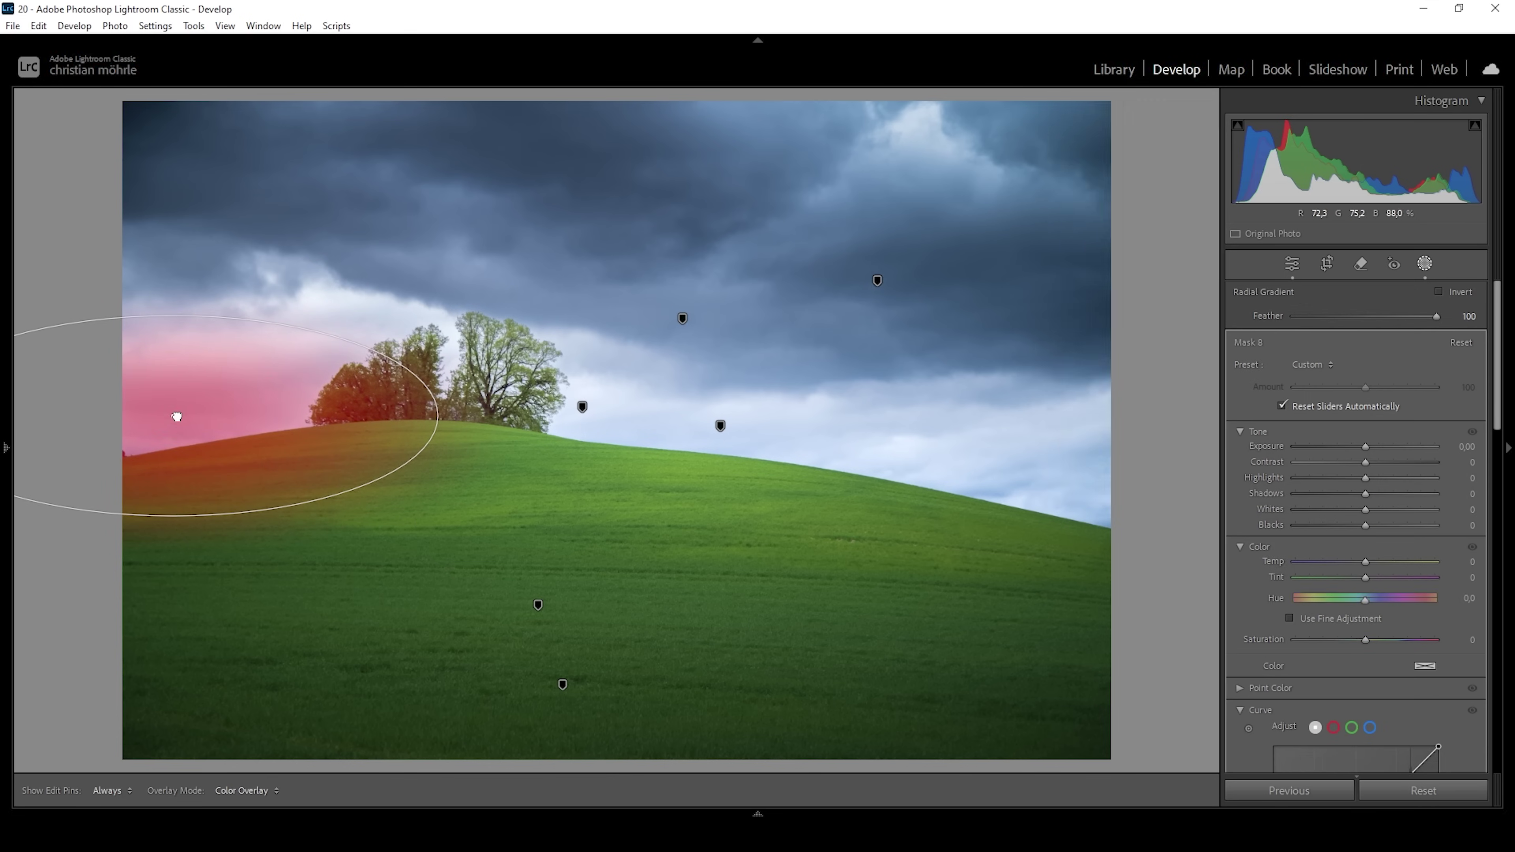
drag(176, 417, 90, 430)
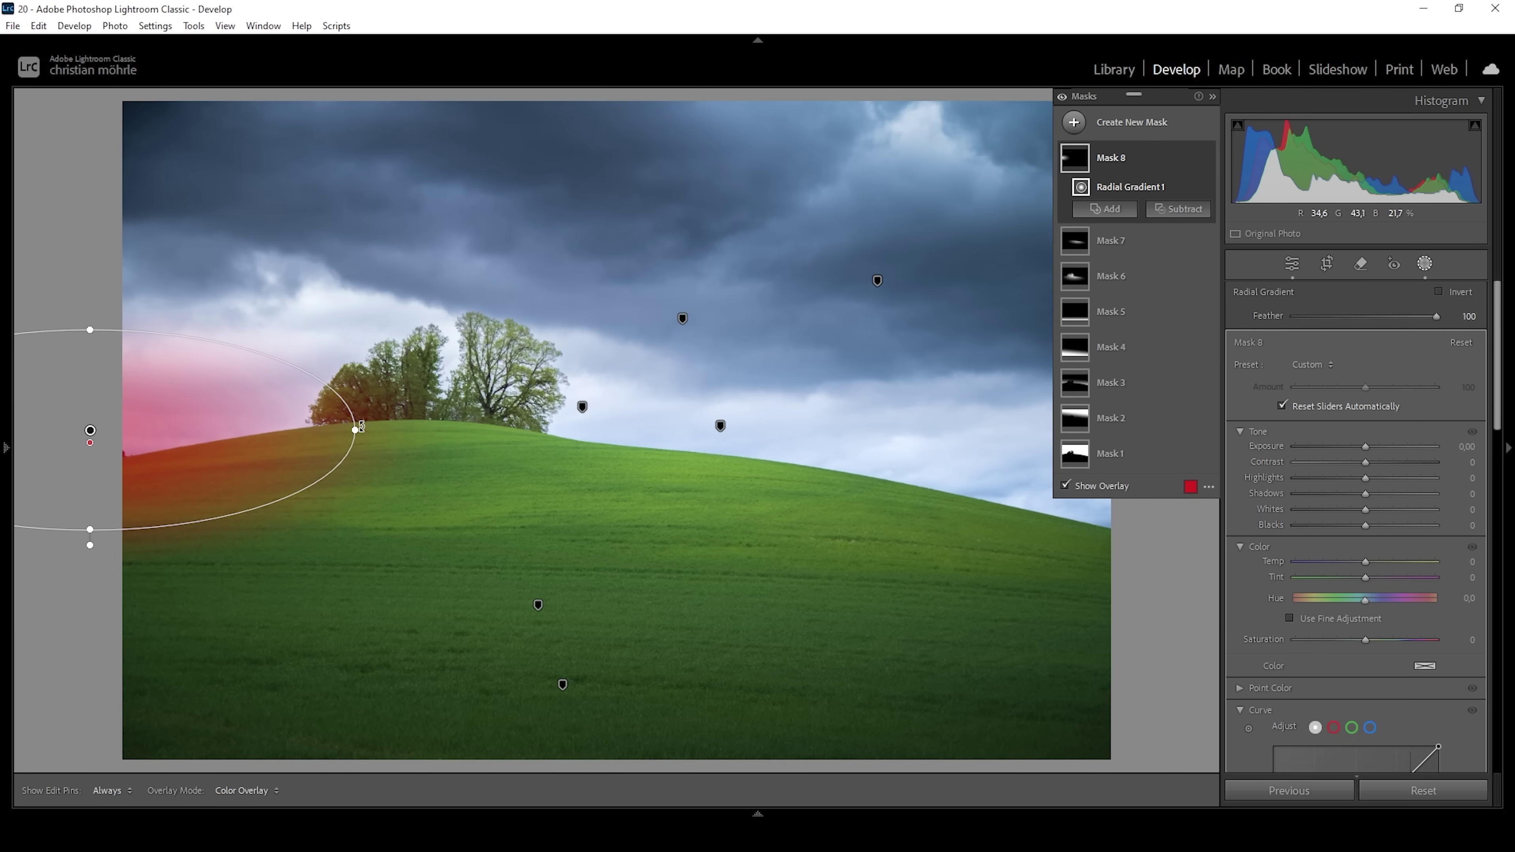
drag(361, 427, 358, 416)
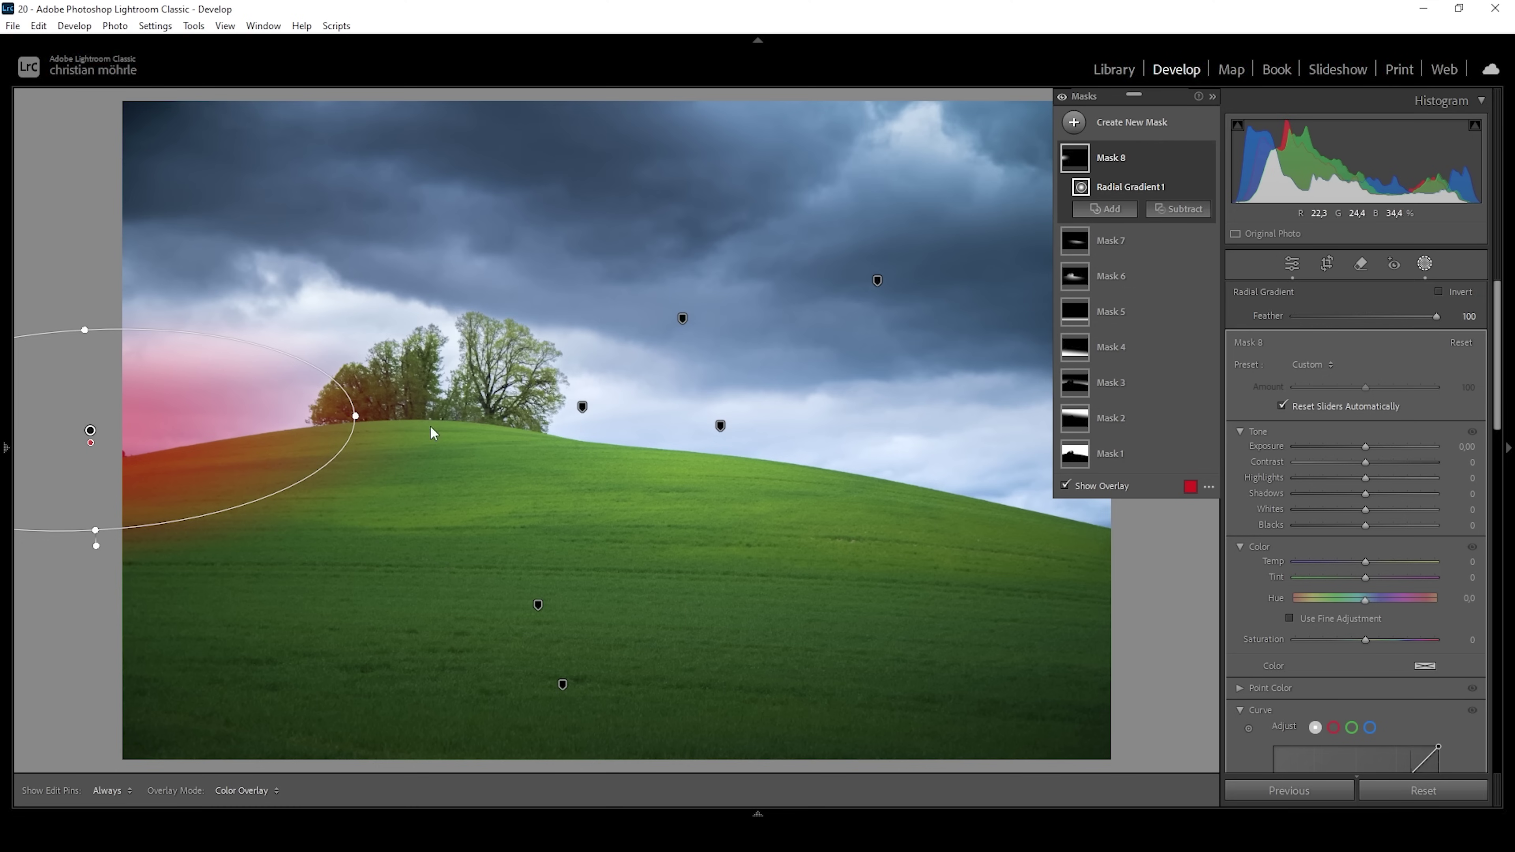
Intersect Mask 8 with Select Sky and brighten it to exposure 0.54
right_click(1194, 160)
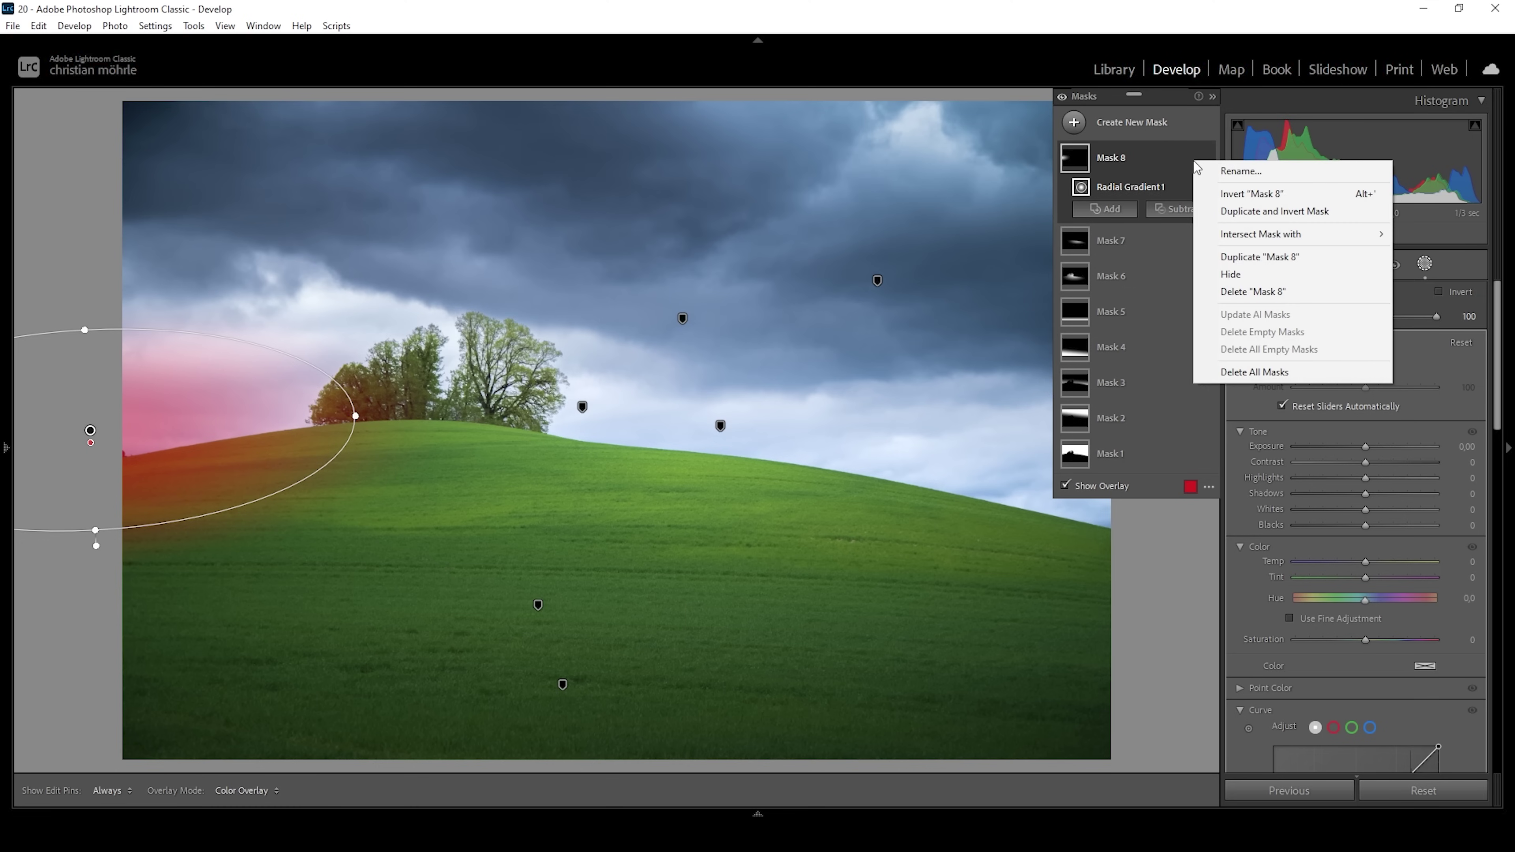
mouse_move(1250, 238)
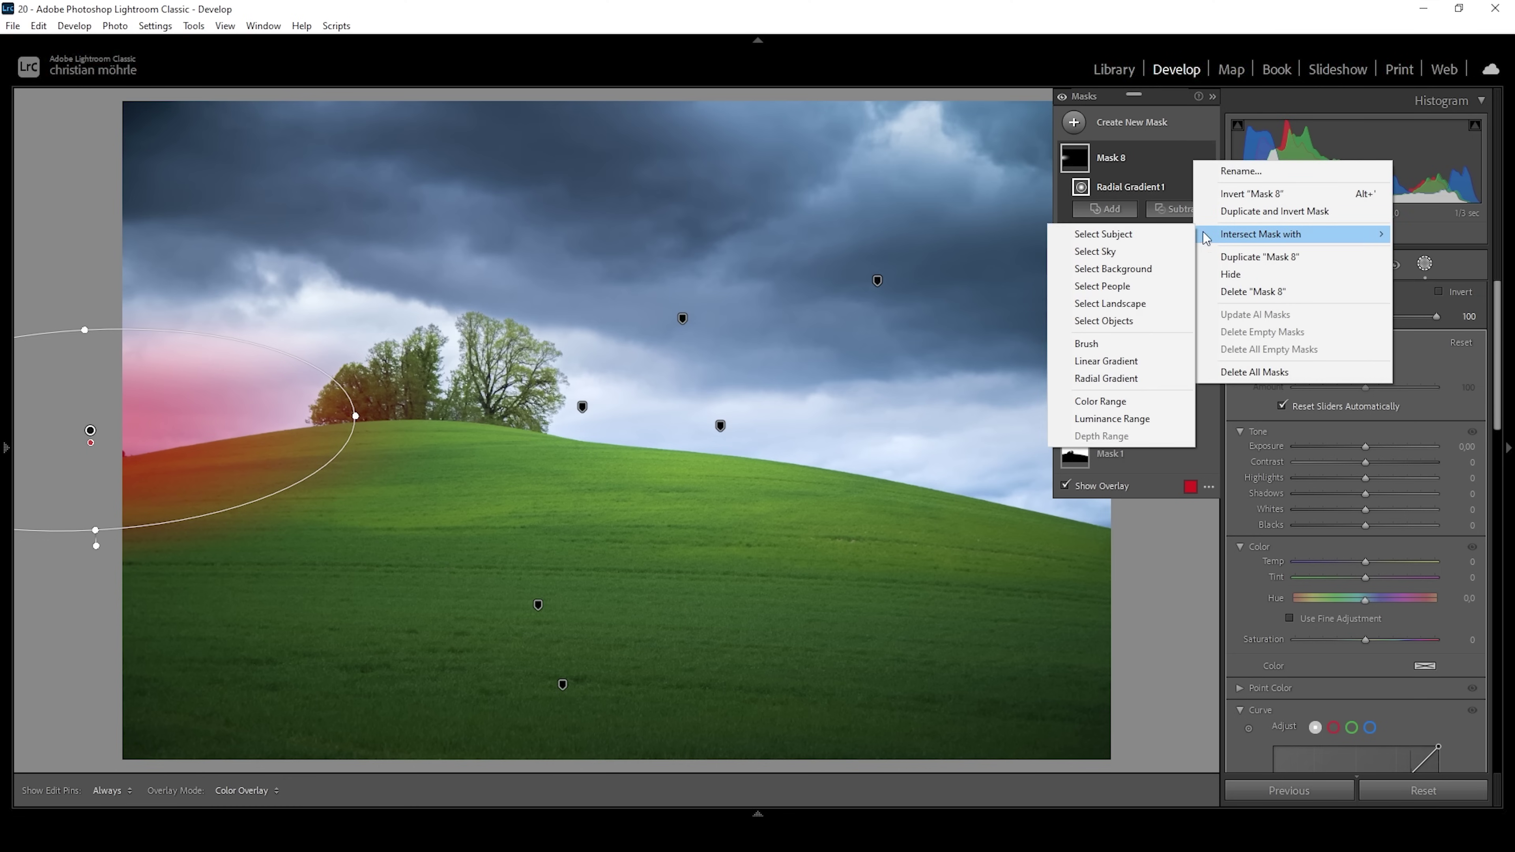
click(1115, 255)
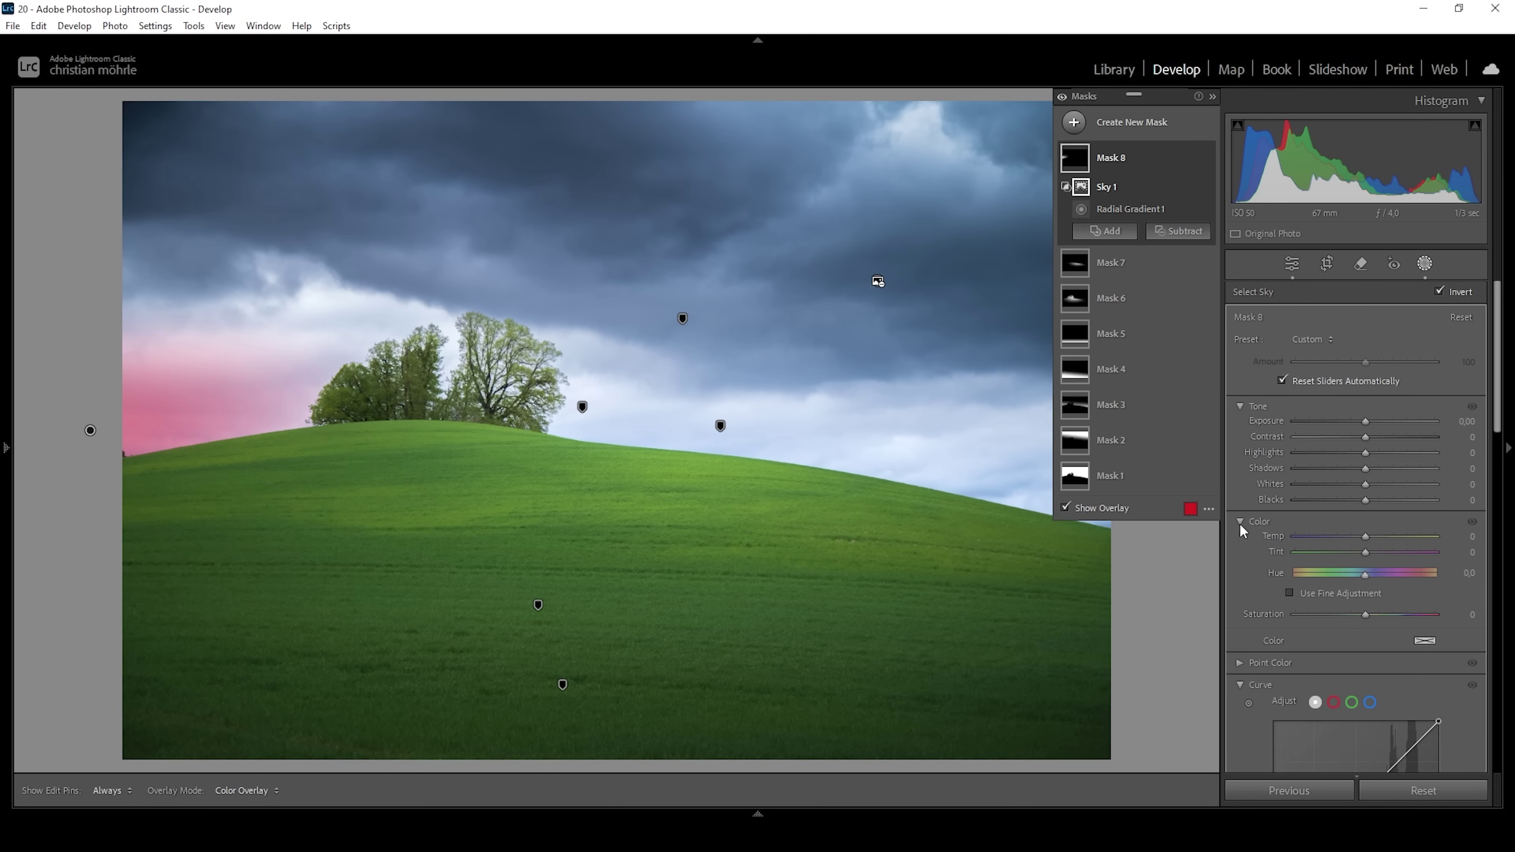
drag(1365, 425, 1372, 423)
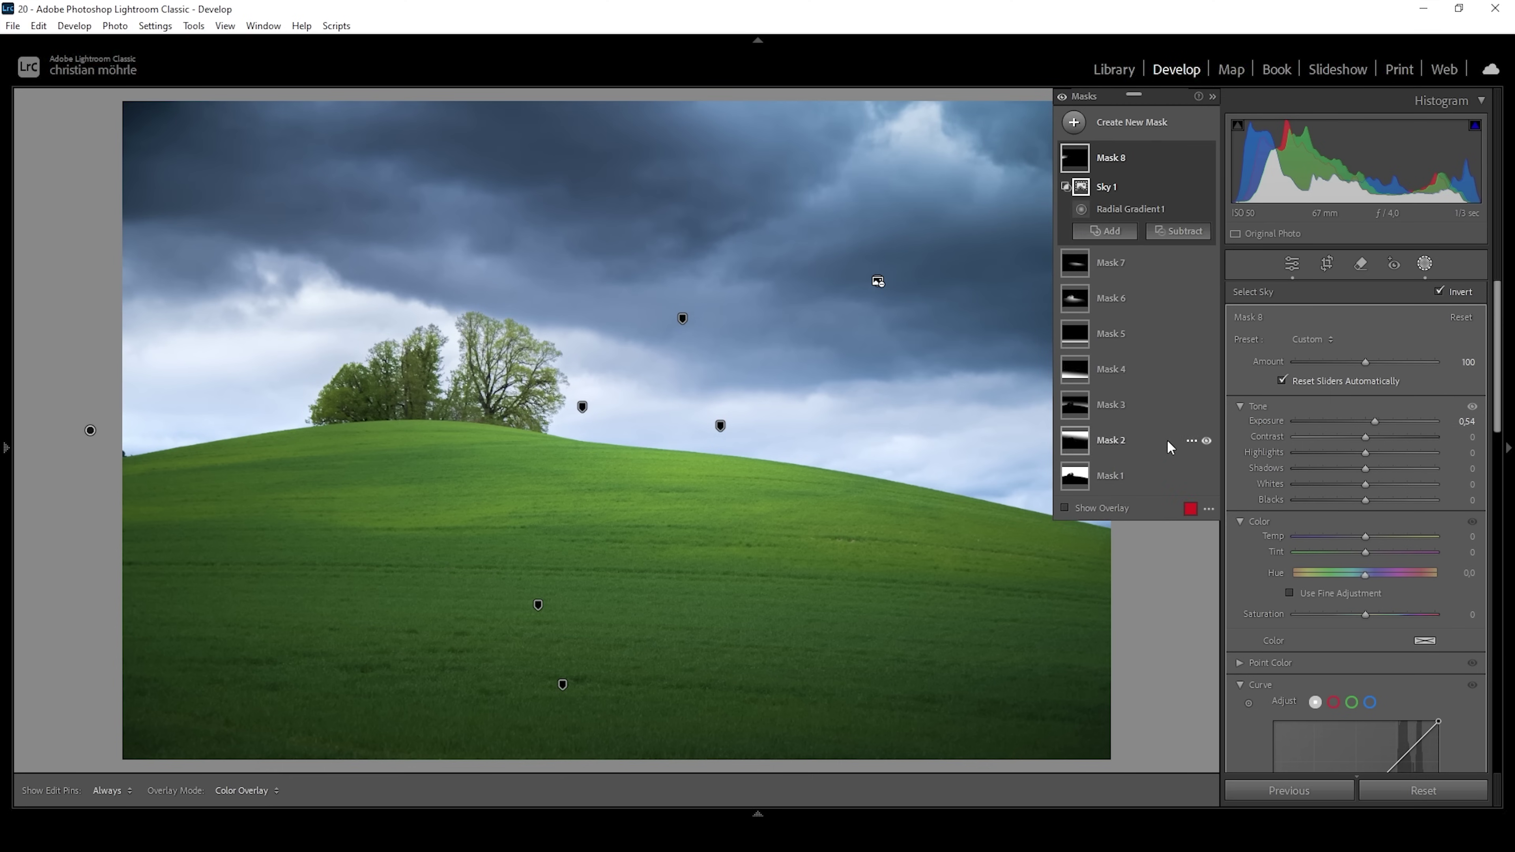
click(1062, 98)
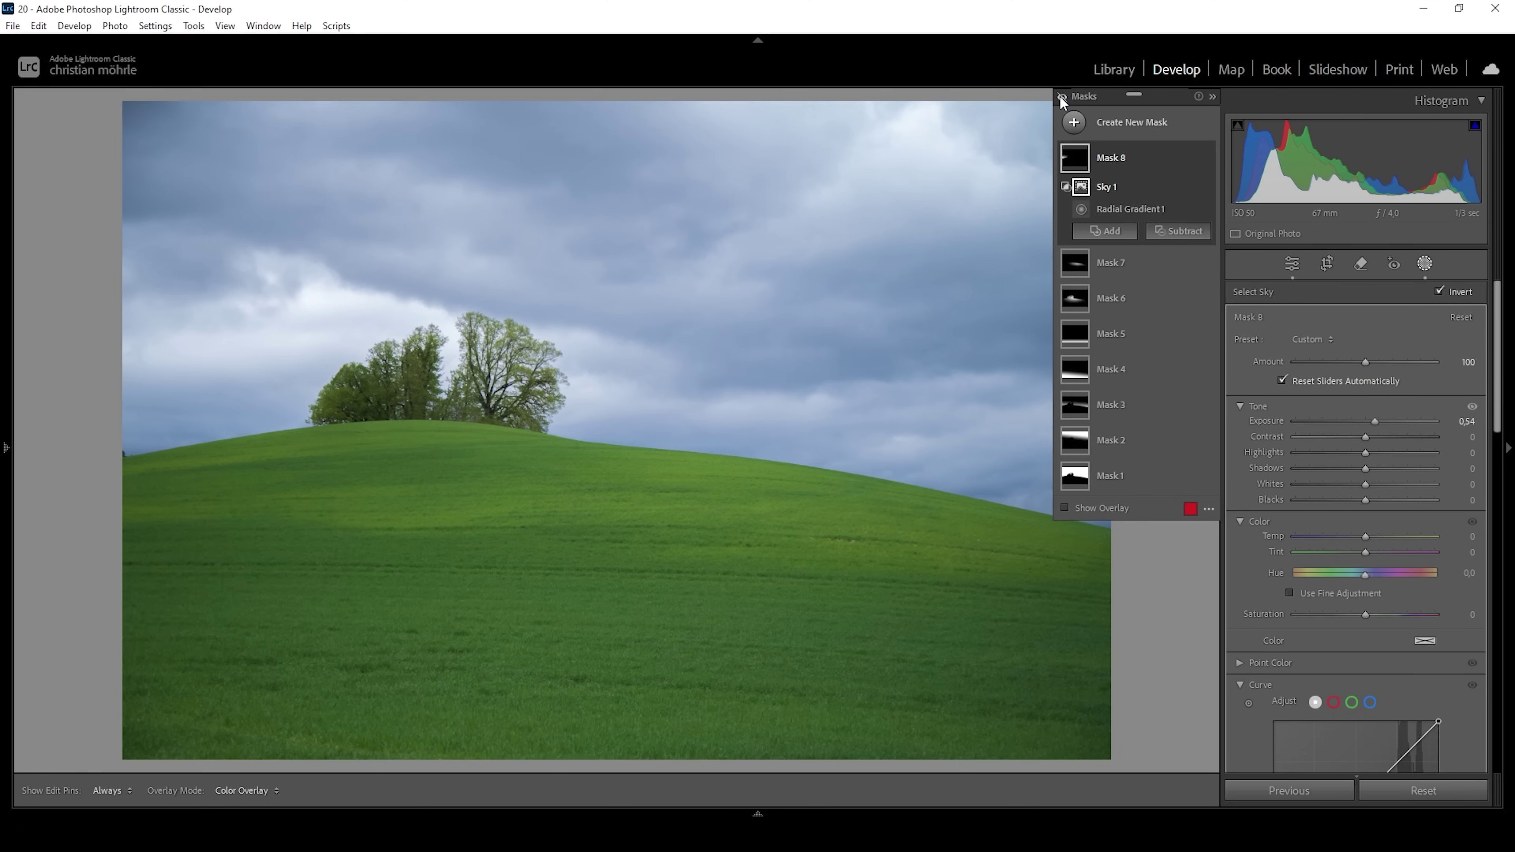
click(1061, 97)
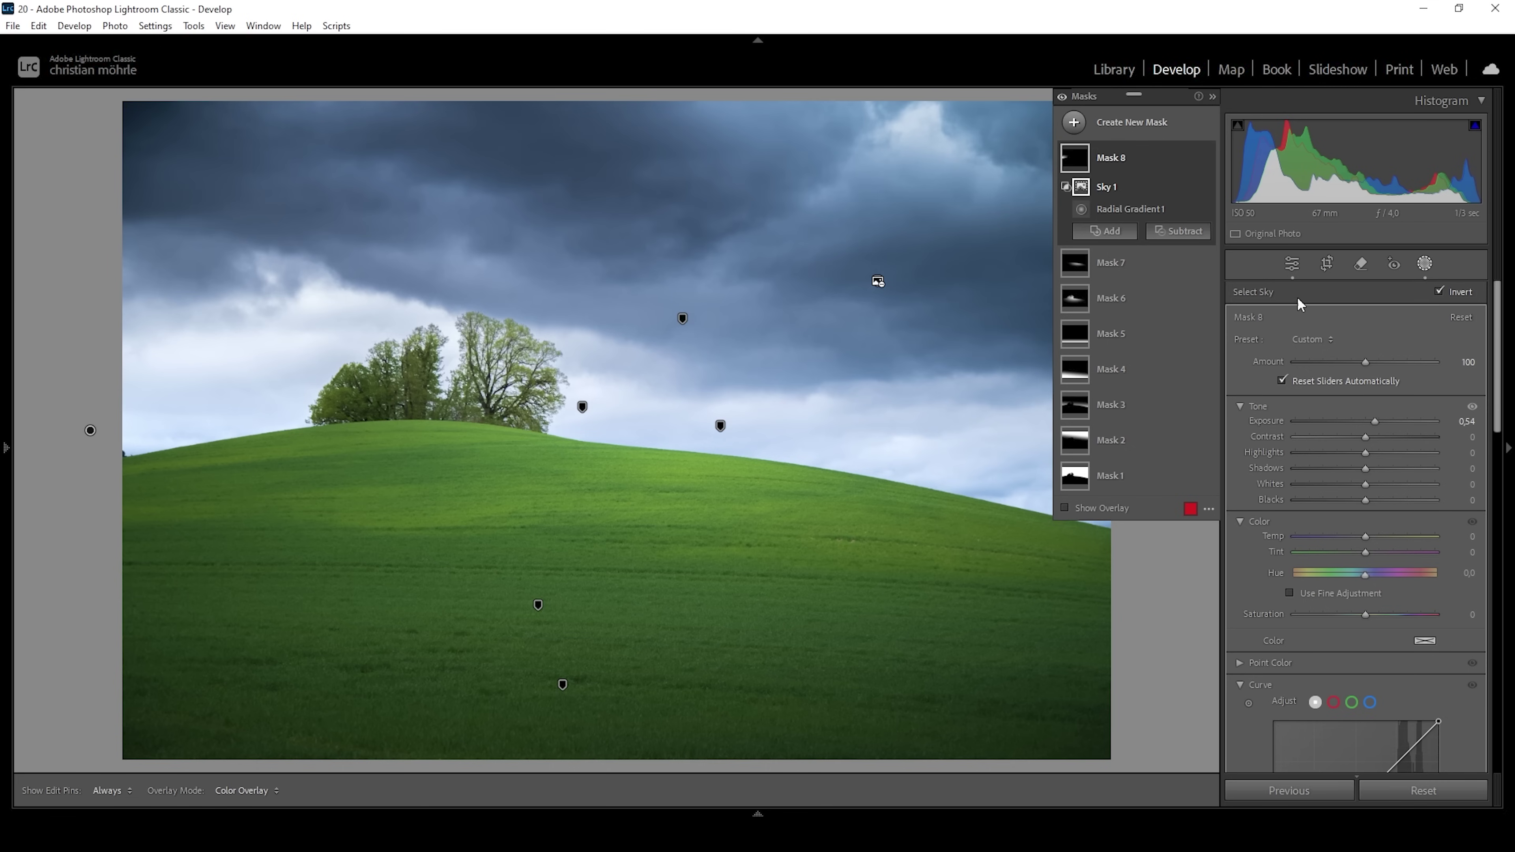
In the Color Mixer's HSL saturation, boost yellows to +15 and greens to +9
click(1293, 262)
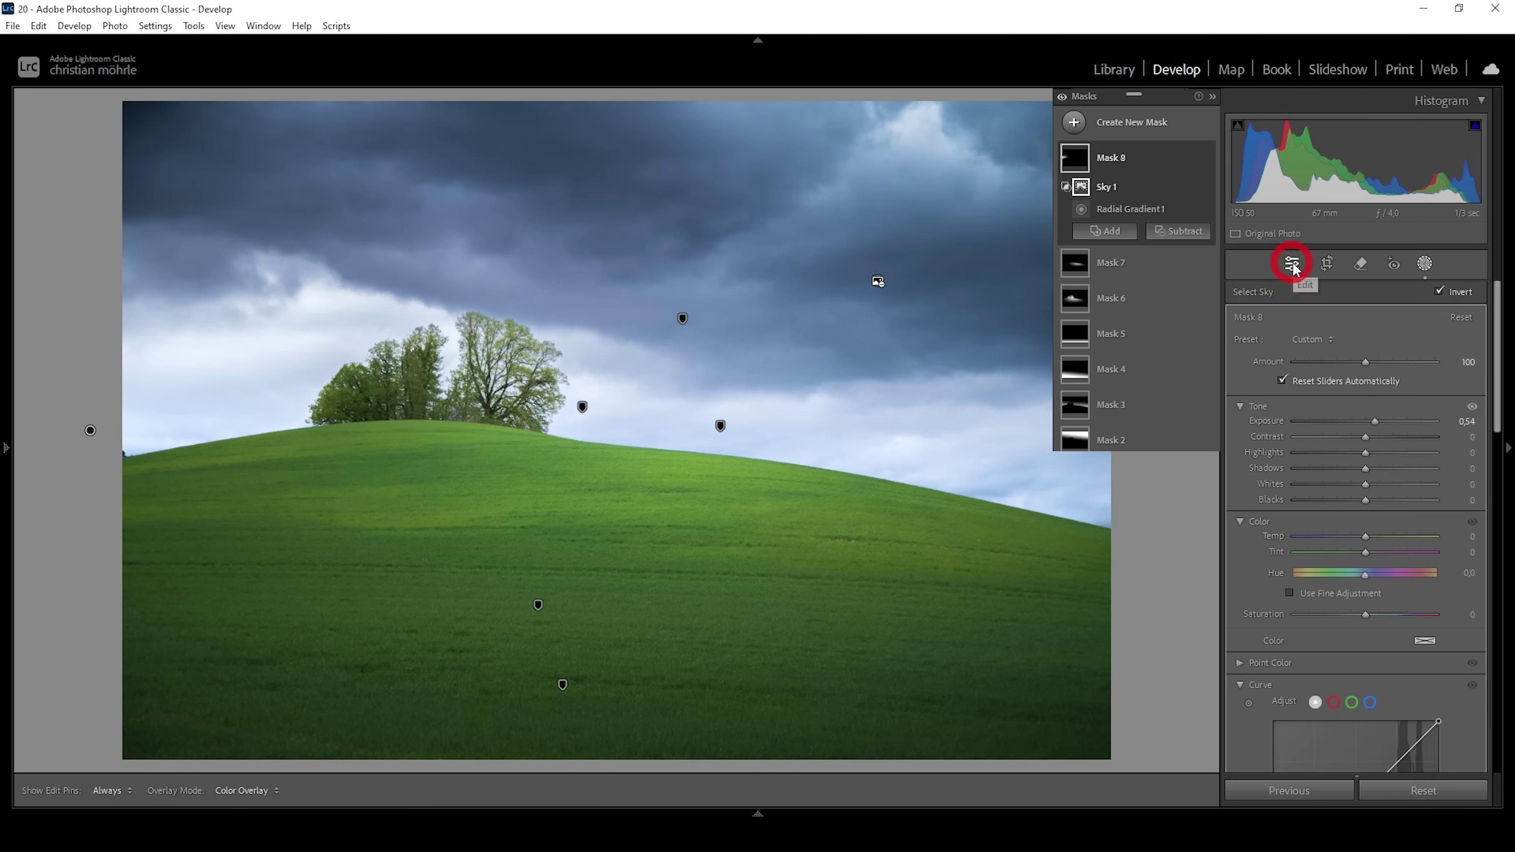
click(1440, 299)
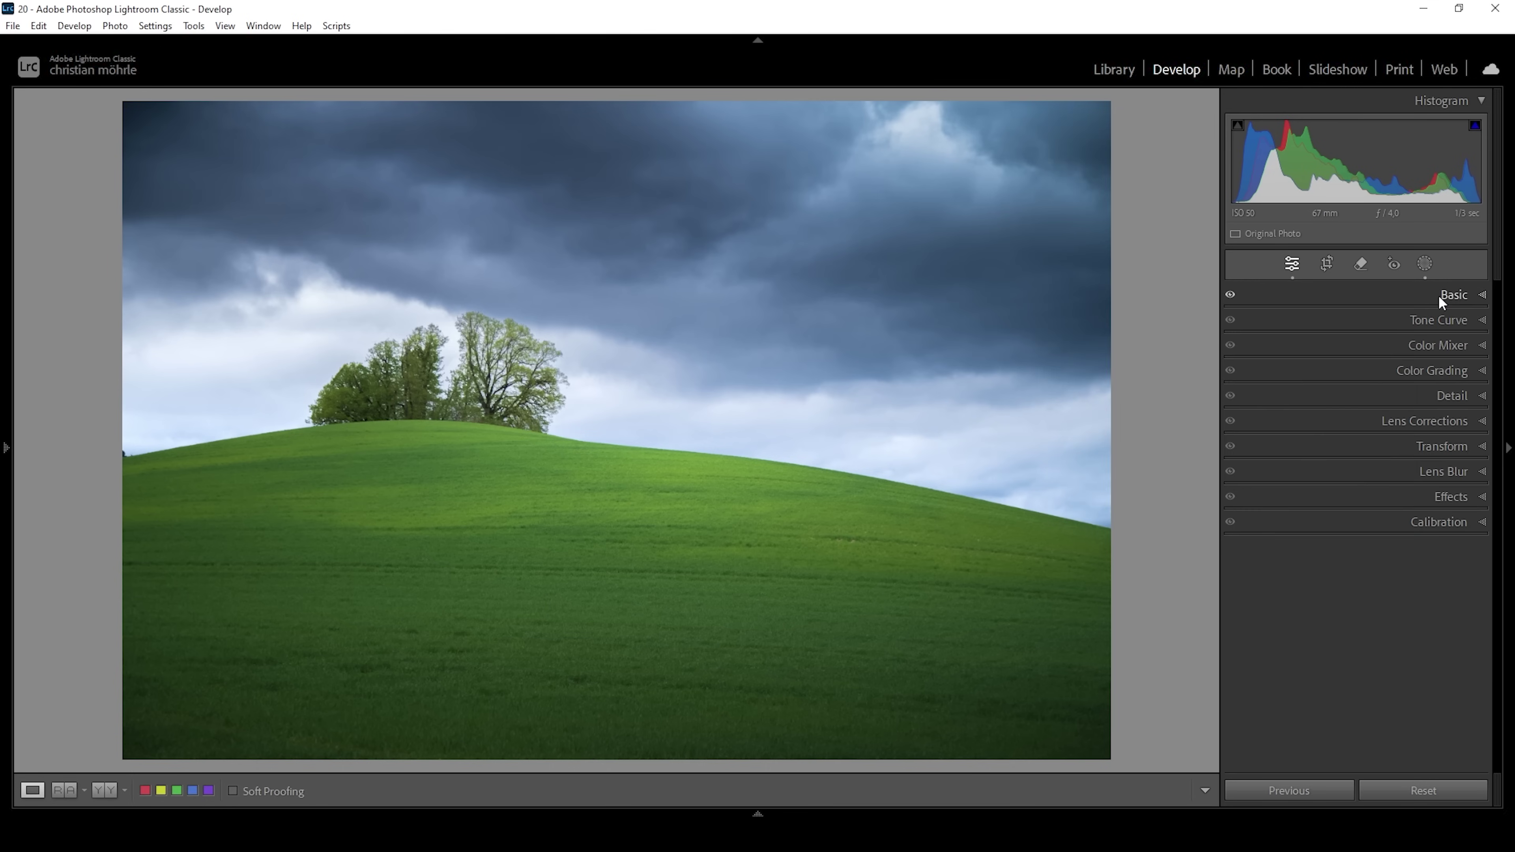
click(1452, 348)
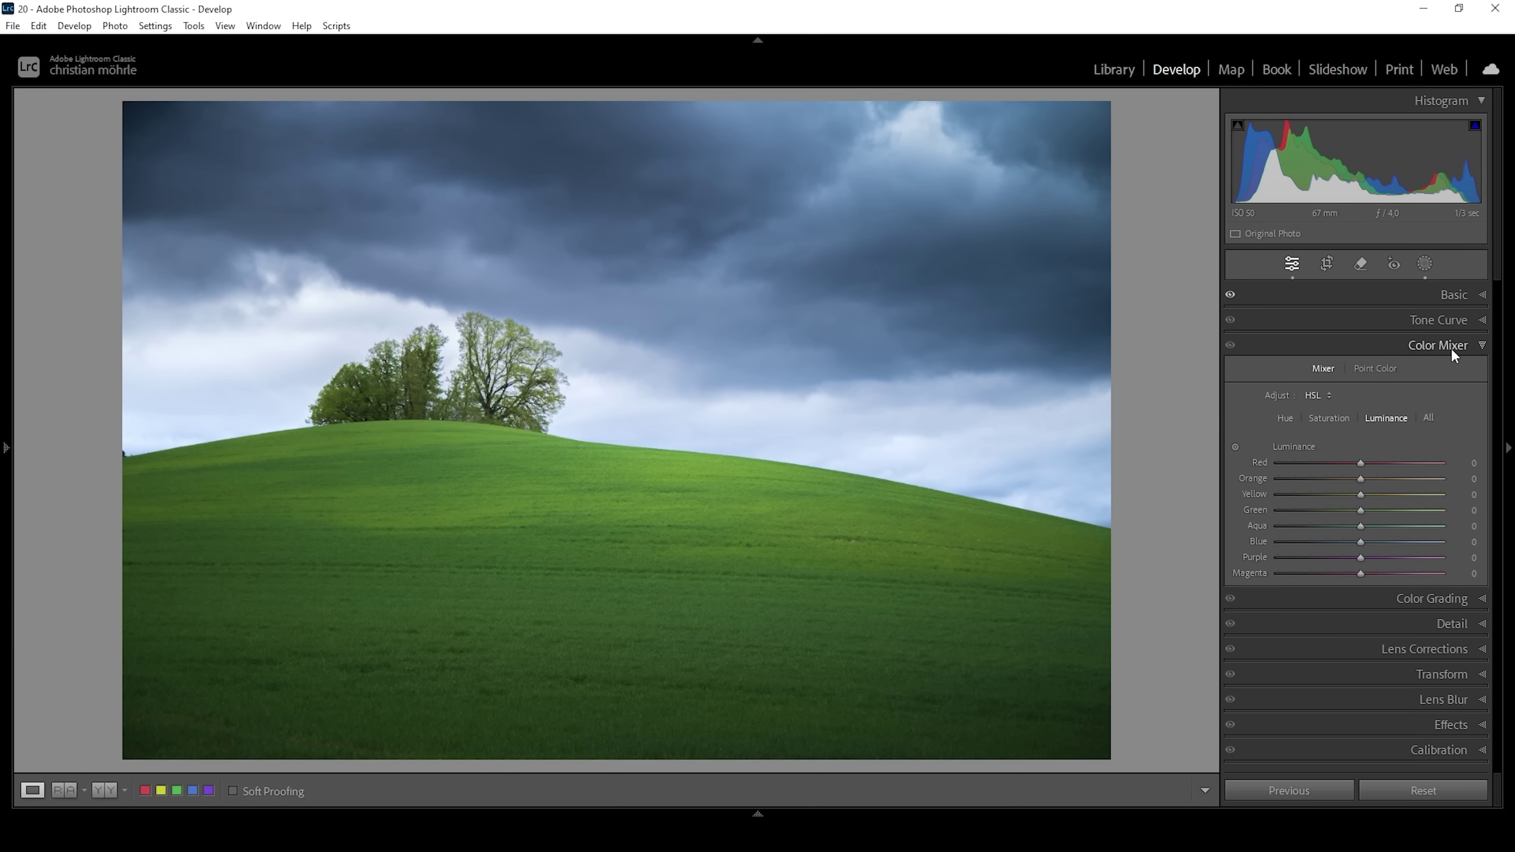
click(1330, 419)
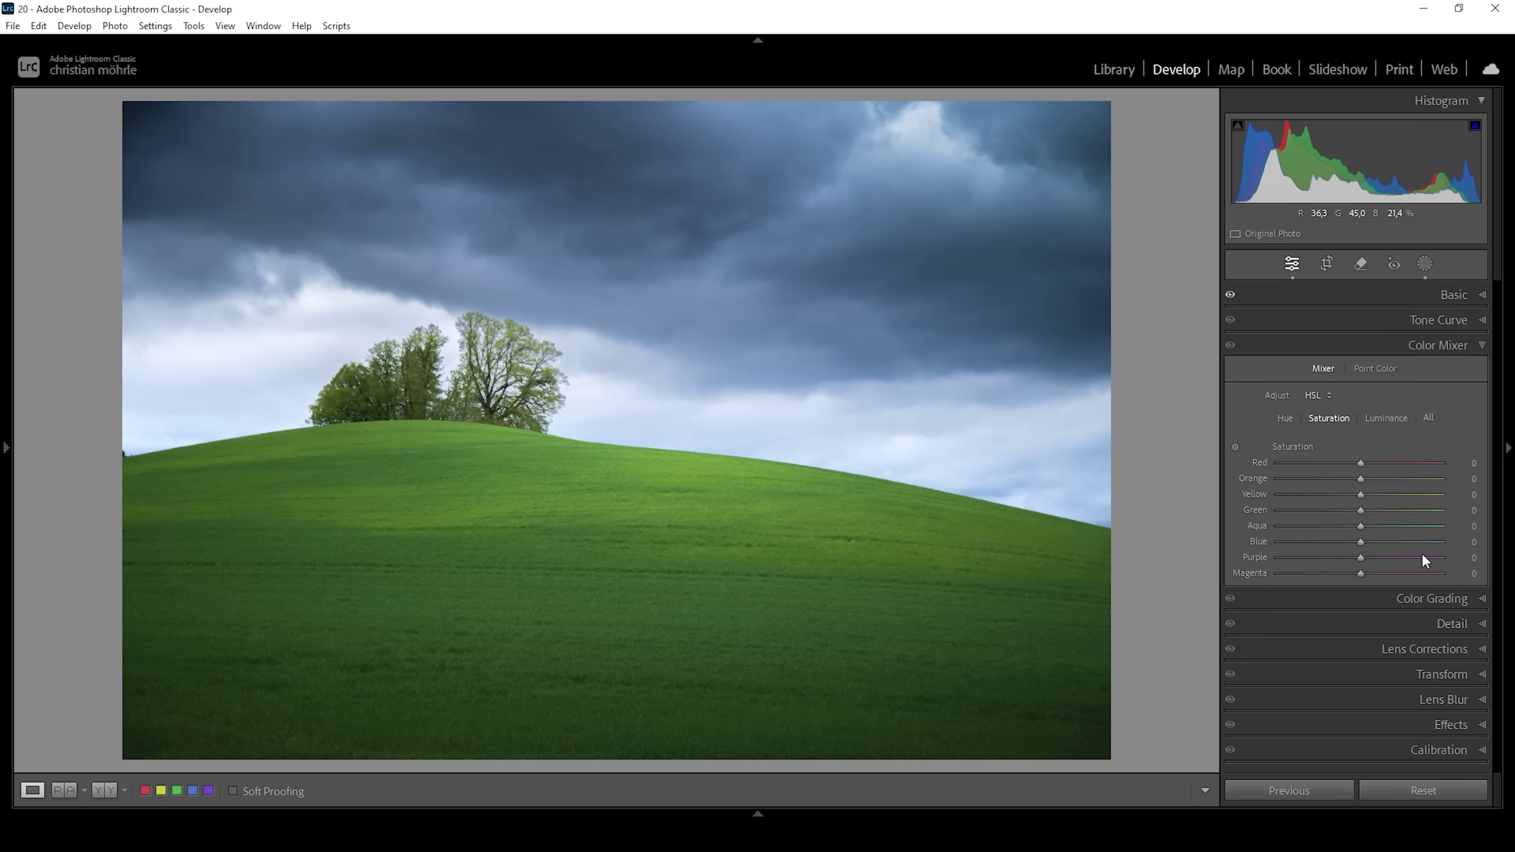
drag(1360, 495, 1367, 511)
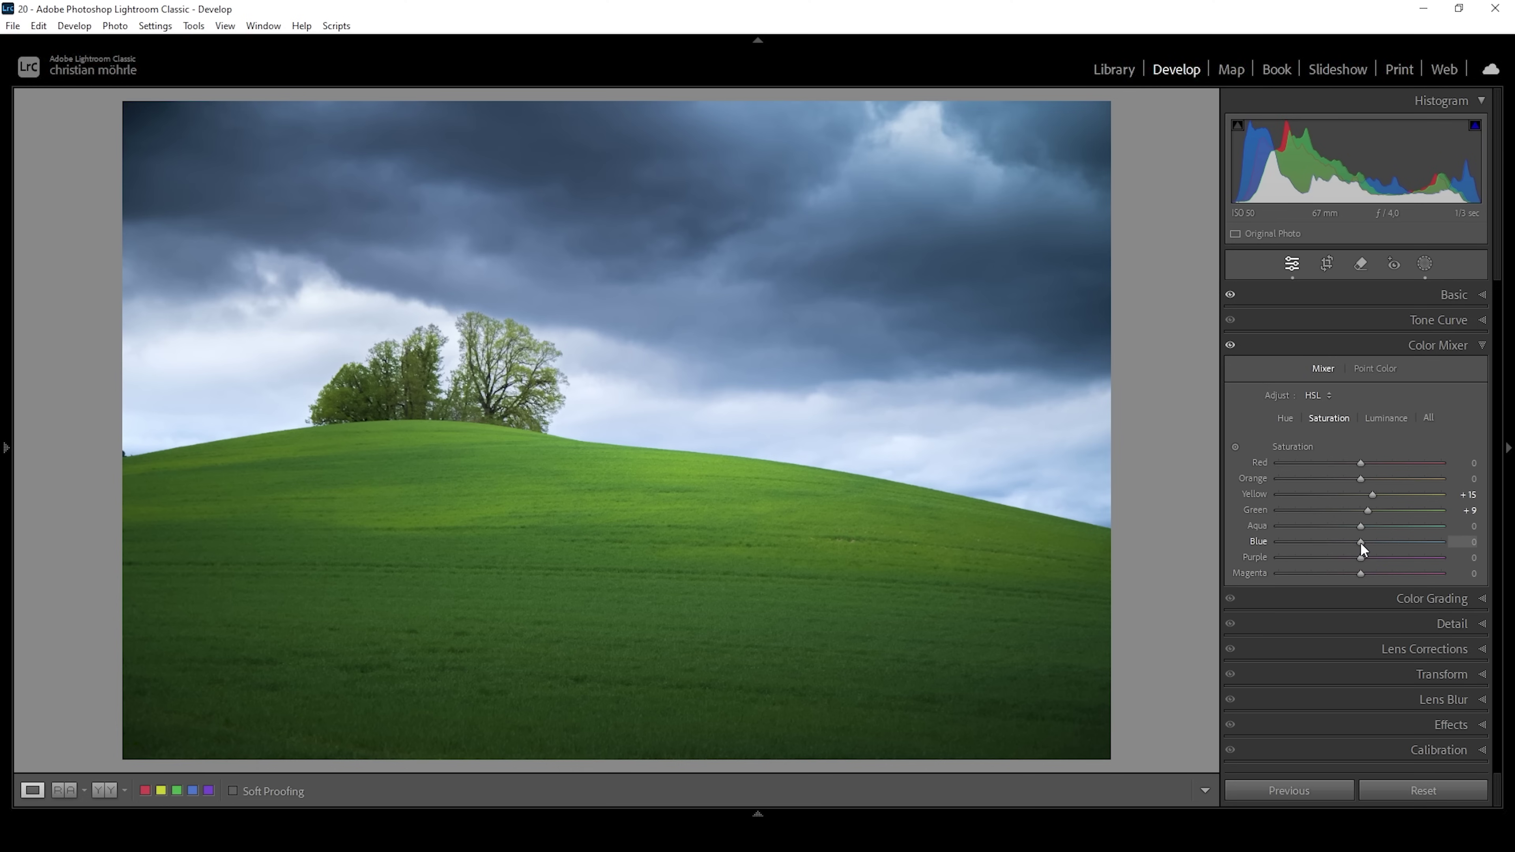
drag(1357, 547, 1355, 547)
Set HSL luminance of blues to −7 and greens to +12
click(1388, 418)
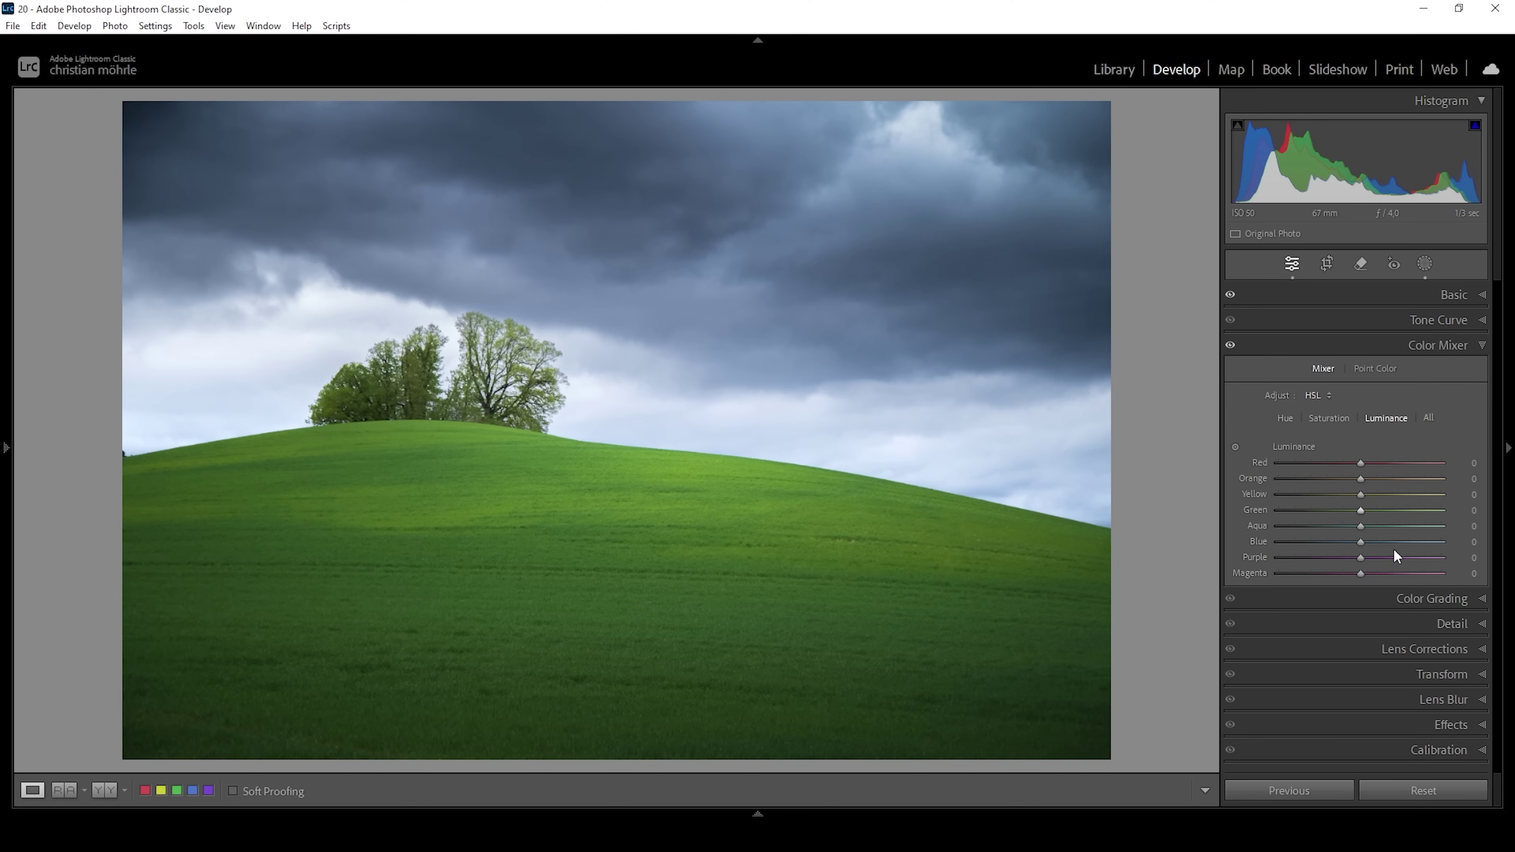
drag(1355, 544, 1353, 543)
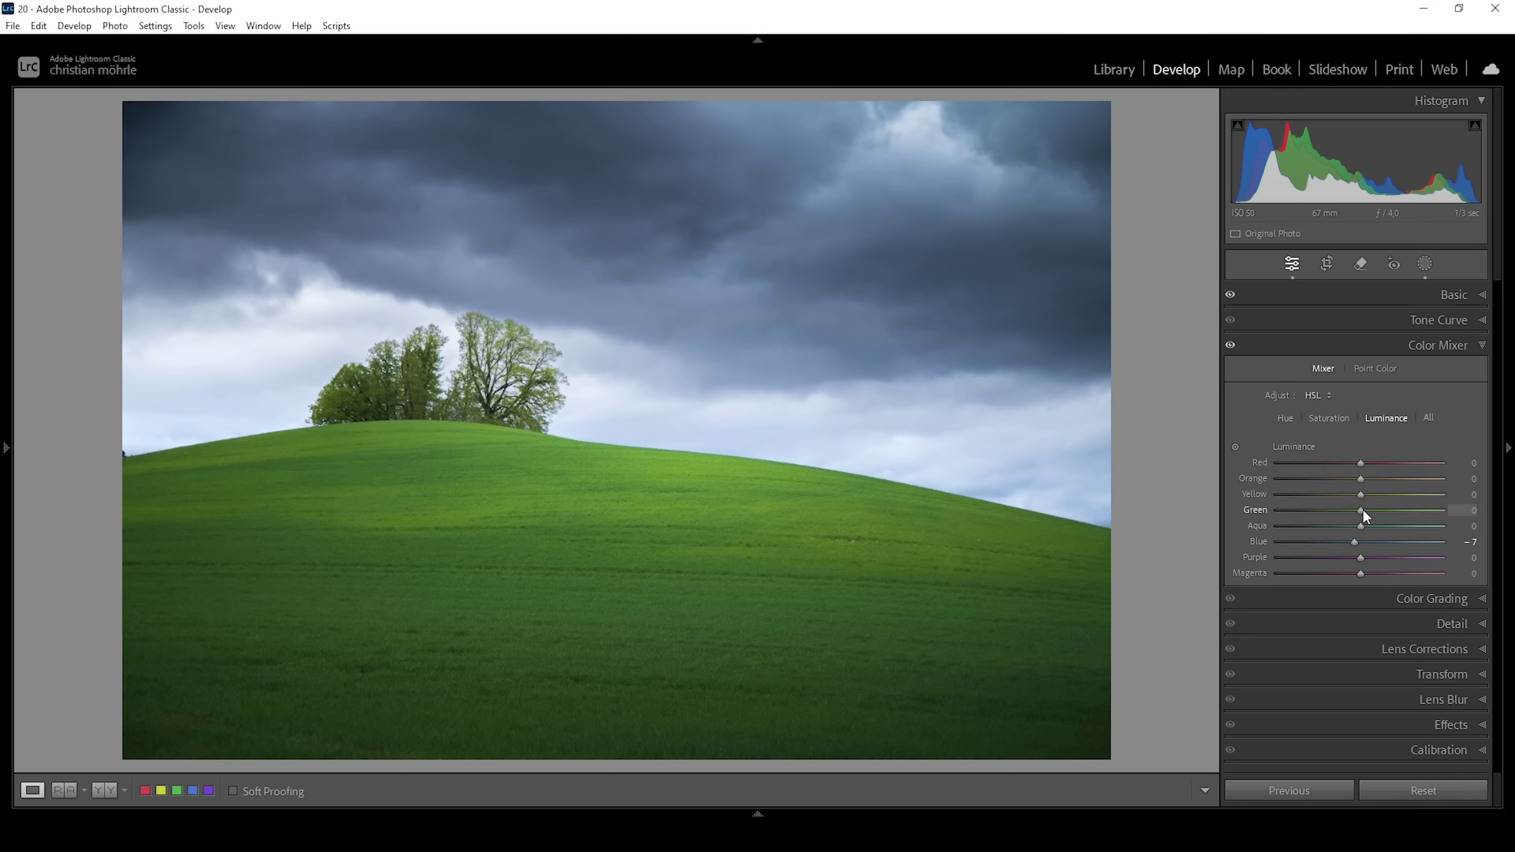
mouse_move(1363, 509)
mouse_down()
mouse_move(1388, 509)
mouse_move(1374, 511)
mouse_up()
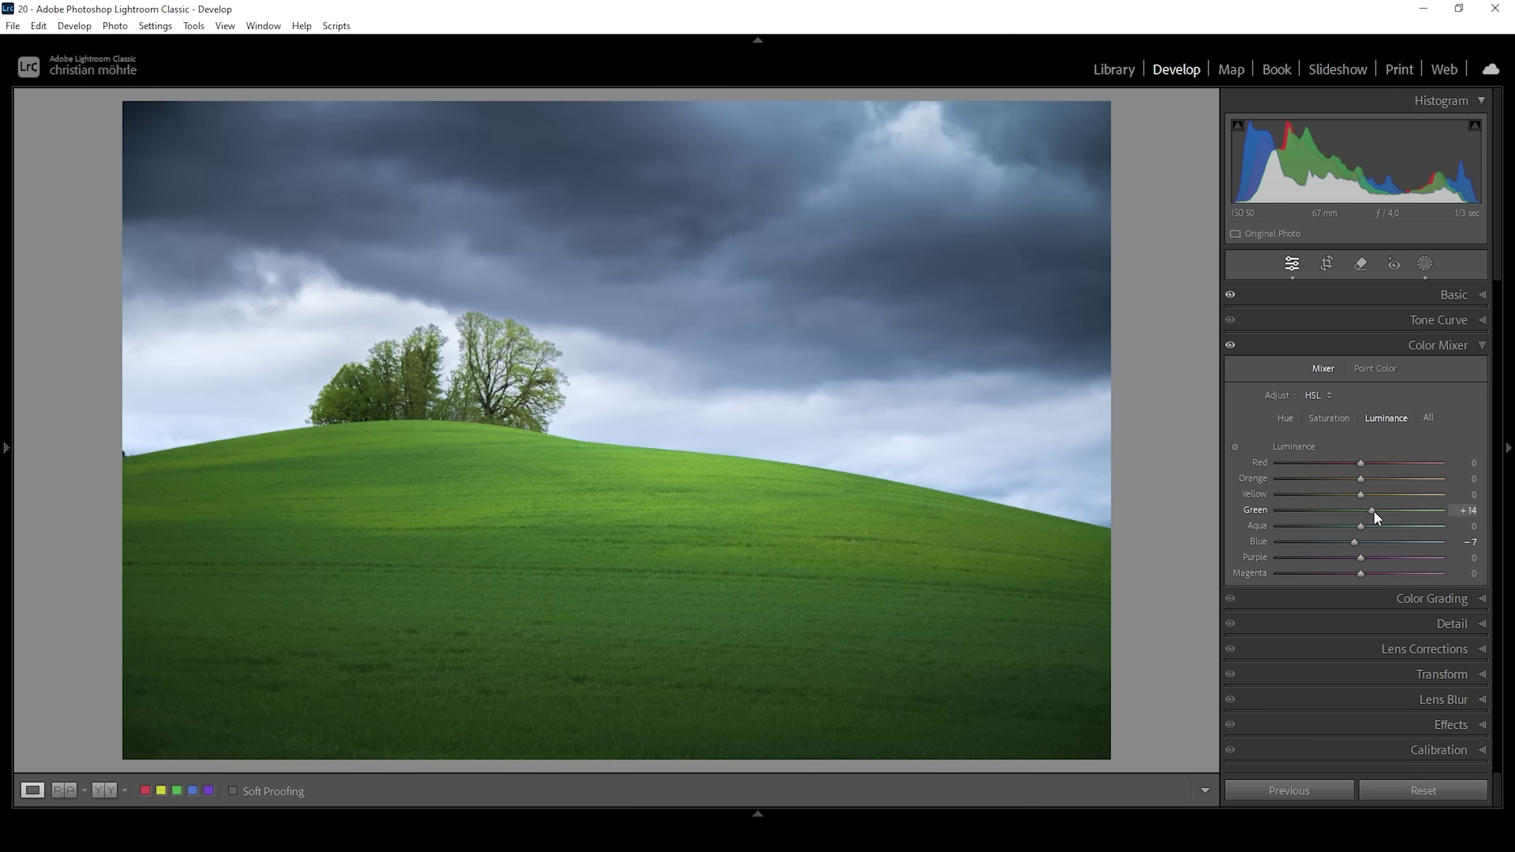
click(1480, 346)
Shift the Calibration Blue Primary hue slightly to the left
click(1409, 524)
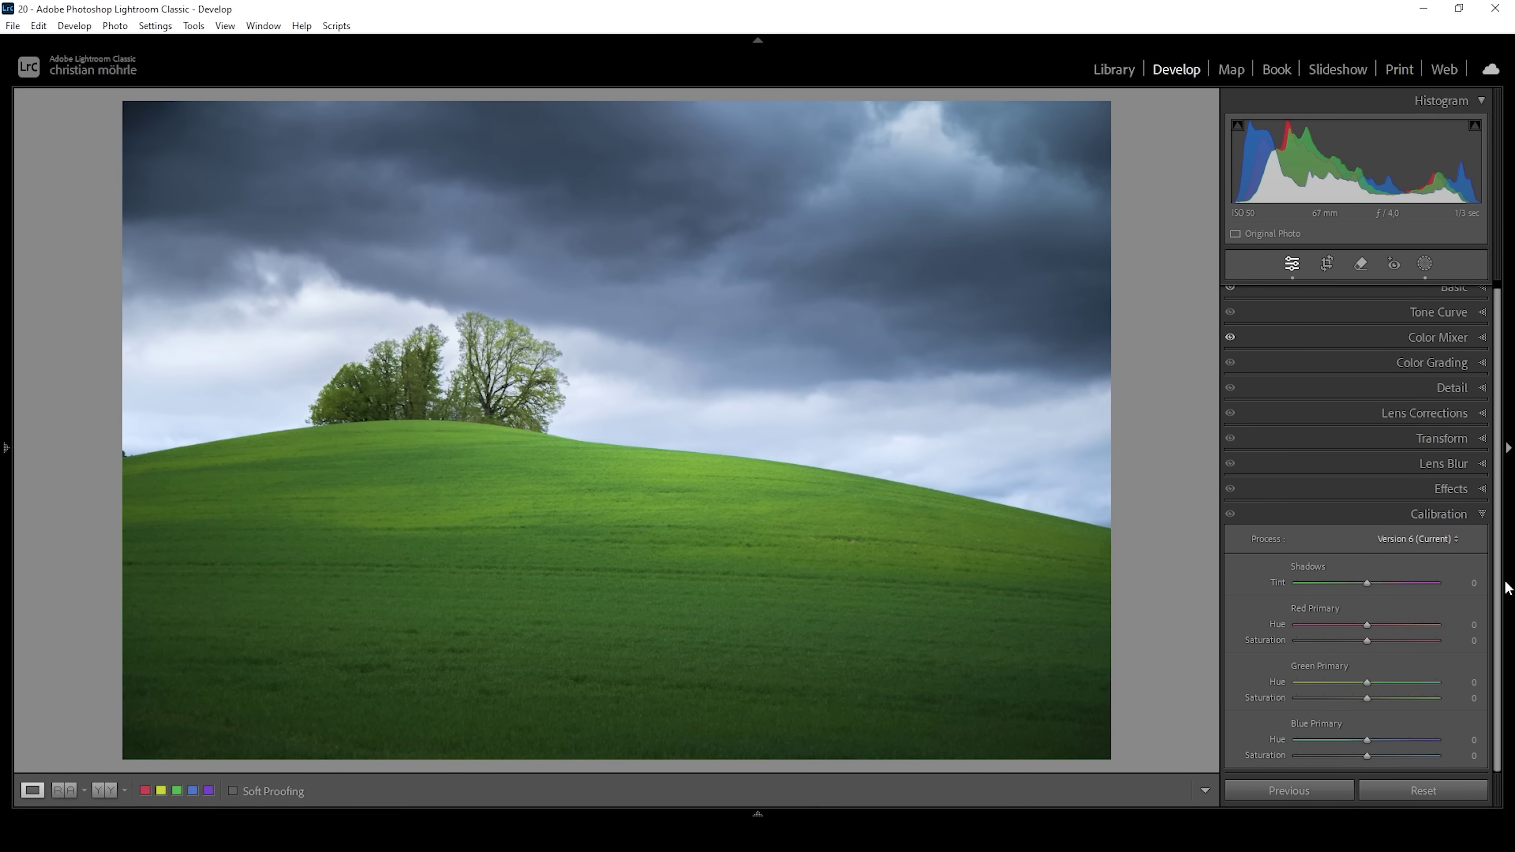
drag(1379, 739, 1362, 739)
click(1366, 752)
click(1472, 509)
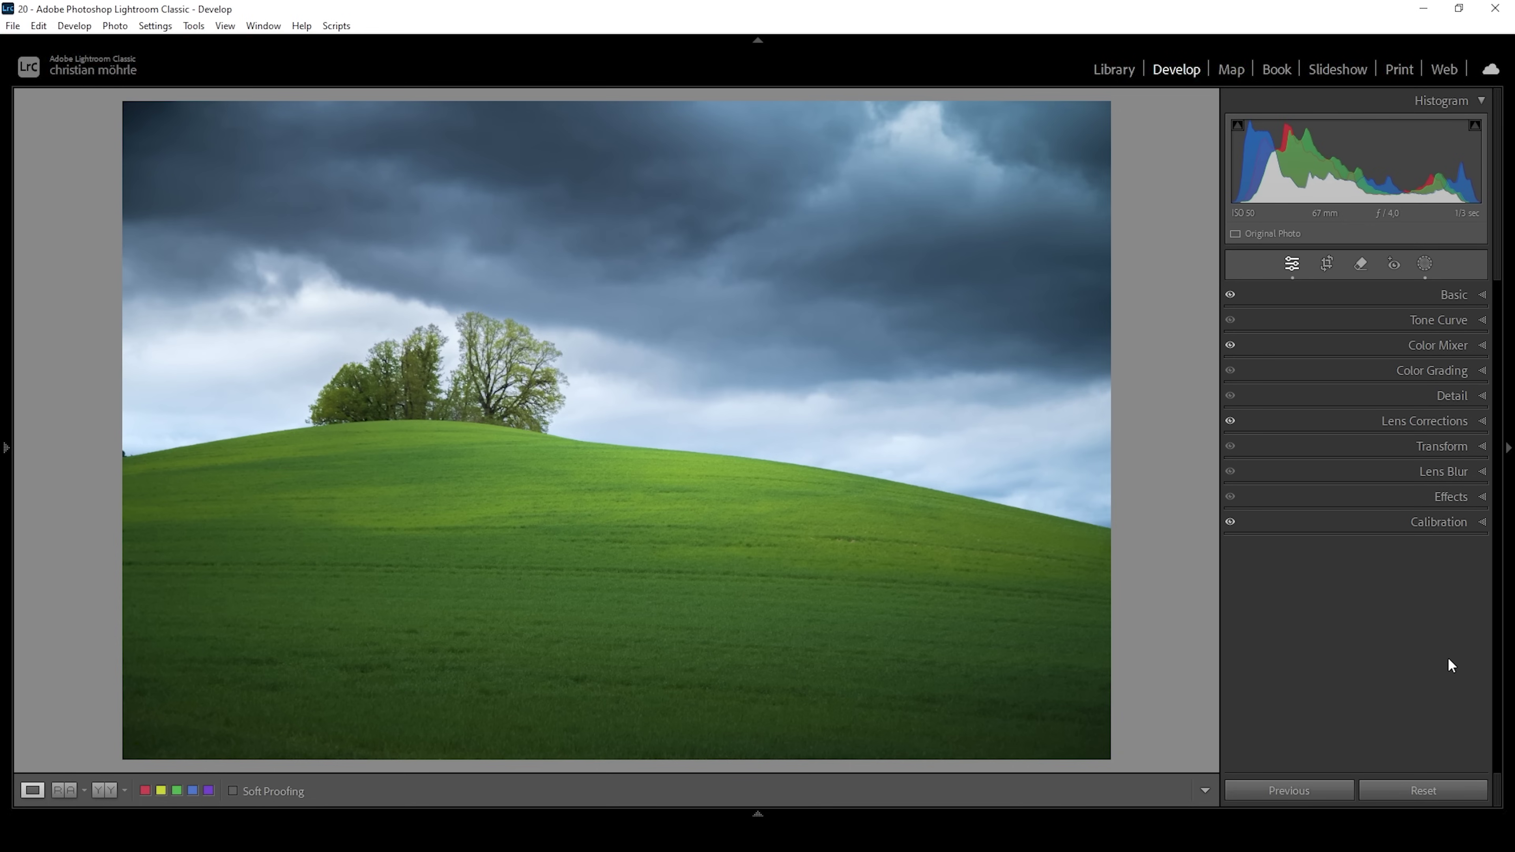
Set sharpening to Amount 101, Radius 0.5, Detail 100 and Masking 63
click(1468, 396)
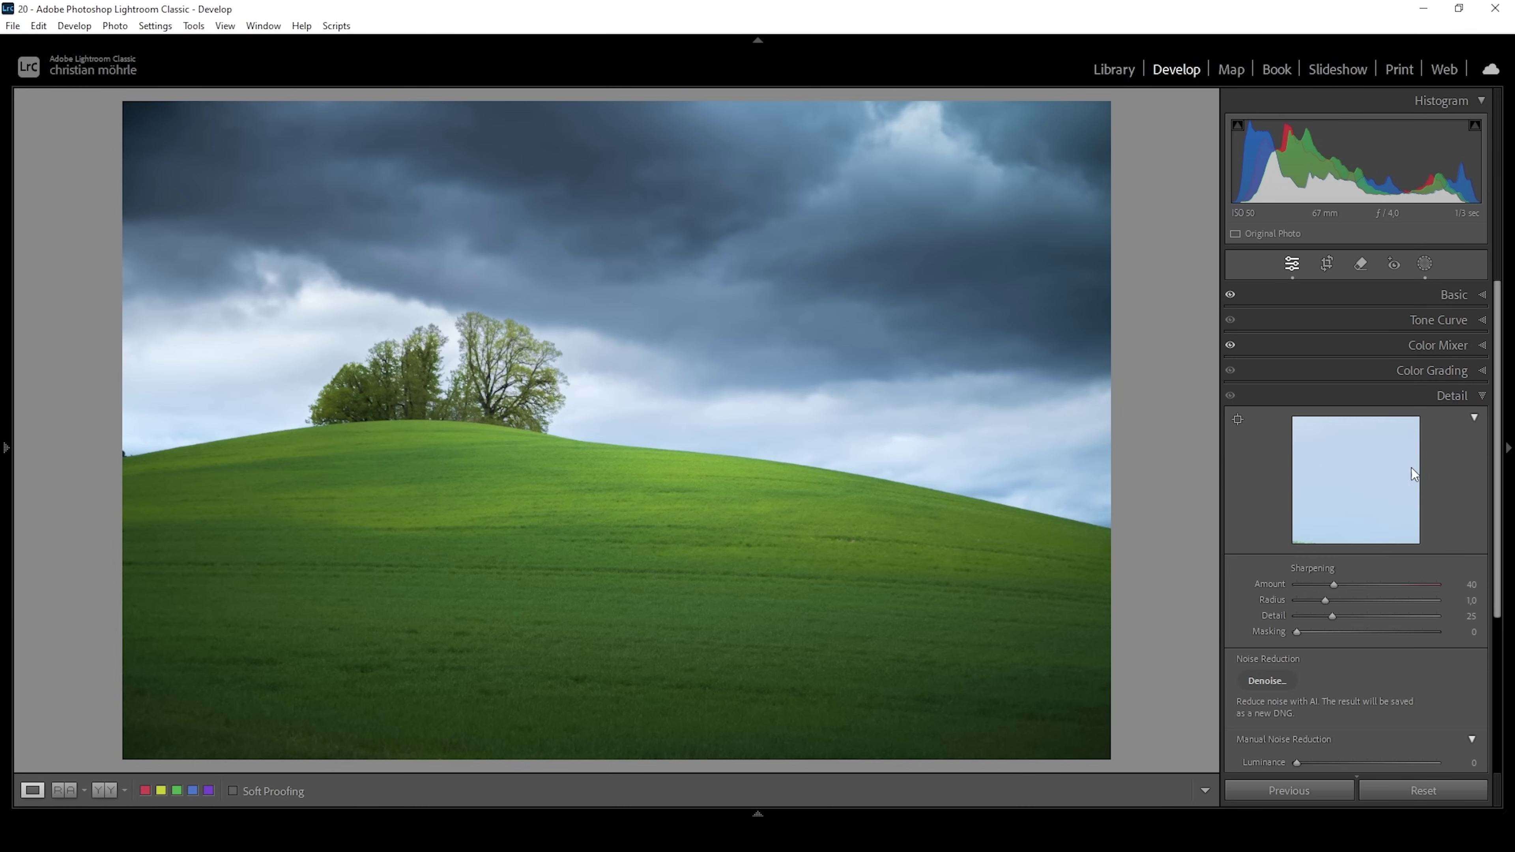
drag(1249, 602, 1250, 603)
drag(1339, 614, 1481, 635)
drag(1296, 632, 1404, 653)
drag(1337, 584, 1397, 632)
key(r)
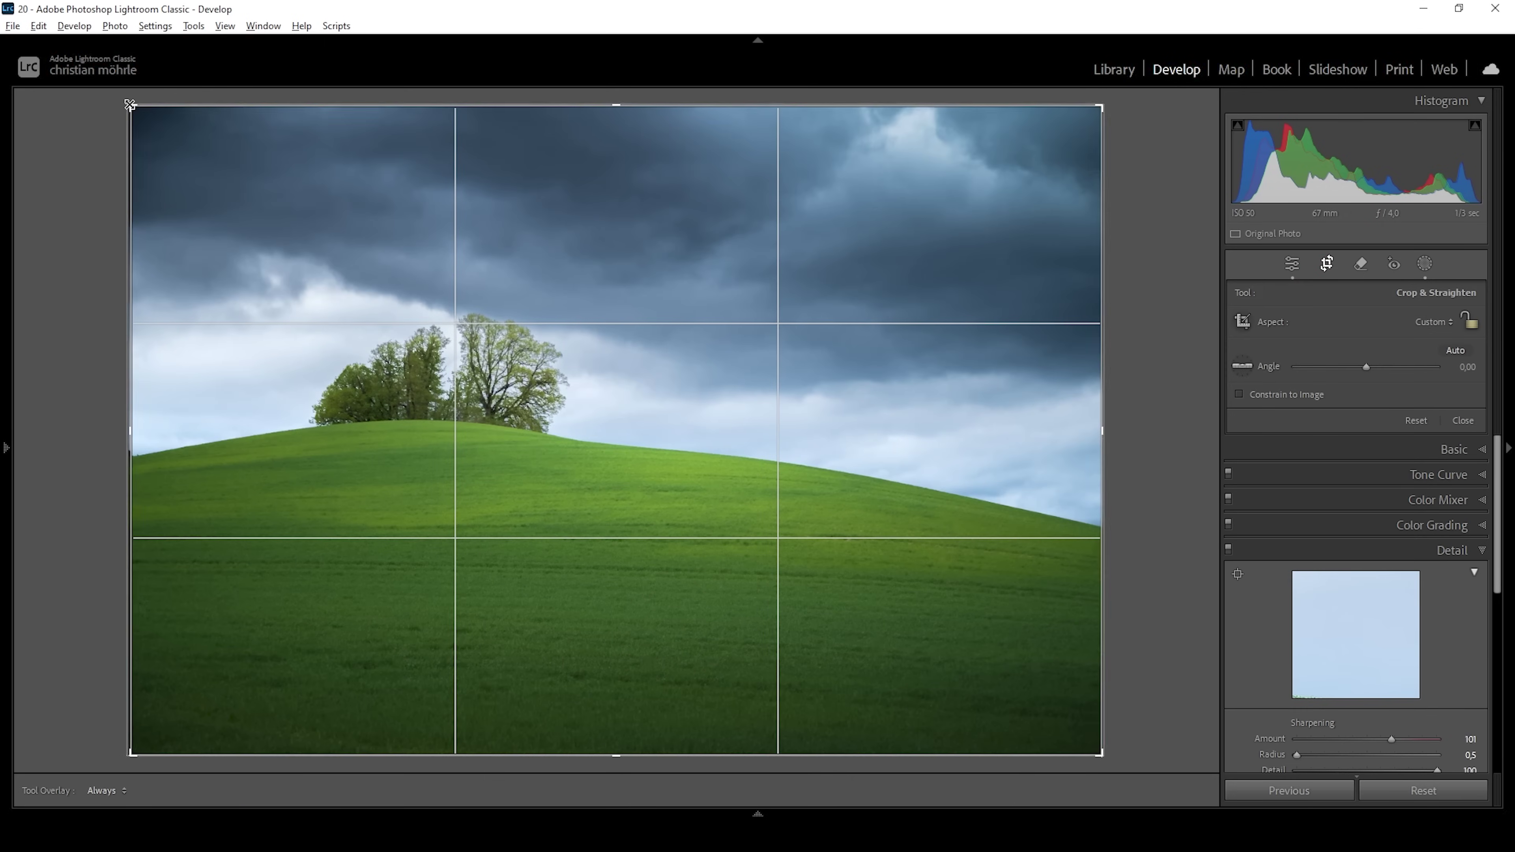
Leave the crop overlay without applying a crop, showing the full photo
click(132, 101)
click(1290, 263)
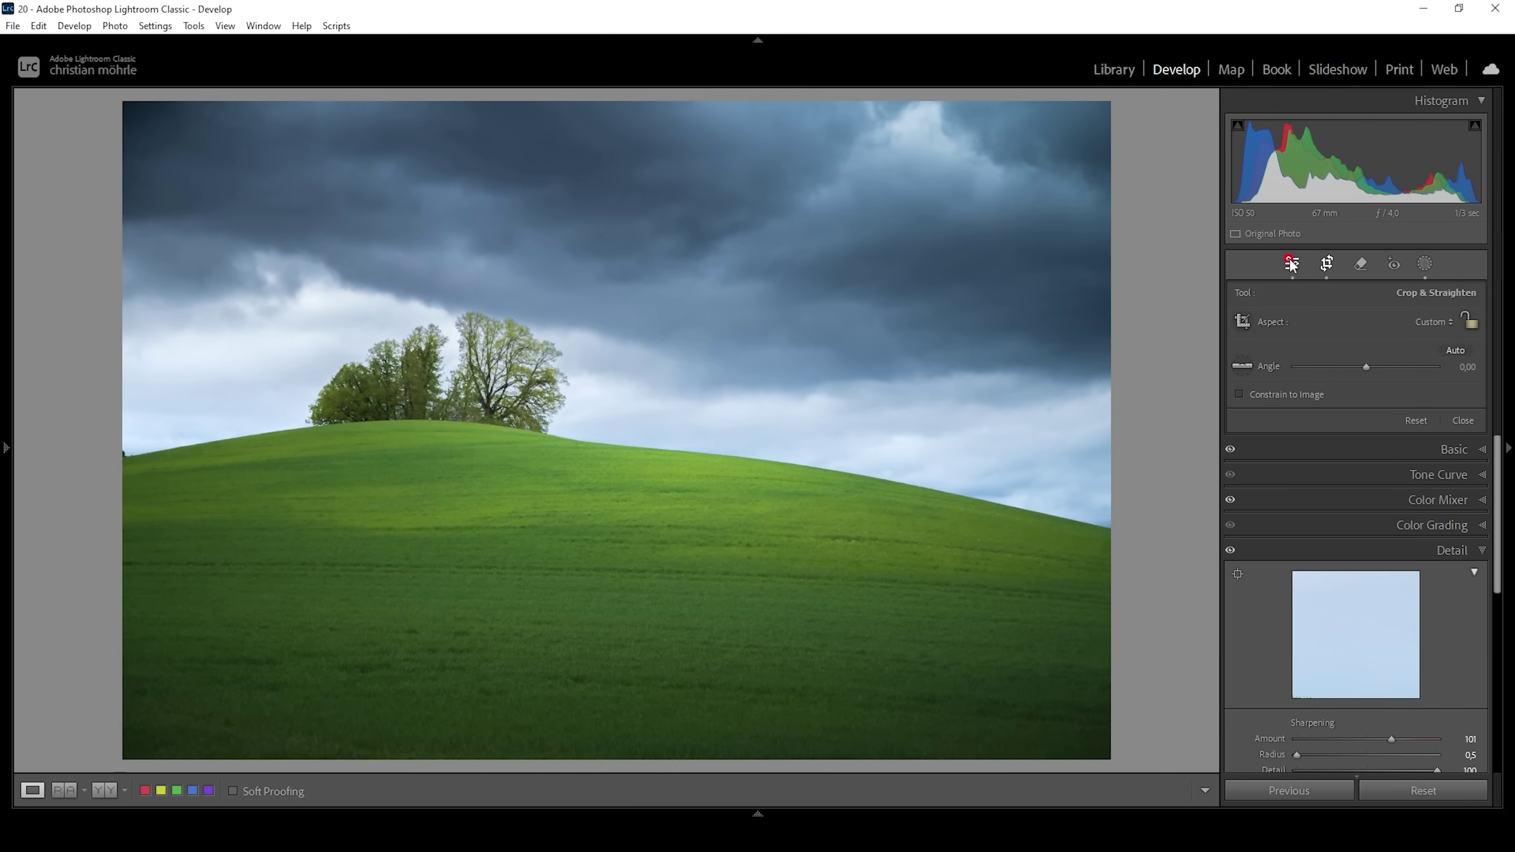